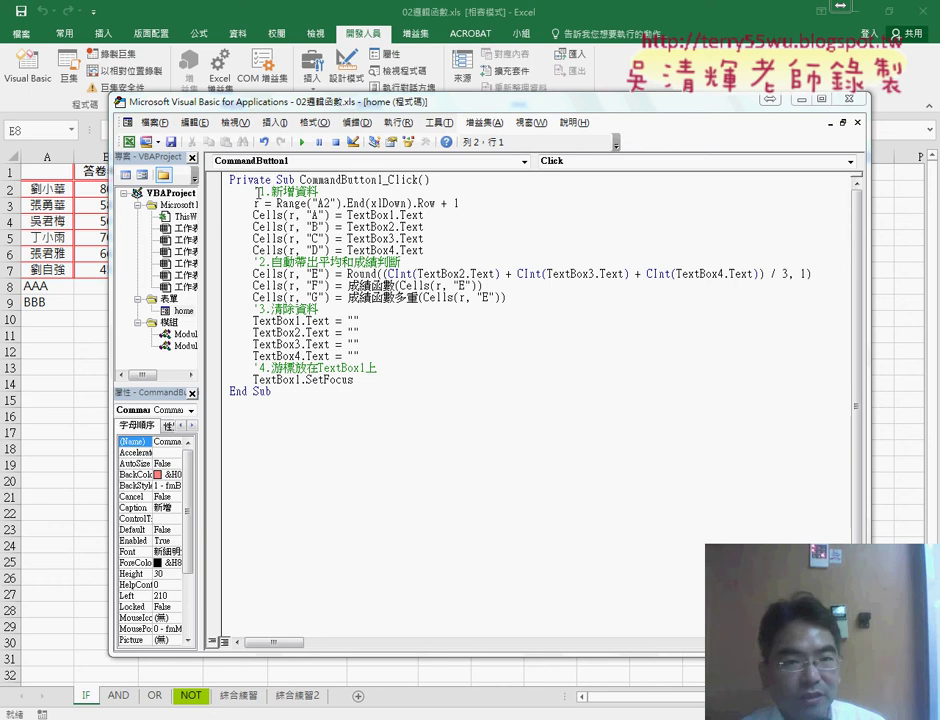
Highlight the step 2 and step 4 comments in the code while explaining them.
{"action": "left_click_drag", "start_coordinate": [271, 262], "coordinate": [411, 262]}
{"action": "left_click_drag", "start_coordinate": [271, 309], "coordinate": [318, 309]}
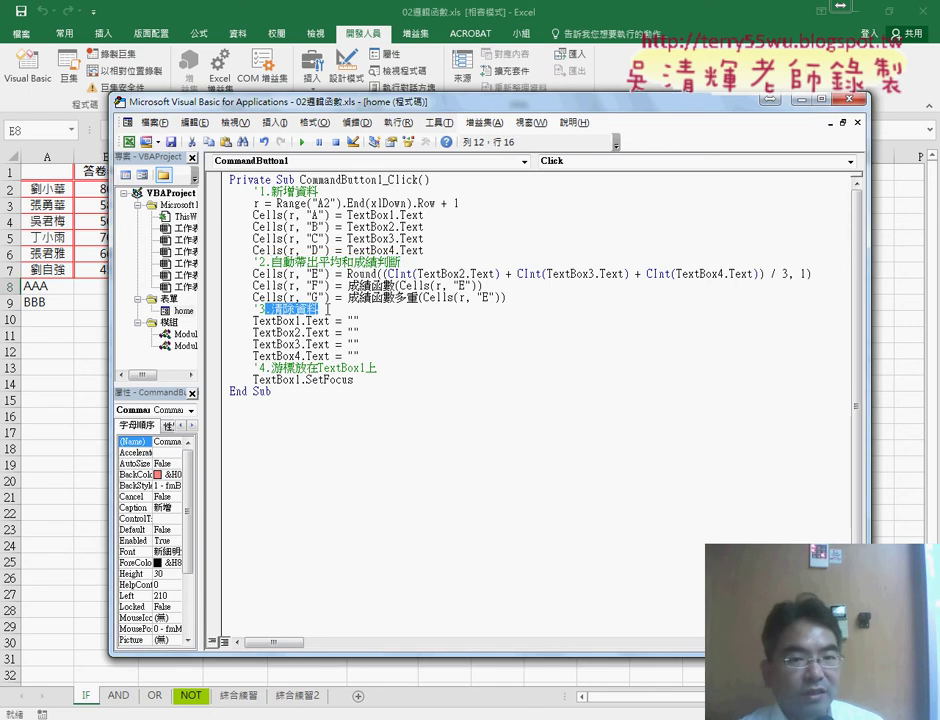
{"action": "left_click_drag", "start_coordinate": [271, 368], "coordinate": [389, 367]}
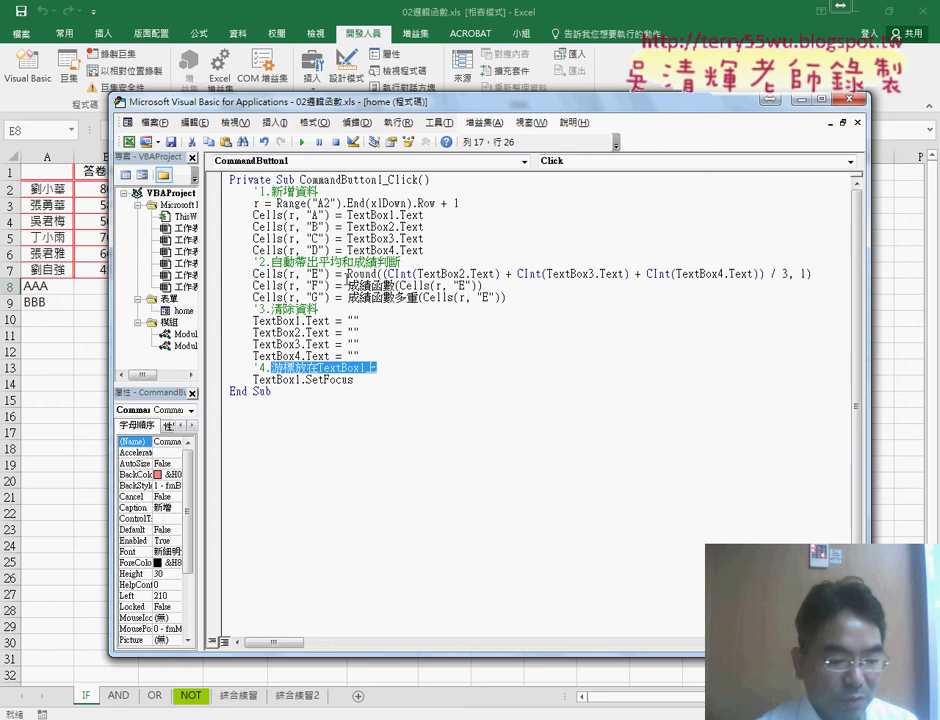
Delete the column E Round average expression, restore it unchanged, and return to the grade worksheet.
{"action": "left_click_drag", "start_coordinate": [347, 273], "coordinate": [811, 273]}
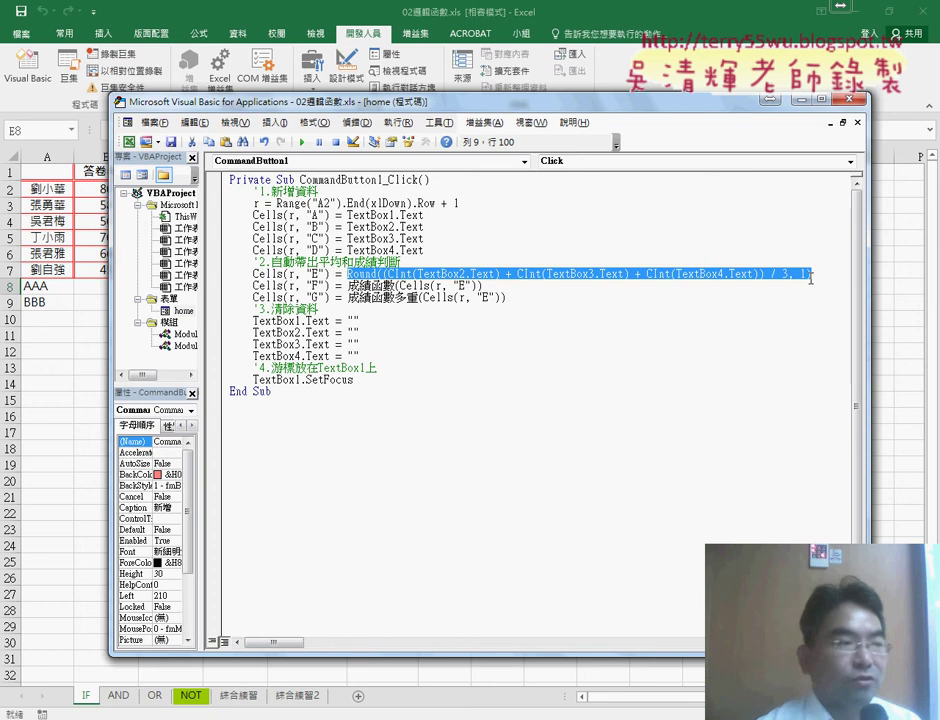
{"action": "key", "text": "Delete"}
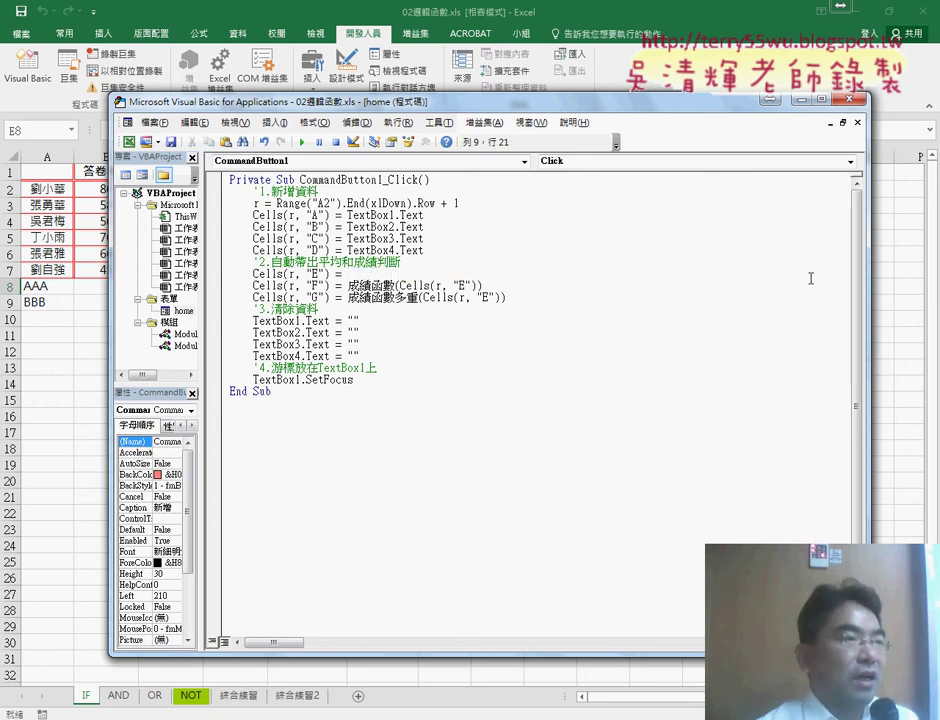
{"action": "type", "text": "\""}
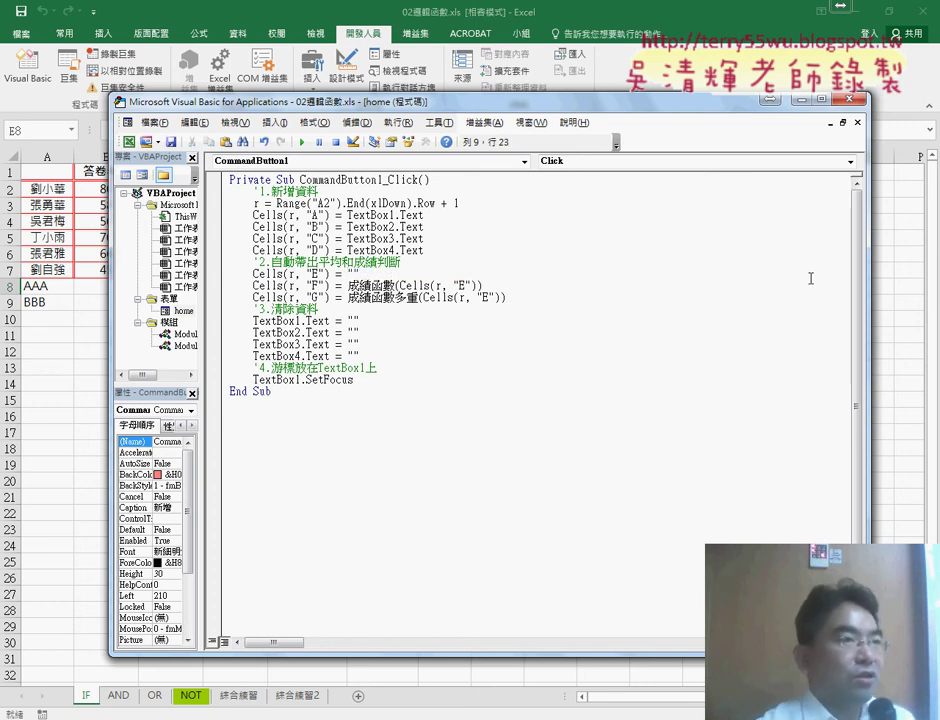
{"action": "key", "text": "BackSpace"}
{"action": "key", "text": "BackSpace"}
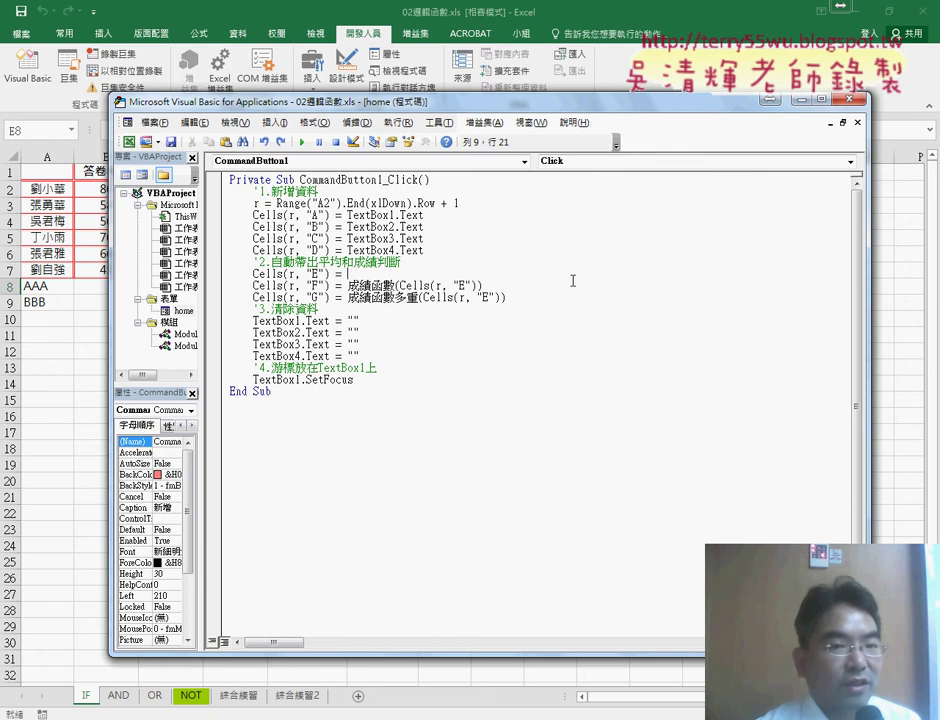
{"action": "type", "text": "Round((CInt(TextBox2.Text) + CInt(TextBox3.Text) + CInt(TextBox4.Text)) / 3, 1)"}
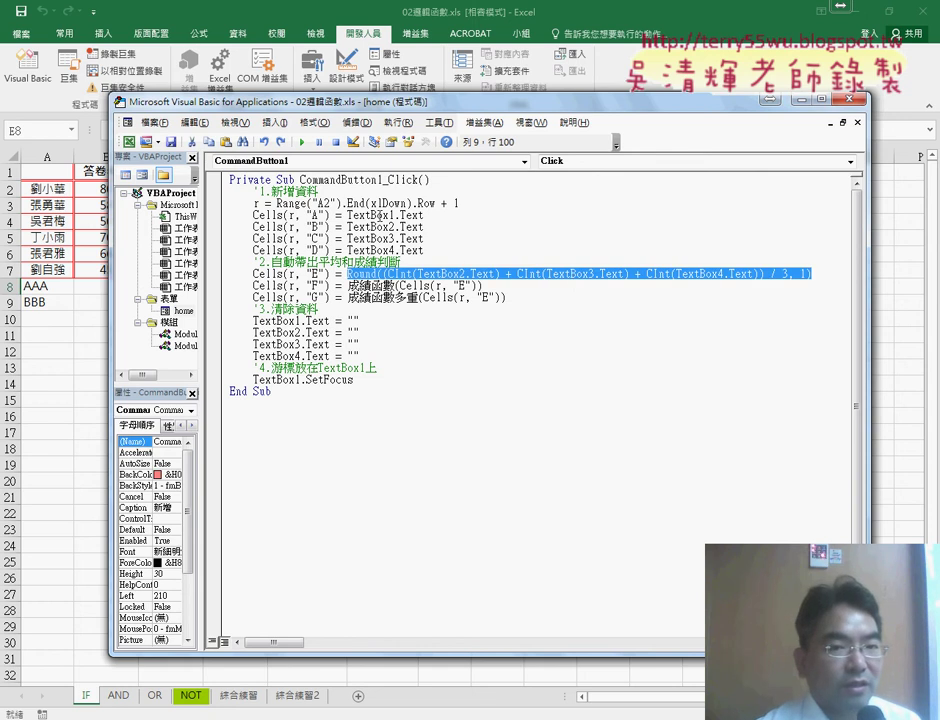
{"action": "left_click", "coordinate": [380, 215]}
{"action": "left_click", "coordinate": [384, 238]}
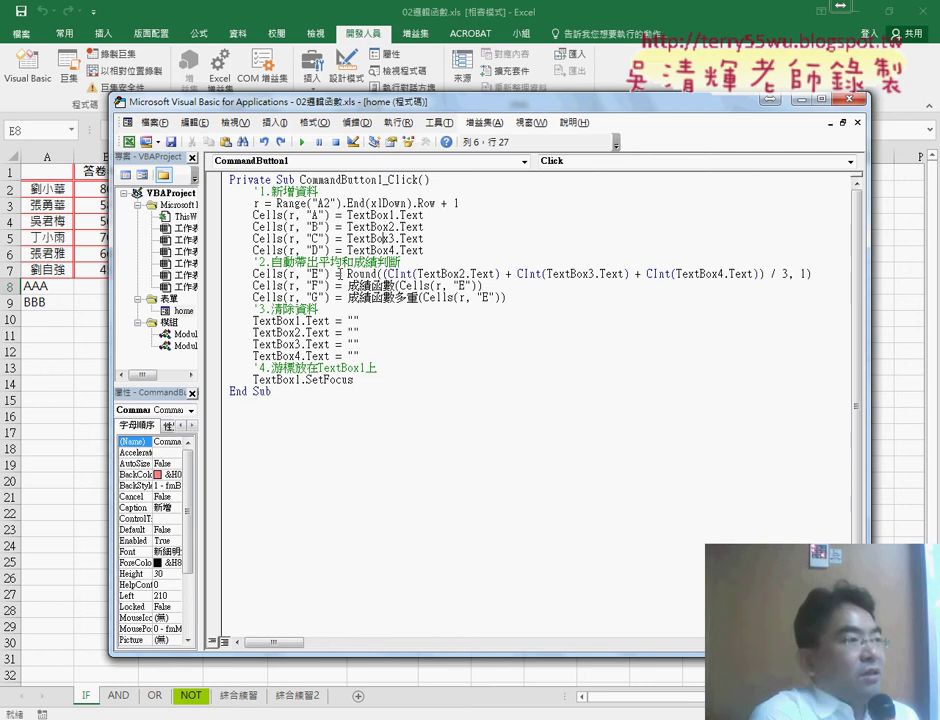
{"action": "left_click", "coordinate": [66, 317]}
Confirm E2 averages B2:D2 and that E7 holds a formula while E8 and E9 hold values 79 and 78.3.
{"action": "left_click", "coordinate": [313, 191]}
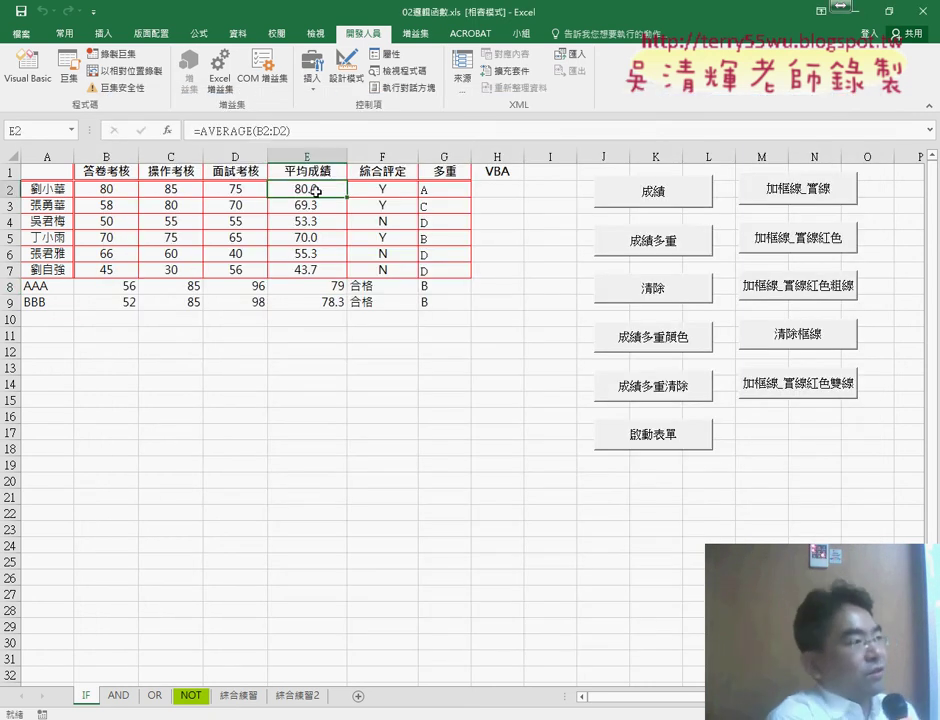
{"action": "left_click_drag", "start_coordinate": [235, 189], "coordinate": [106, 190]}
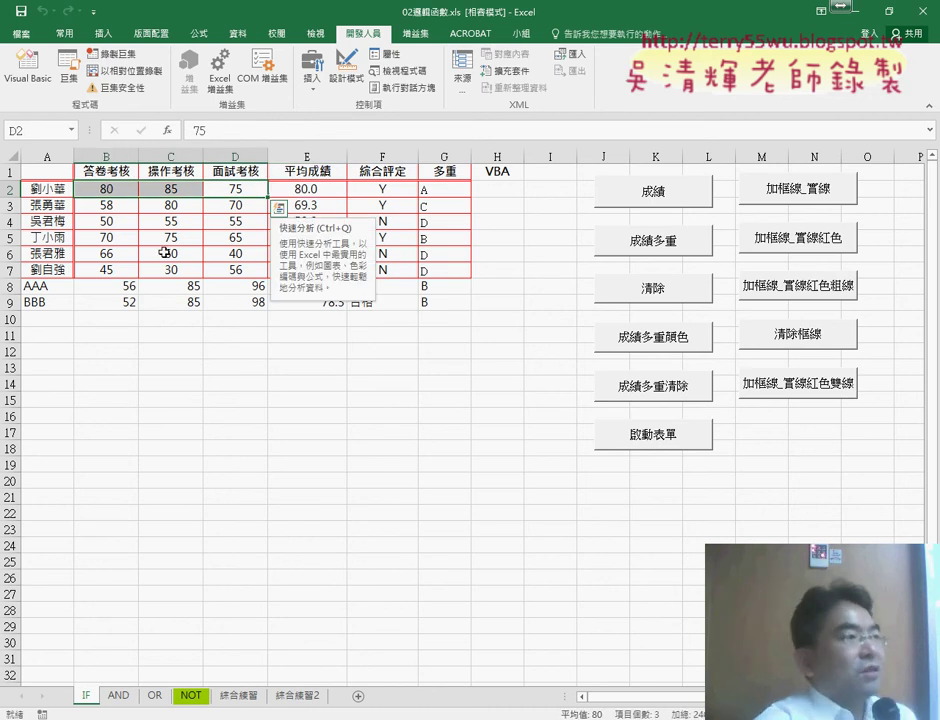
{"action": "left_click", "coordinate": [310, 350]}
{"action": "left_click", "coordinate": [322, 301]}
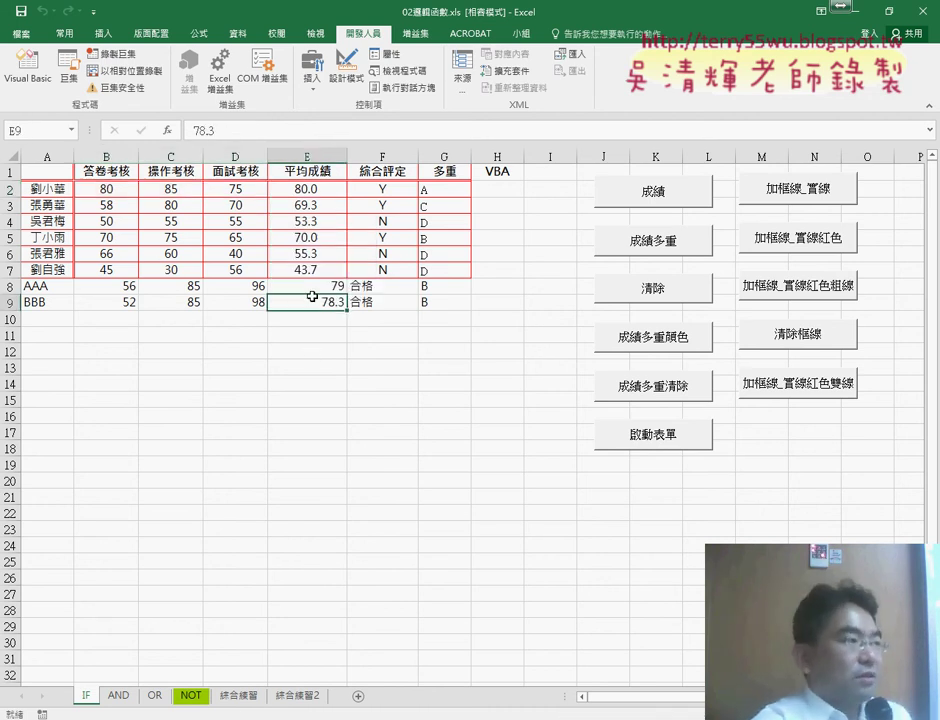
{"action": "left_click", "coordinate": [320, 287]}
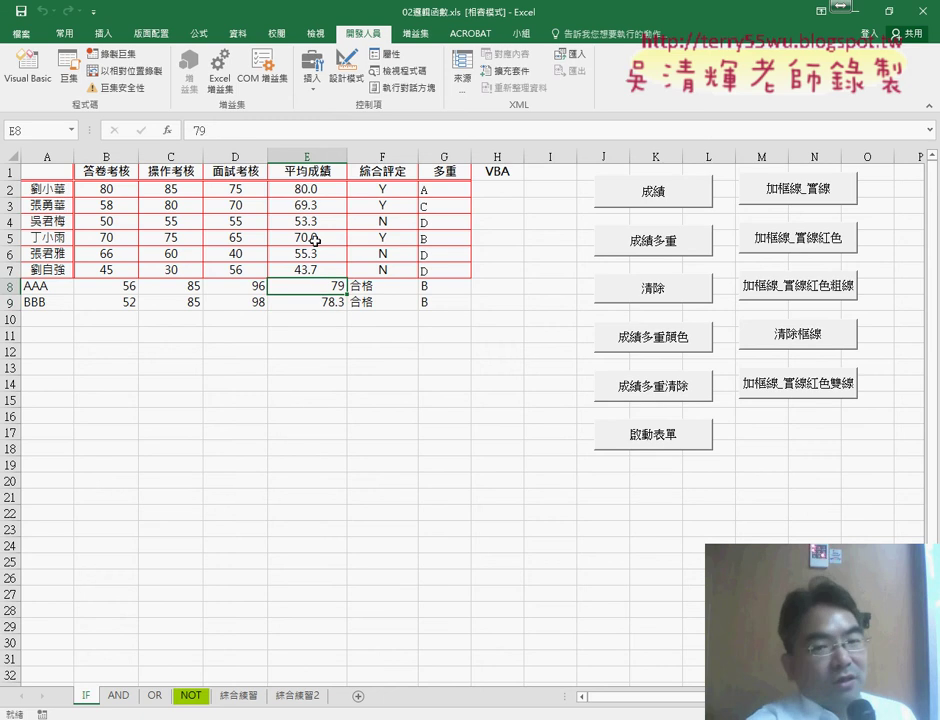
{"action": "left_click", "coordinate": [310, 268]}
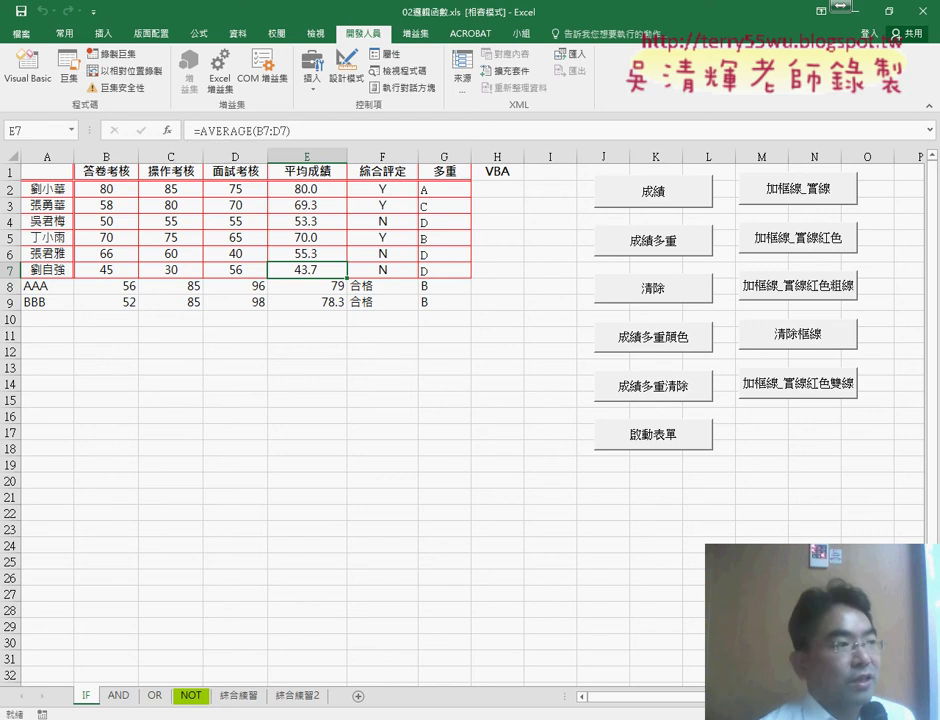
{"action": "key", "text": "alt+Tab"}
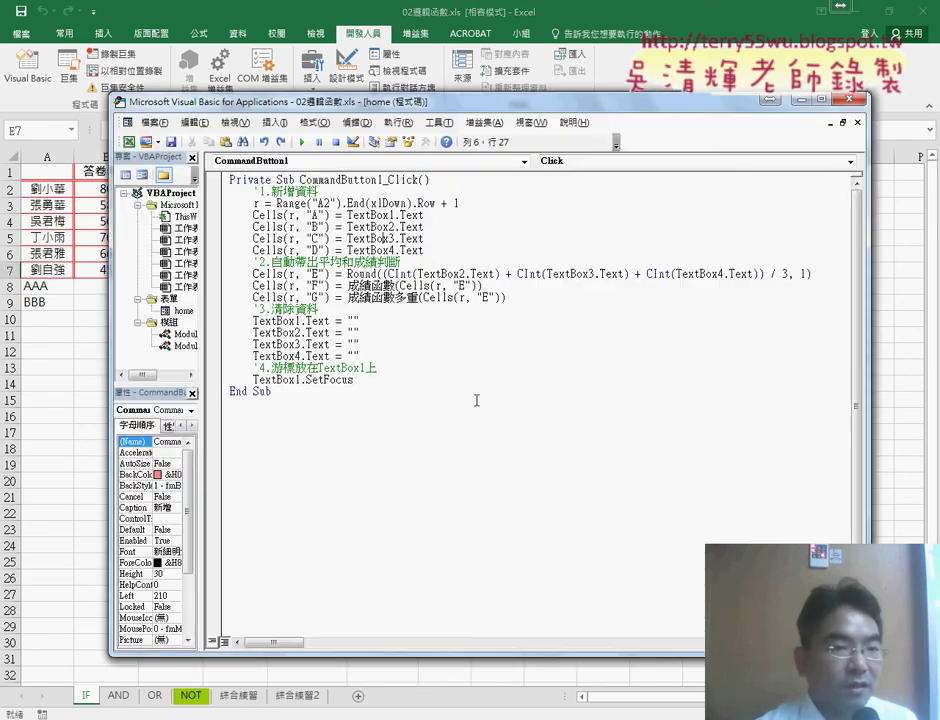
Comment out the Round average line and add a copy below it reading Cells(r, "E") = "".
{"action": "left_click", "coordinate": [254, 273]}
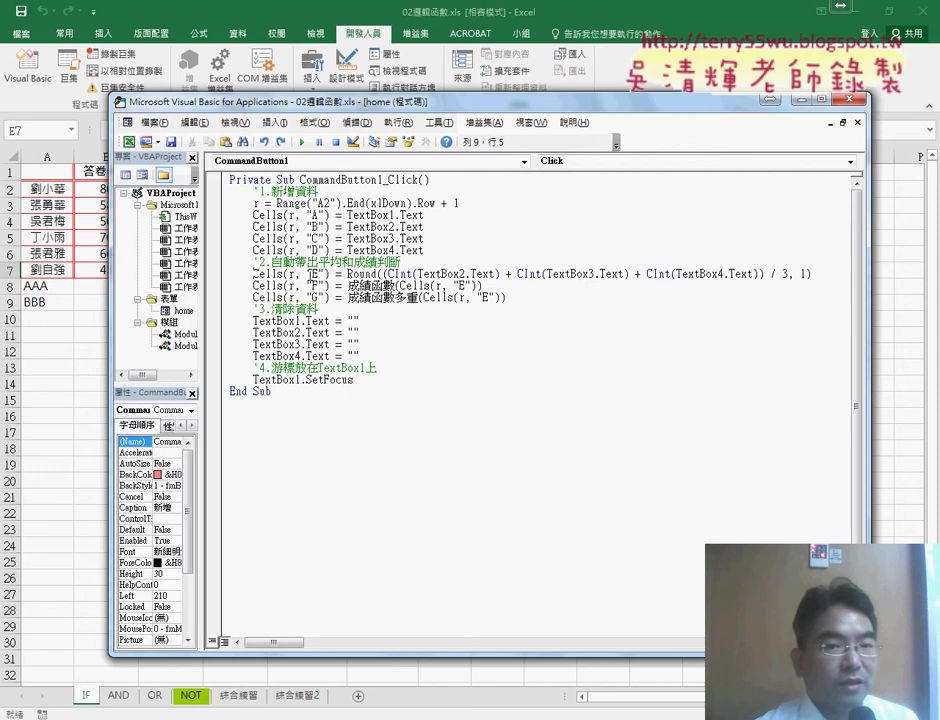
{"action": "type", "text": "'"}
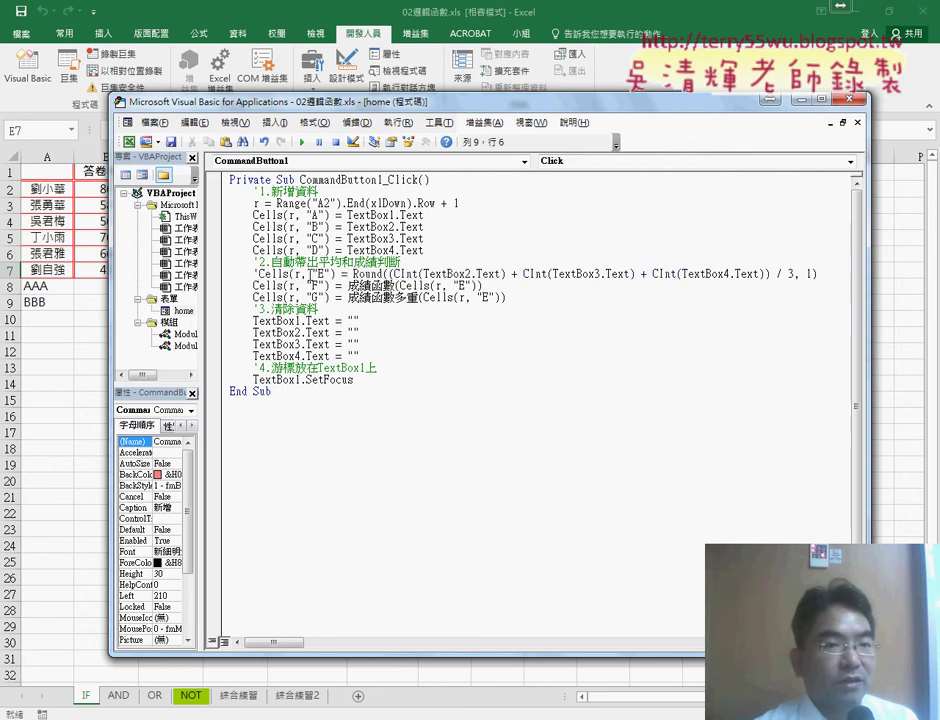
{"action": "key", "text": "shift+End"}
{"action": "key", "text": "ctrl+c"}
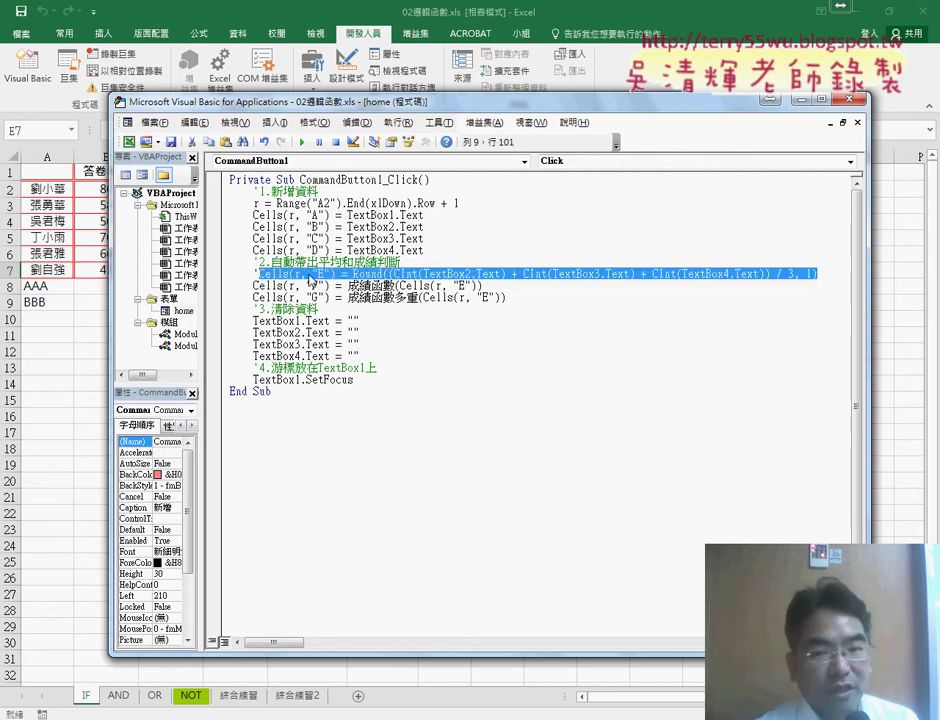
{"action": "key", "text": "End"}
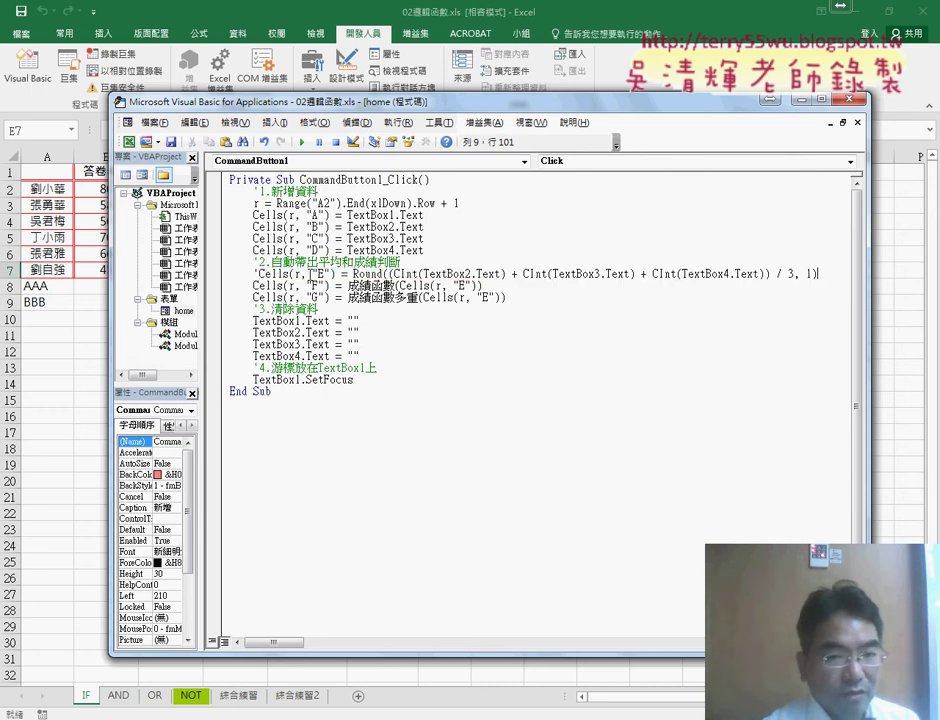
{"action": "key", "text": "Return"}
{"action": "key", "text": "ctrl+v"}
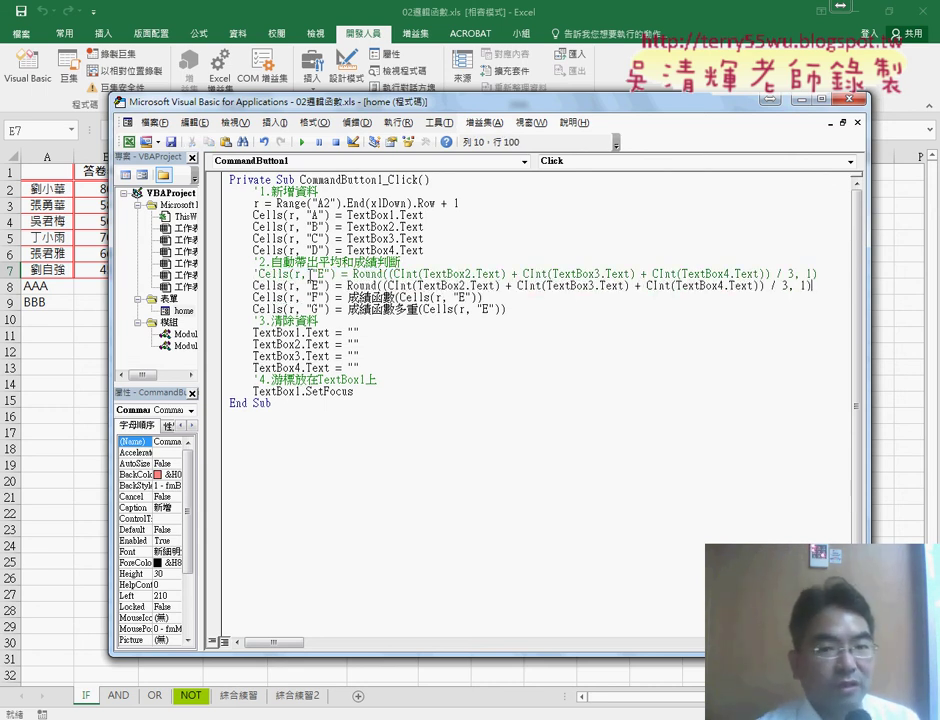
{"action": "left_click_drag", "start_coordinate": [347, 286], "coordinate": [822, 287]}
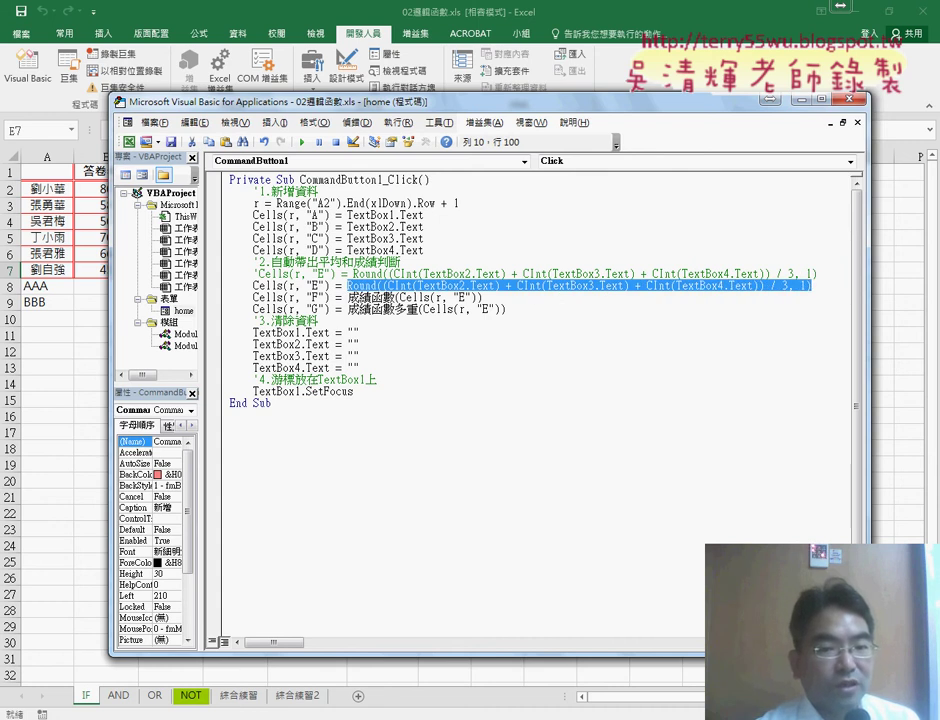
{"action": "type", "text": "\"\""}
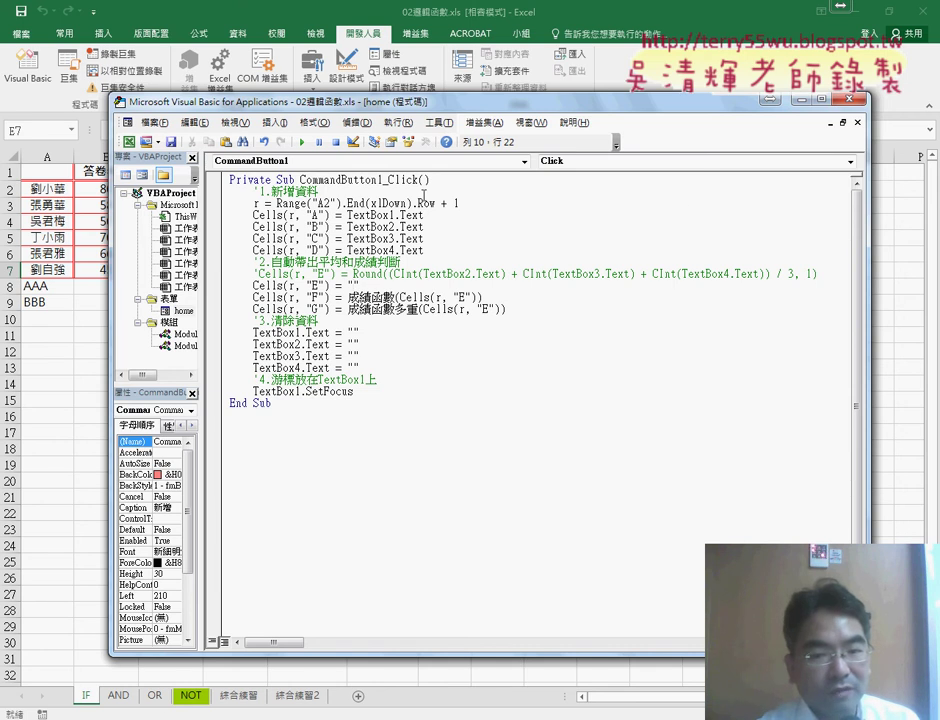
Copy the formula text =AVERAGE(B2:D2) from cell E2's formula bar without changing the cell.
{"action": "left_click", "coordinate": [60, 143]}
{"action": "left_click", "coordinate": [119, 192]}
{"action": "left_click", "coordinate": [320, 191]}
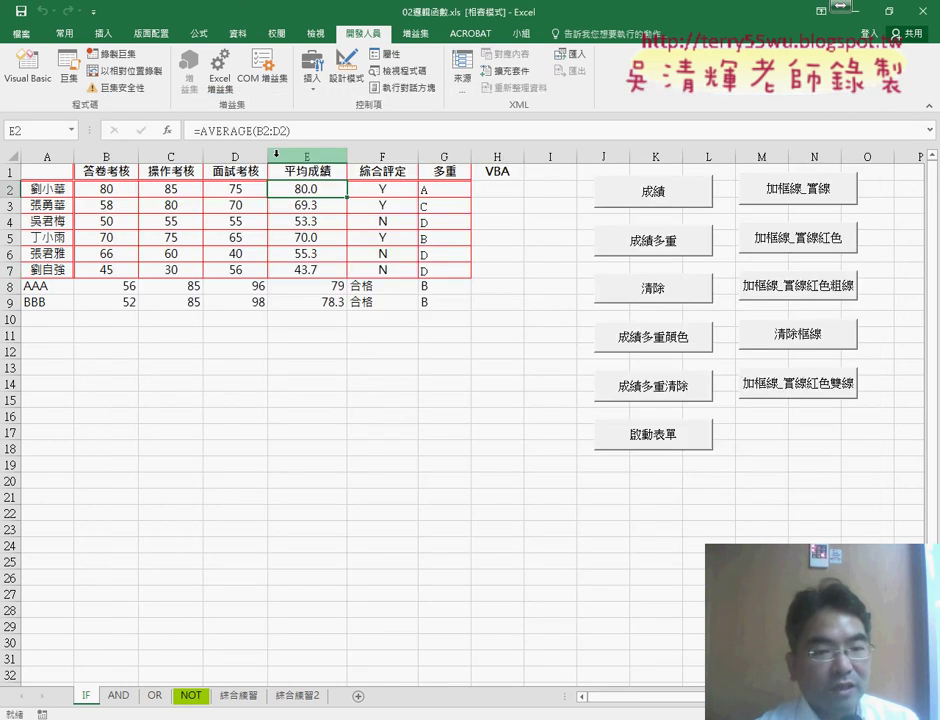
{"action": "left_click", "coordinate": [225, 138]}
{"action": "right_click", "coordinate": [225, 138]}
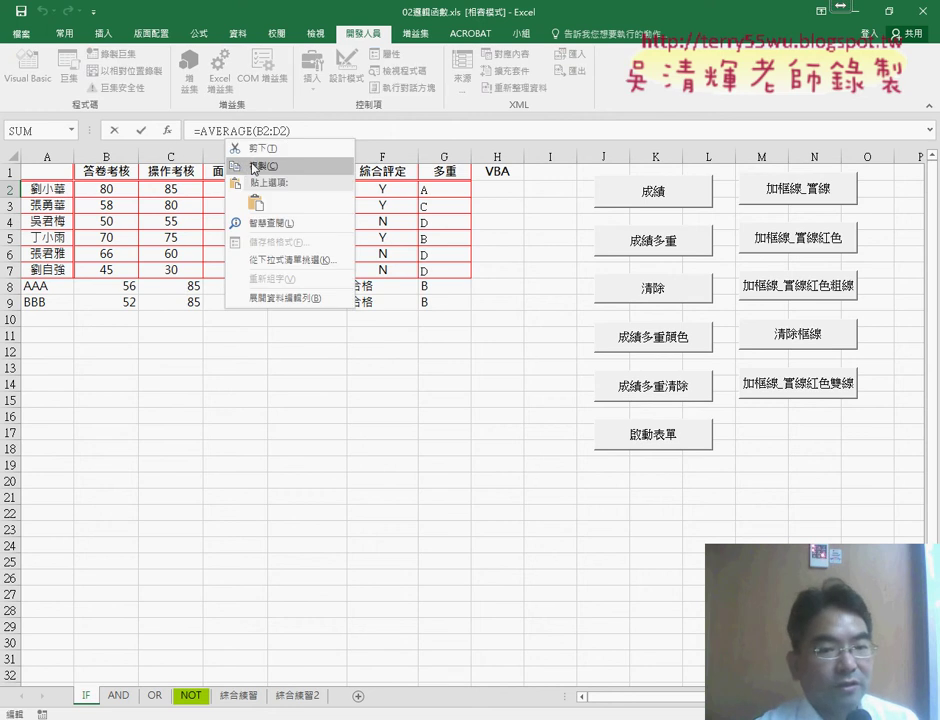
{"action": "left_click", "coordinate": [250, 164]}
{"action": "left_click", "coordinate": [114, 131]}
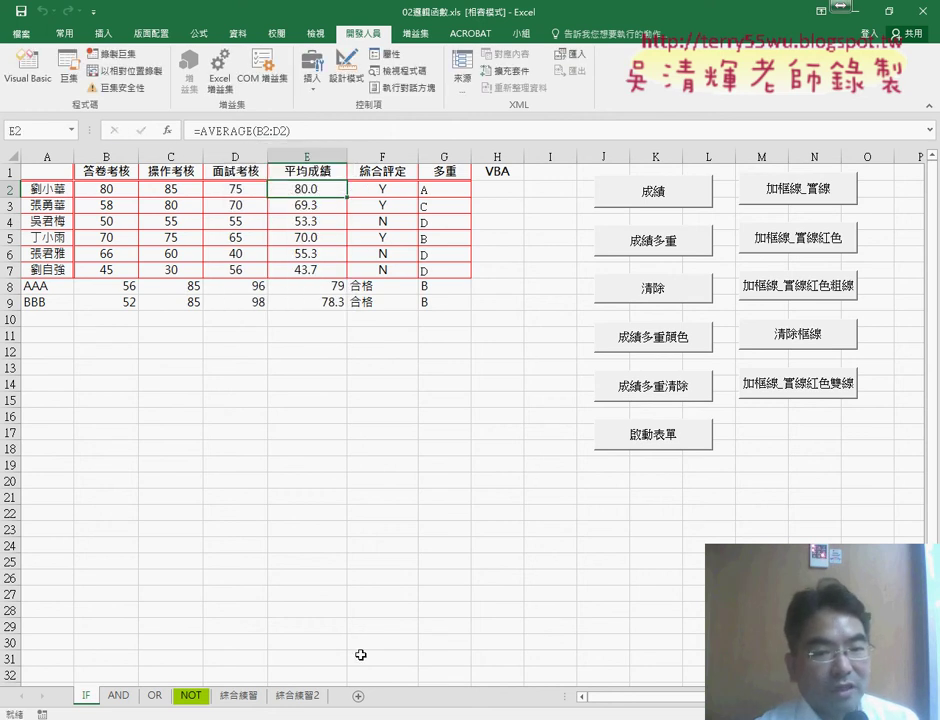
Paste =AVERAGE(B2:D2) between the quotes of the column E line in the VBA code.
{"action": "left_click", "coordinate": [436, 632]}
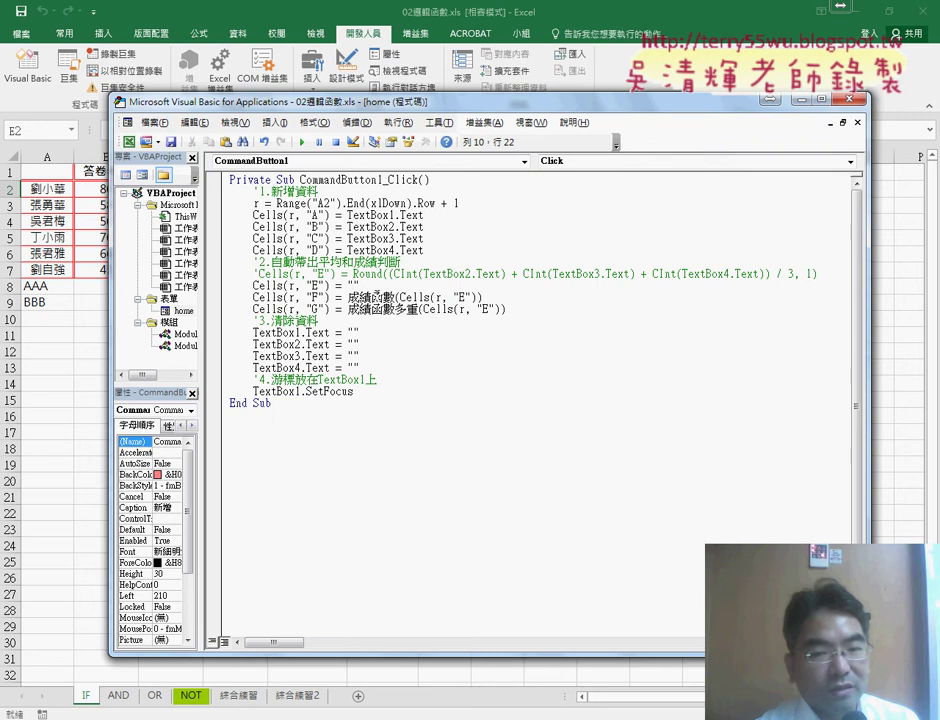
{"action": "type", "text": "=AVERAGE(B2:D2)"}
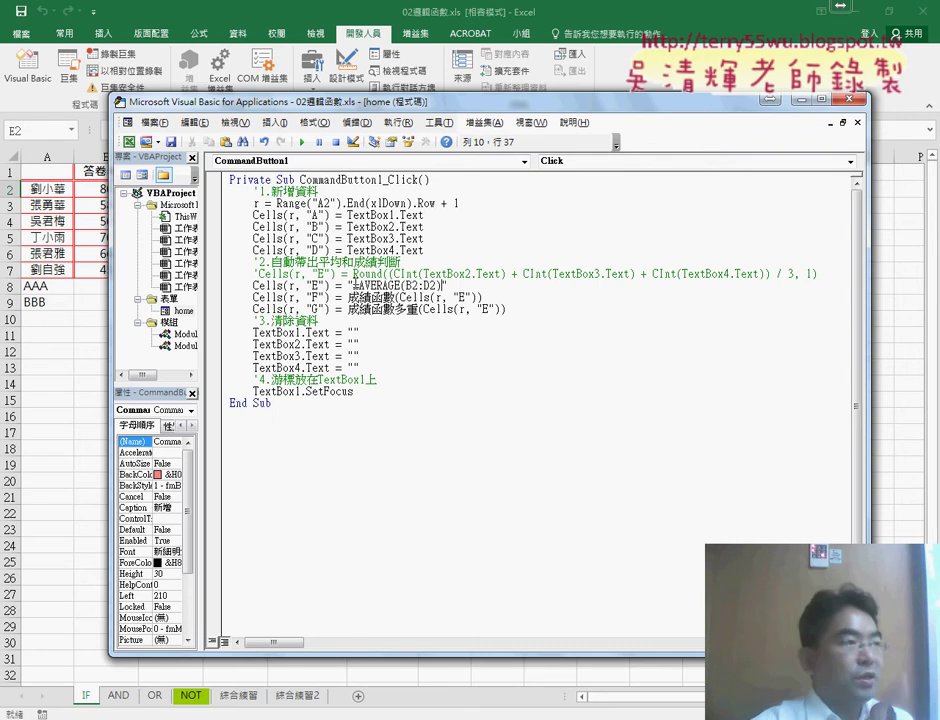
{"action": "double_click", "coordinate": [365, 286]}
{"action": "left_click_drag", "start_coordinate": [351, 286], "coordinate": [445, 286]}
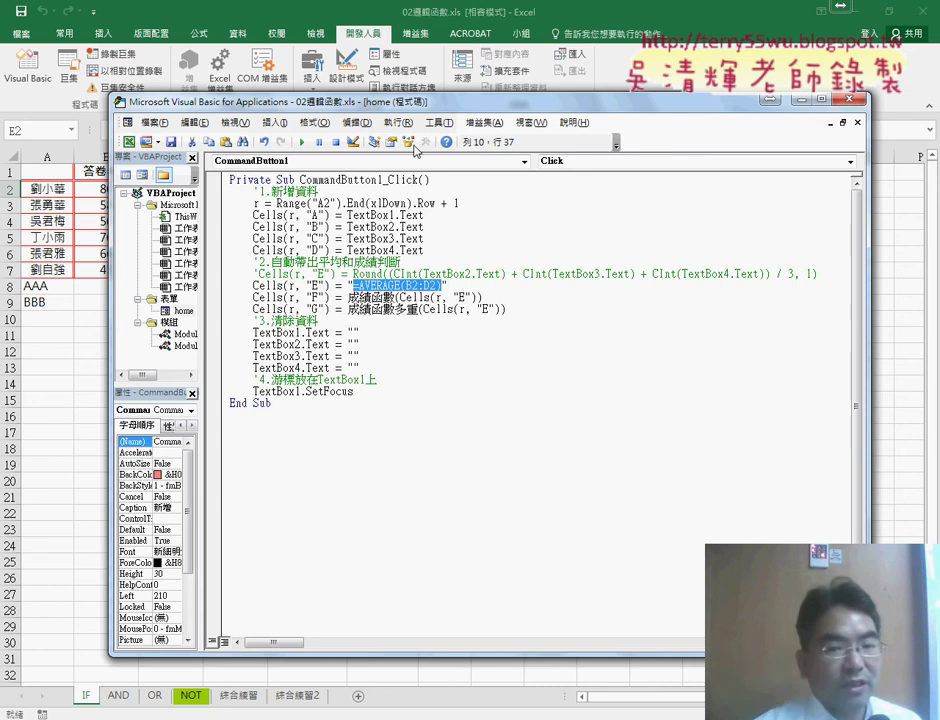
{"action": "mouse_move", "coordinate": [404, 101]}
{"action": "left_mouse_down"}
{"action": "mouse_move", "coordinate": [404, 383]}
{"action": "mouse_move", "coordinate": [410, 344]}
{"action": "left_mouse_up"}
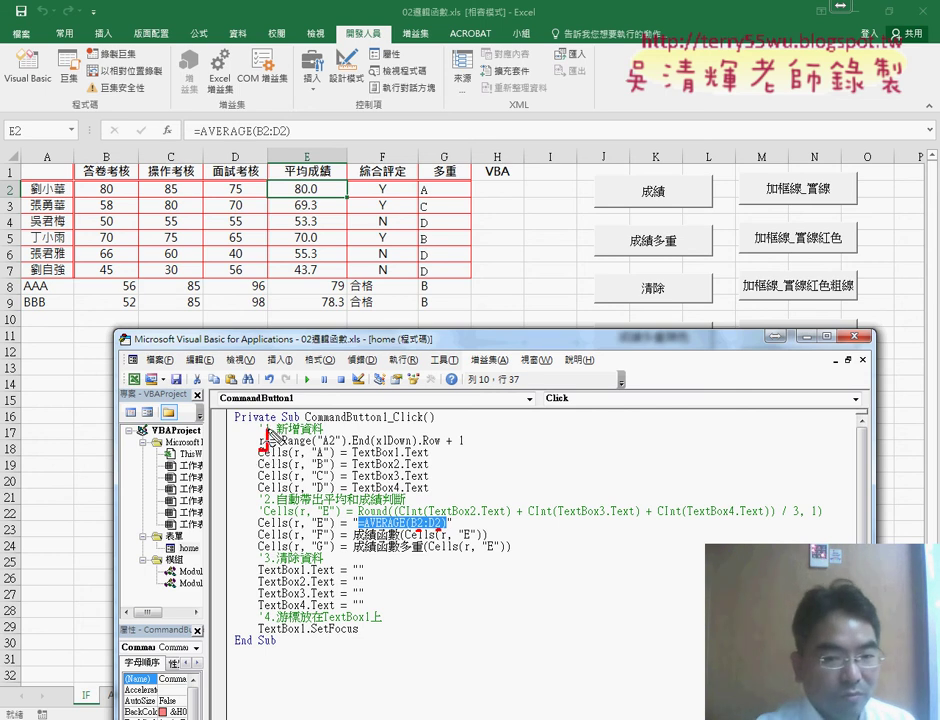
{"action": "left_click_drag", "start_coordinate": [261, 440], "coordinate": [267, 450]}
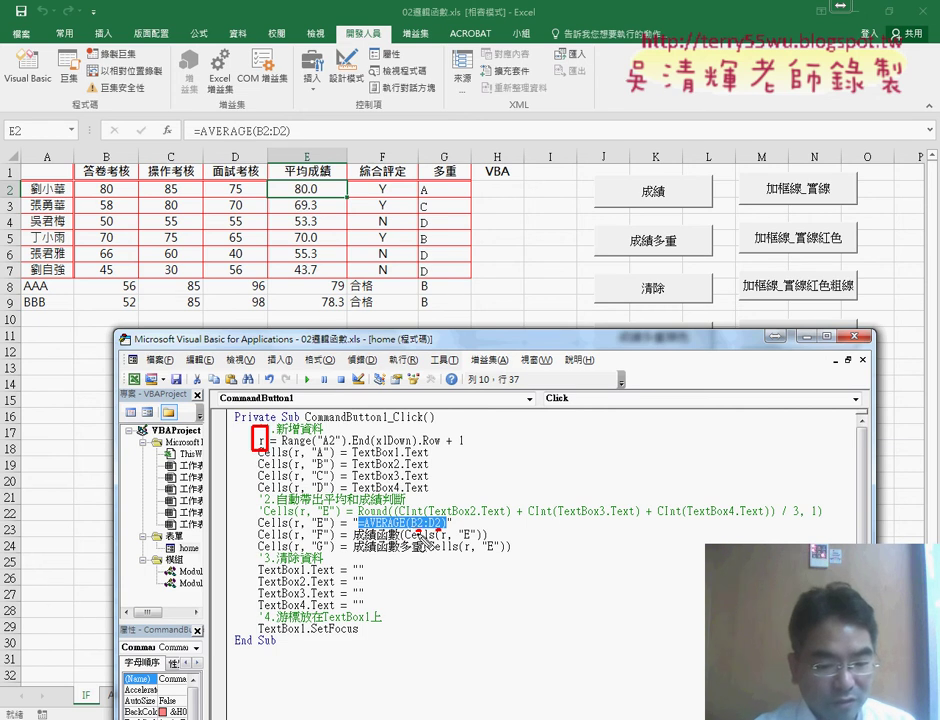
{"action": "mouse_move", "coordinate": [414, 514]}
{"action": "left_mouse_down"}
{"action": "mouse_move", "coordinate": [424, 530]}
{"action": "mouse_move", "coordinate": [443, 530]}
{"action": "left_mouse_up"}
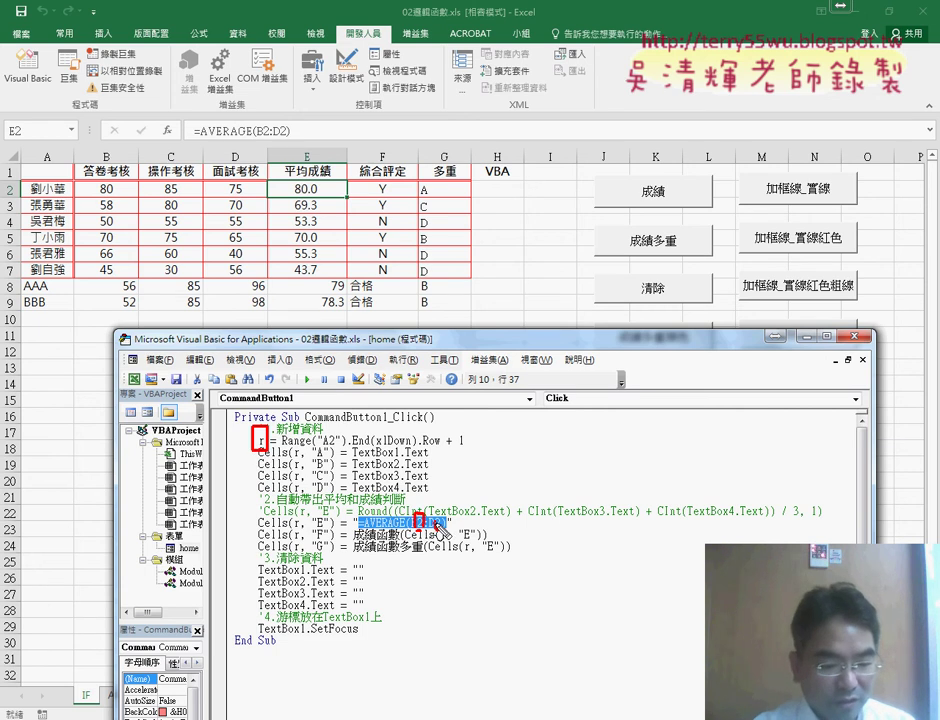
{"action": "mouse_move", "coordinate": [266, 452]}
{"action": "left_mouse_down"}
{"action": "mouse_move", "coordinate": [420, 503]}
{"action": "mouse_move", "coordinate": [437, 497]}
{"action": "left_mouse_up"}
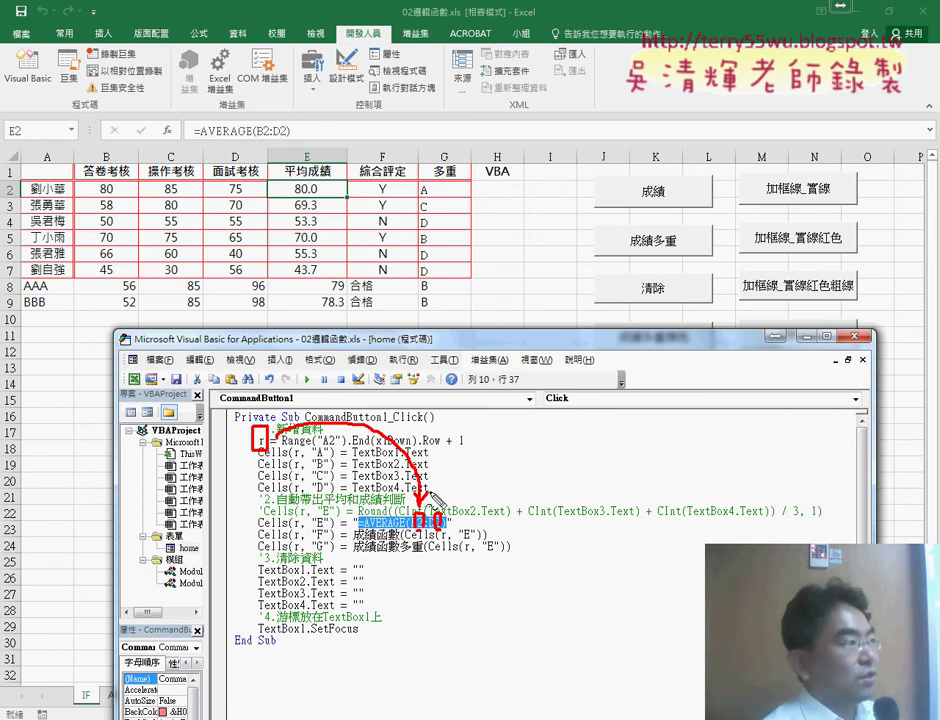
{"action": "key", "text": "Escape"}
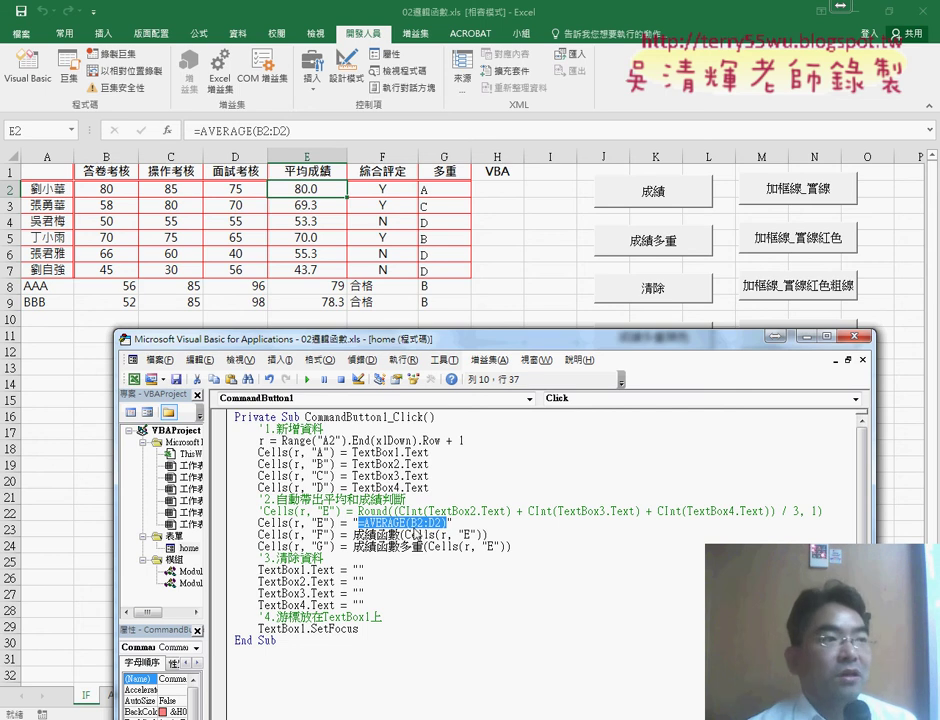
Replace the fixed row number after B with the " & r & " concatenation.
{"action": "key", "text": "End"}
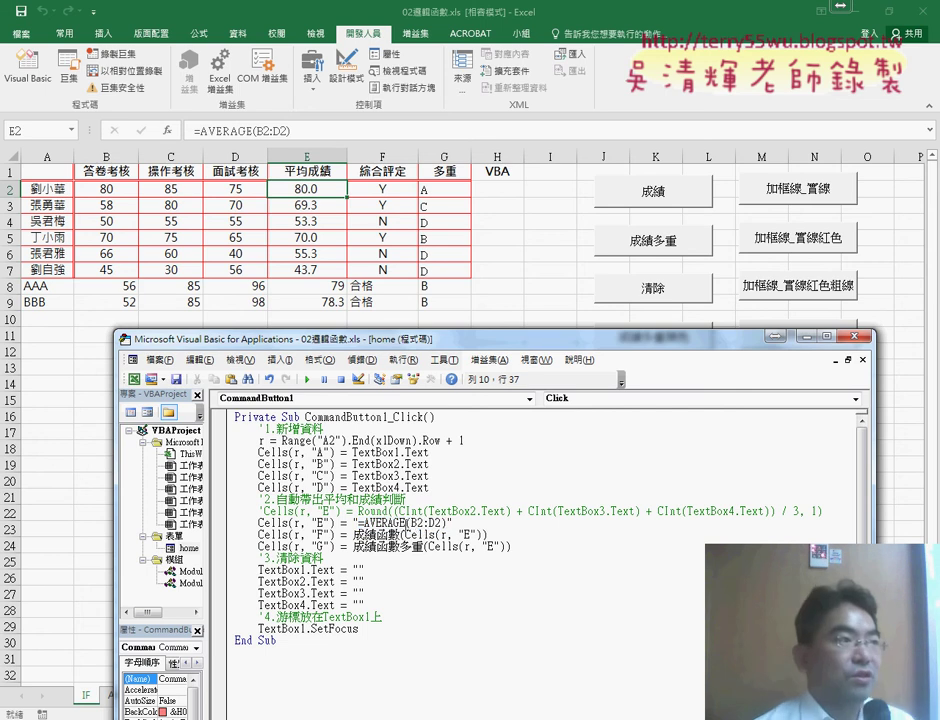
{"action": "left_click_drag", "start_coordinate": [424, 522], "coordinate": [418, 522]}
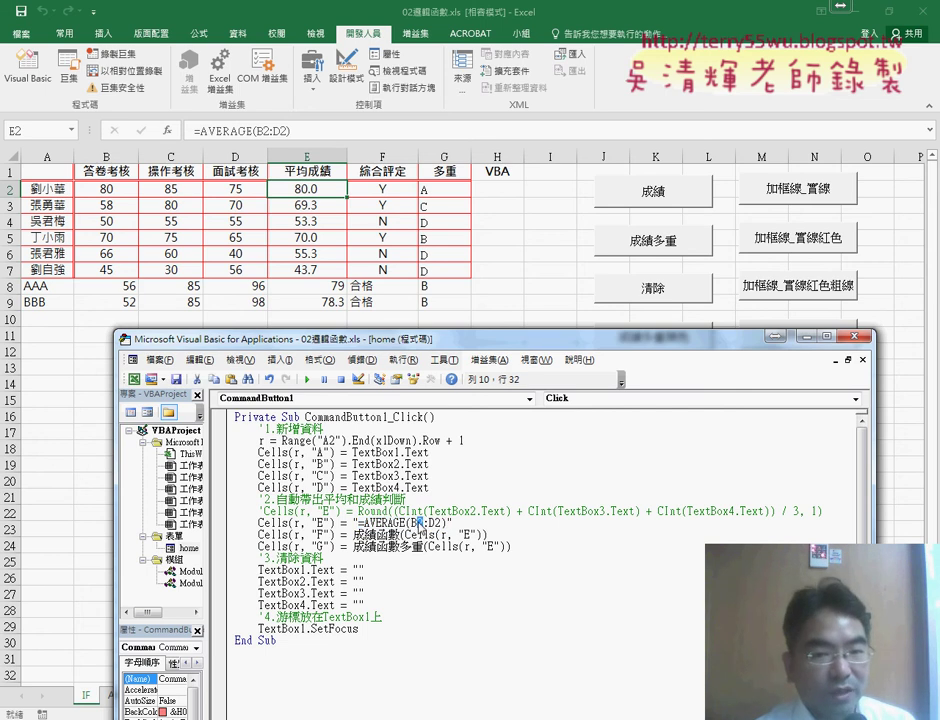
{"action": "left_click", "coordinate": [421, 522]}
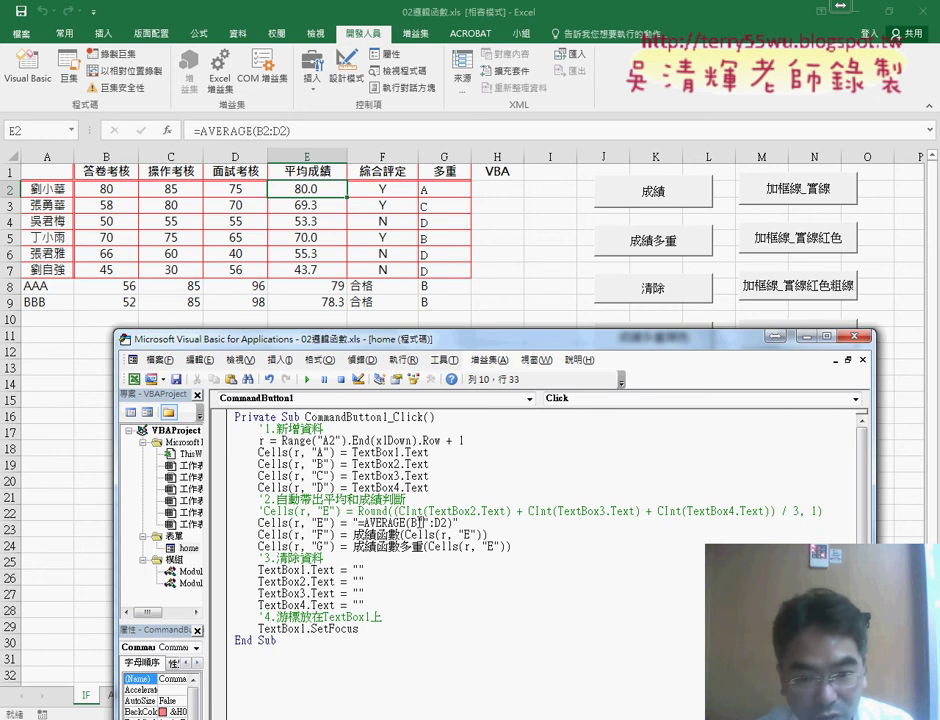
{"action": "type", "text": "\"&"}
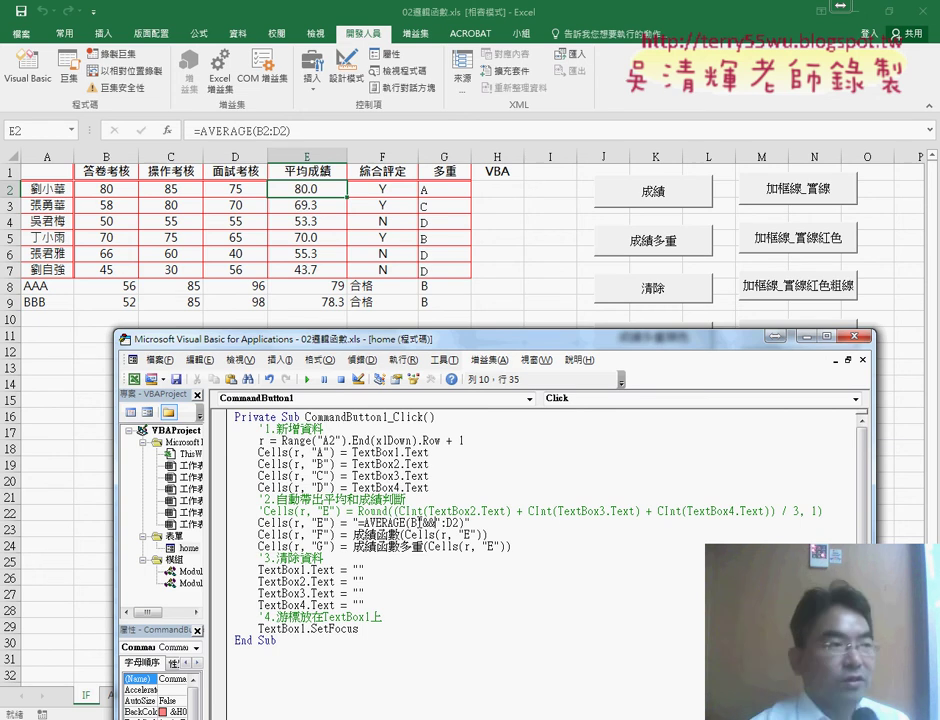
{"action": "key", "text": "Left"}
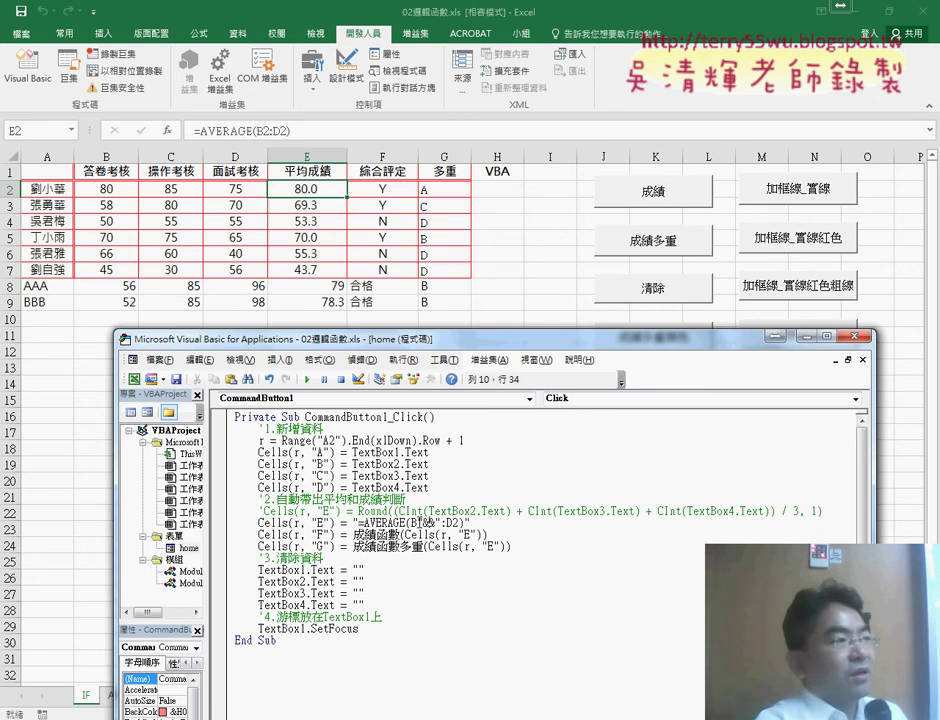
{"action": "type", "text": "&r"}
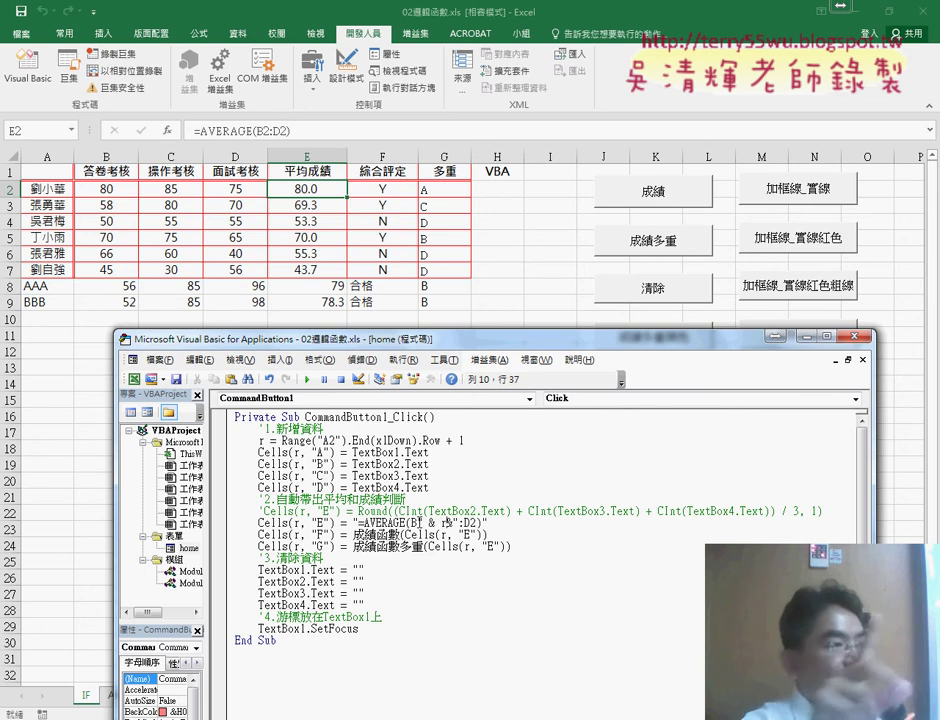
{"action": "type", "text": "  &"}
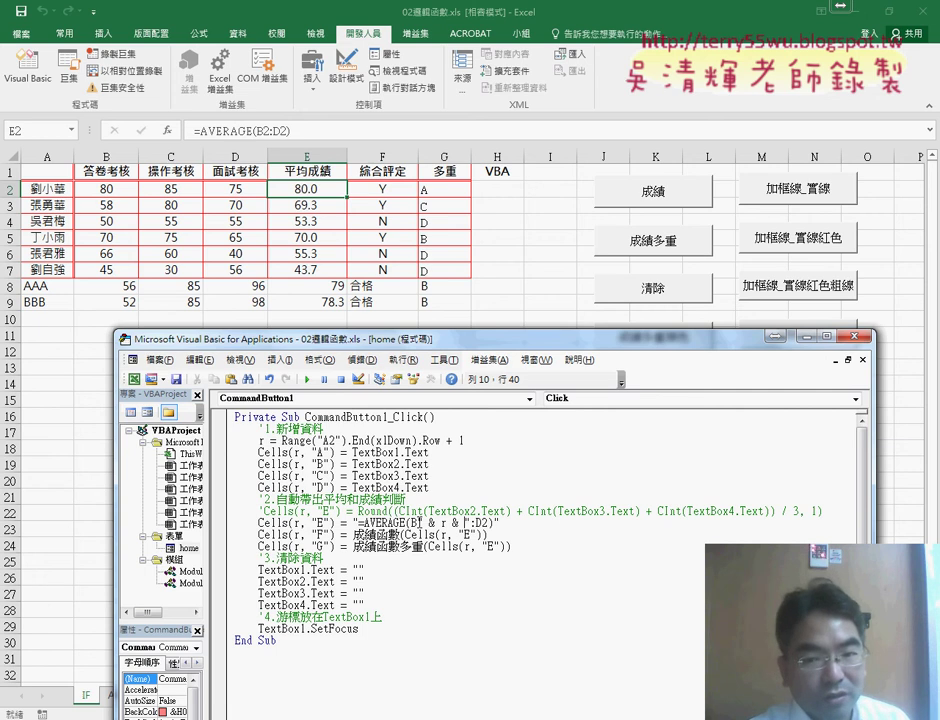
Reuse that r concatenation in place of the 2 after D, then review the finished formula string.
{"action": "left_click_drag", "start_coordinate": [418, 522], "coordinate": [470, 522]}
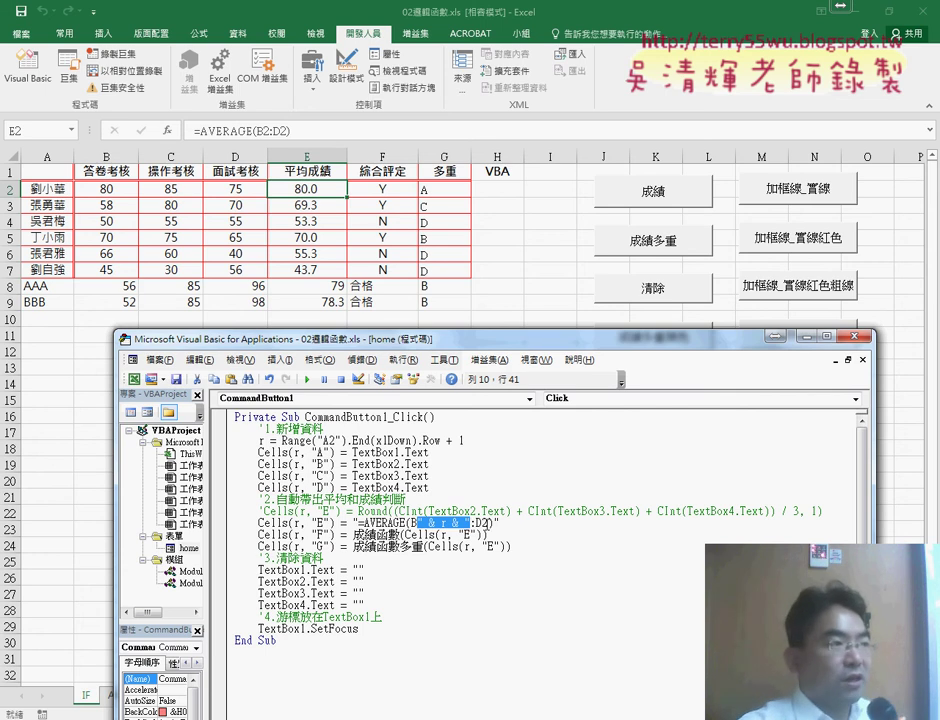
{"action": "left_click", "coordinate": [484, 522]}
{"action": "key", "text": "Delete"}
{"action": "type", "text": "\" & r & \""}
{"action": "left_click", "coordinate": [587, 571]}
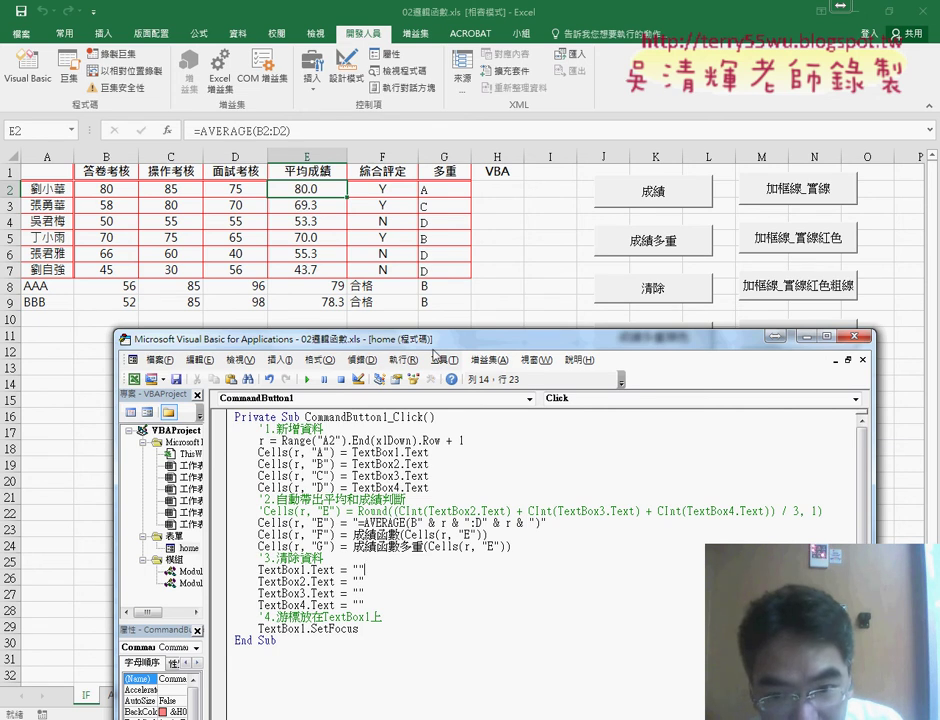
{"action": "left_click_drag", "start_coordinate": [436, 338], "coordinate": [509, 297]}
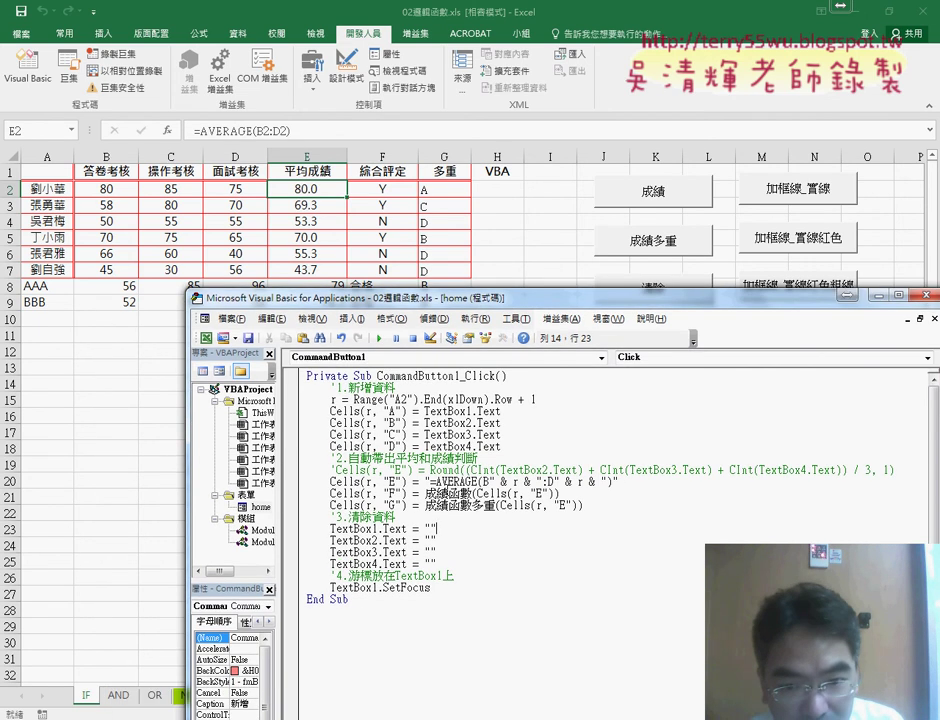
{"action": "left_click_drag", "start_coordinate": [430, 481], "coordinate": [612, 482]}
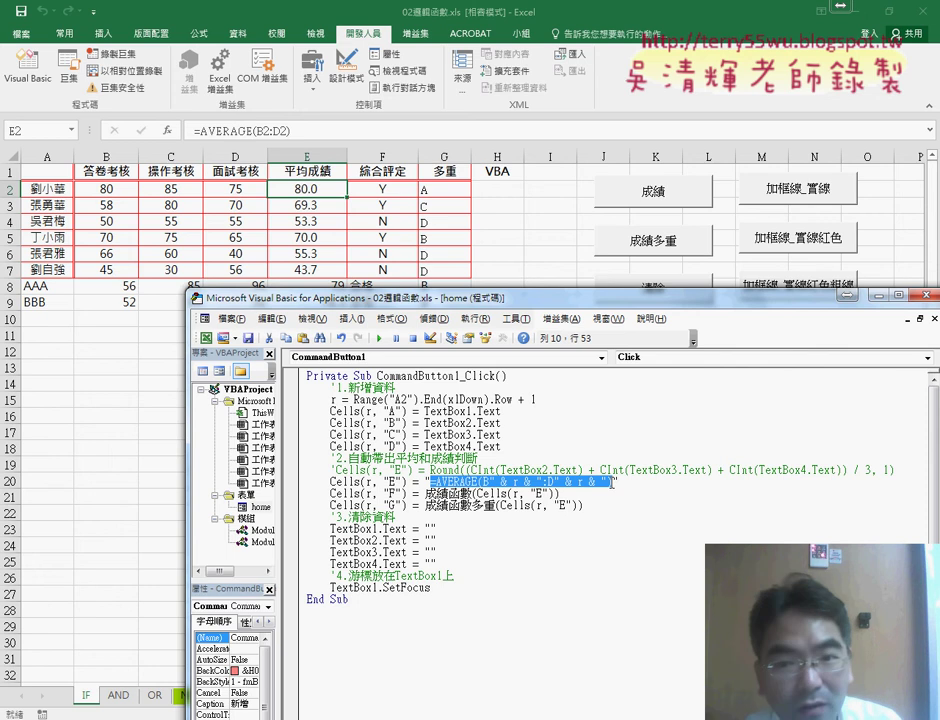
{"action": "left_click", "coordinate": [572, 493]}
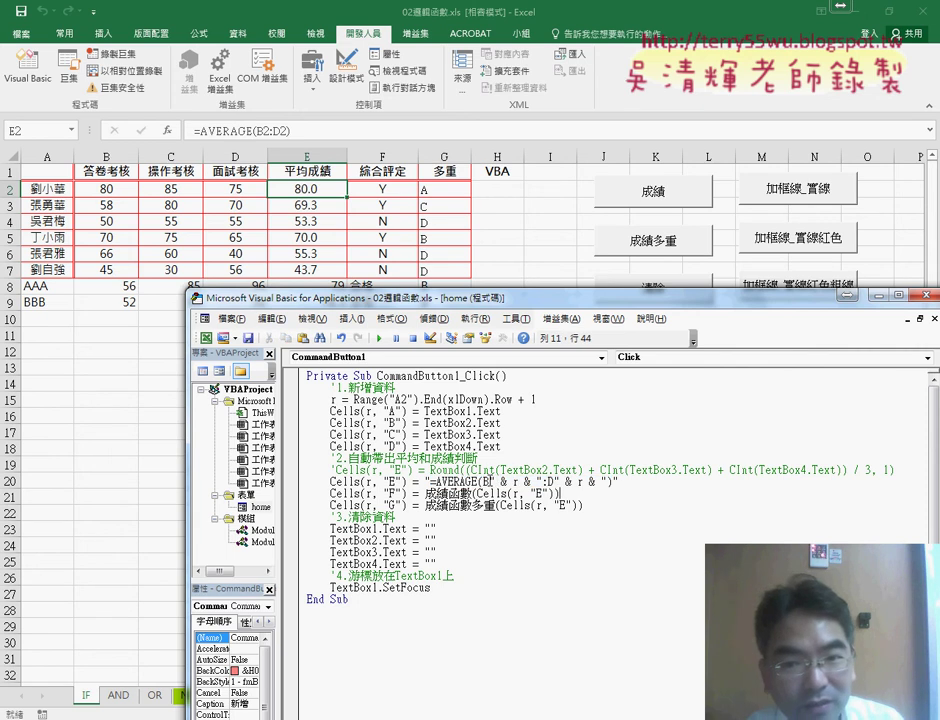
{"action": "left_click_drag", "start_coordinate": [487, 481], "coordinate": [541, 481]}
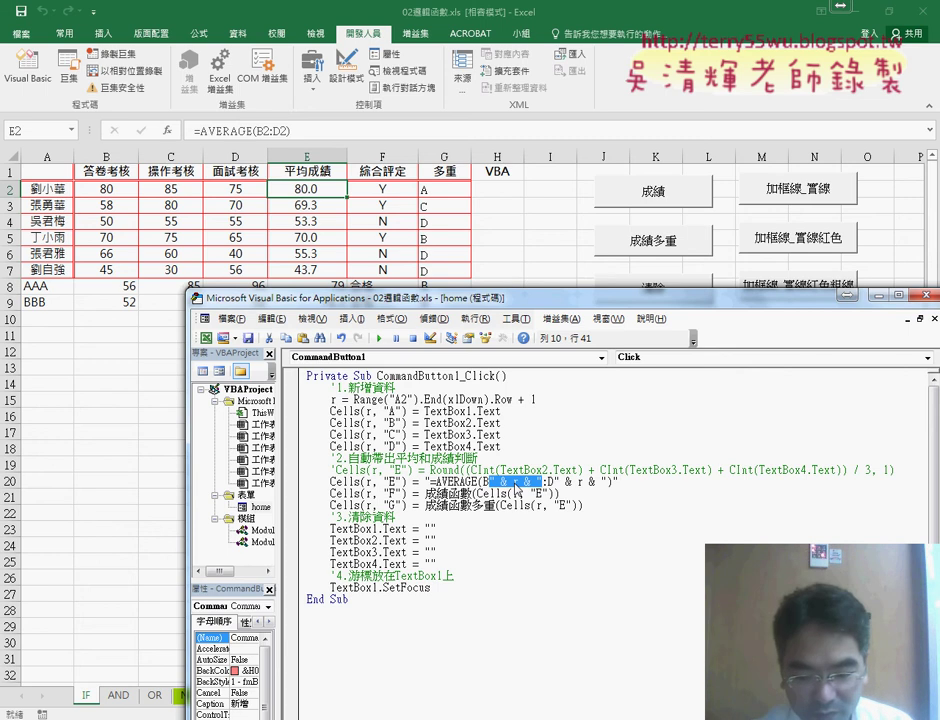
Run the entry form and submit record CCC with scores 52, 62, 30.
{"action": "key", "text": "F5"}
{"action": "type", "text": "30"}
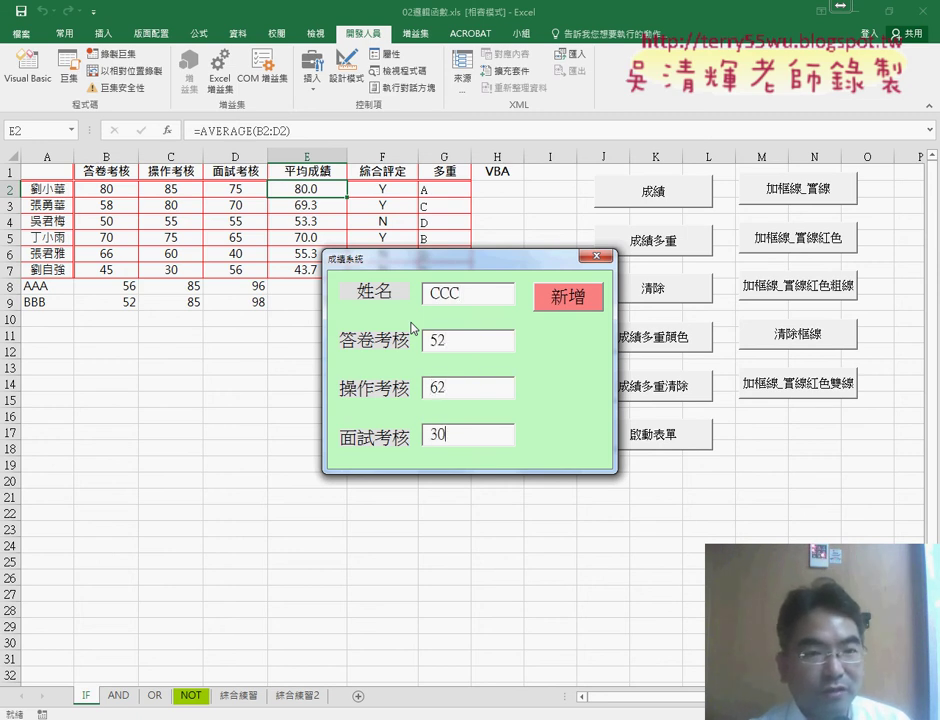
{"action": "key", "text": "Tab"}
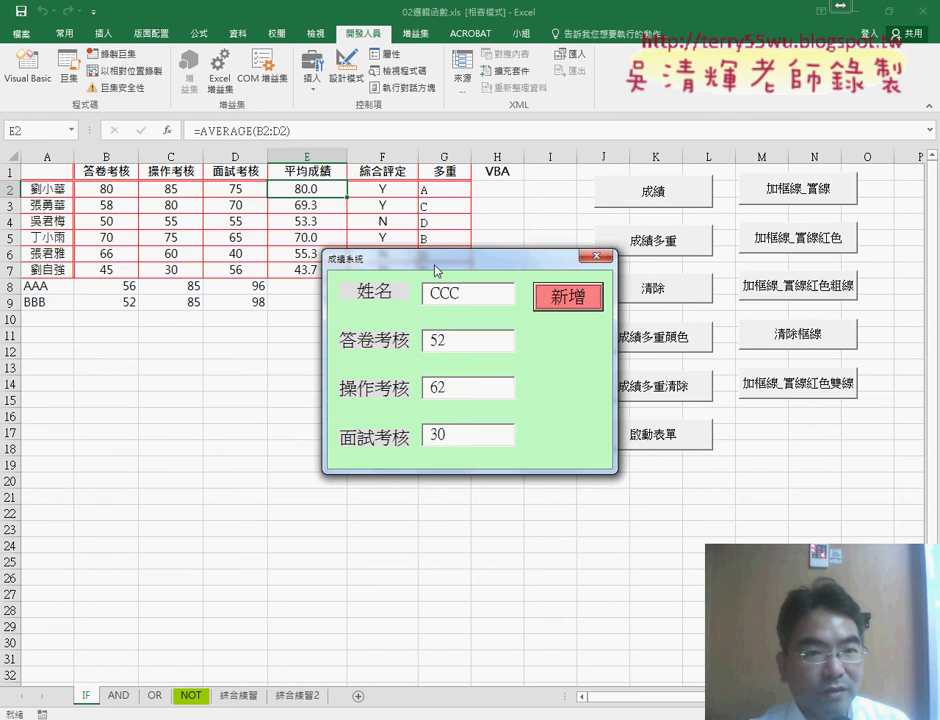
{"action": "left_click_drag", "start_coordinate": [436, 270], "coordinate": [436, 366]}
{"action": "left_click", "coordinate": [560, 402]}
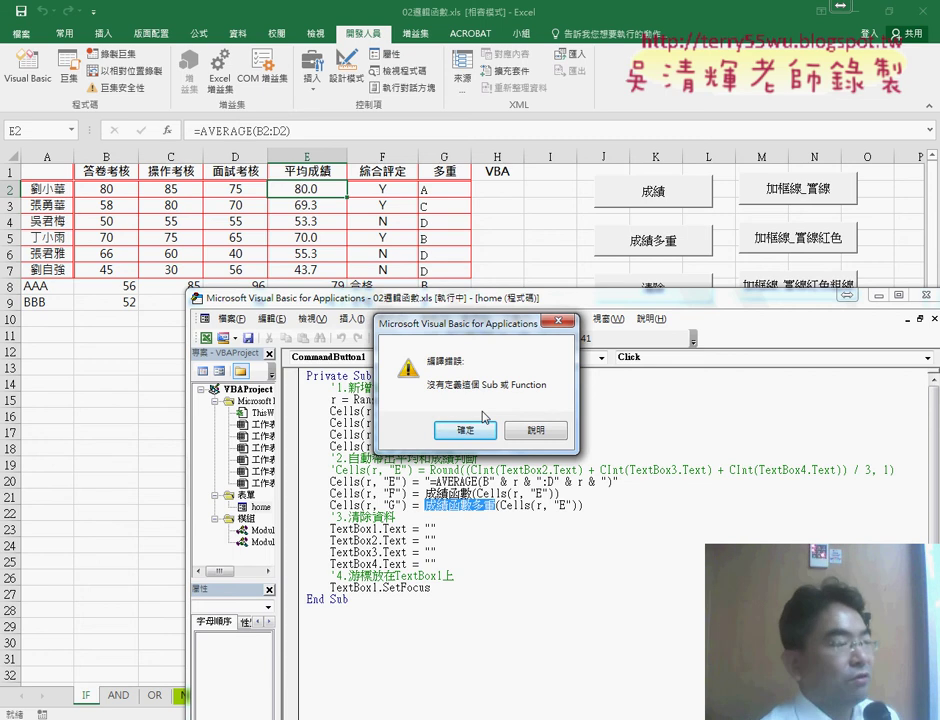
Dismiss the error, check Module1's function name, and correct the column G call to 成績多重函數.
{"action": "left_click", "coordinate": [477, 438]}
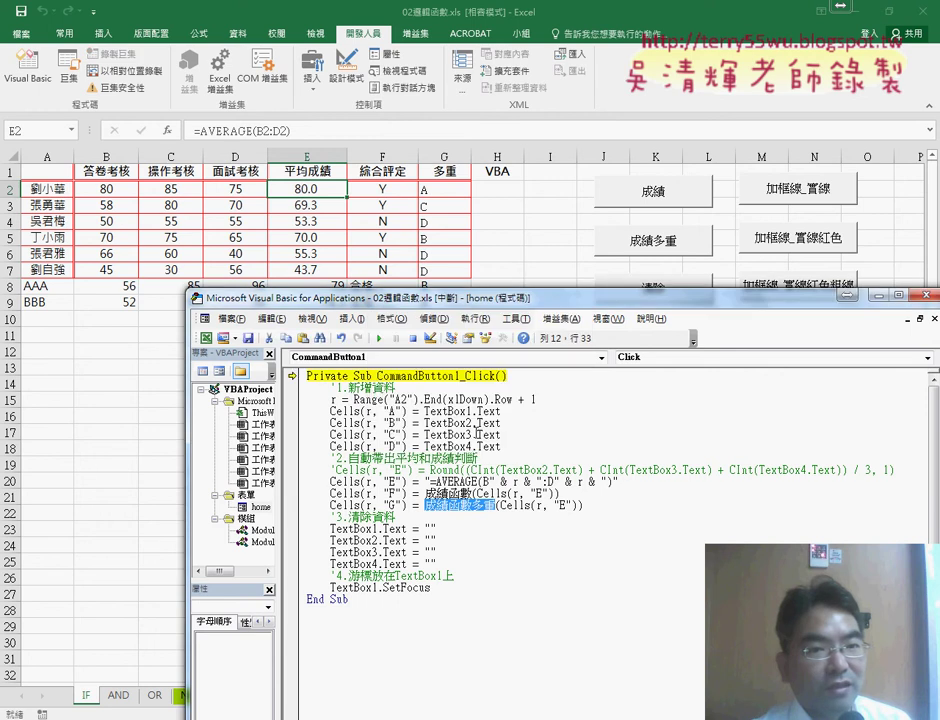
{"action": "double_click", "coordinate": [263, 543]}
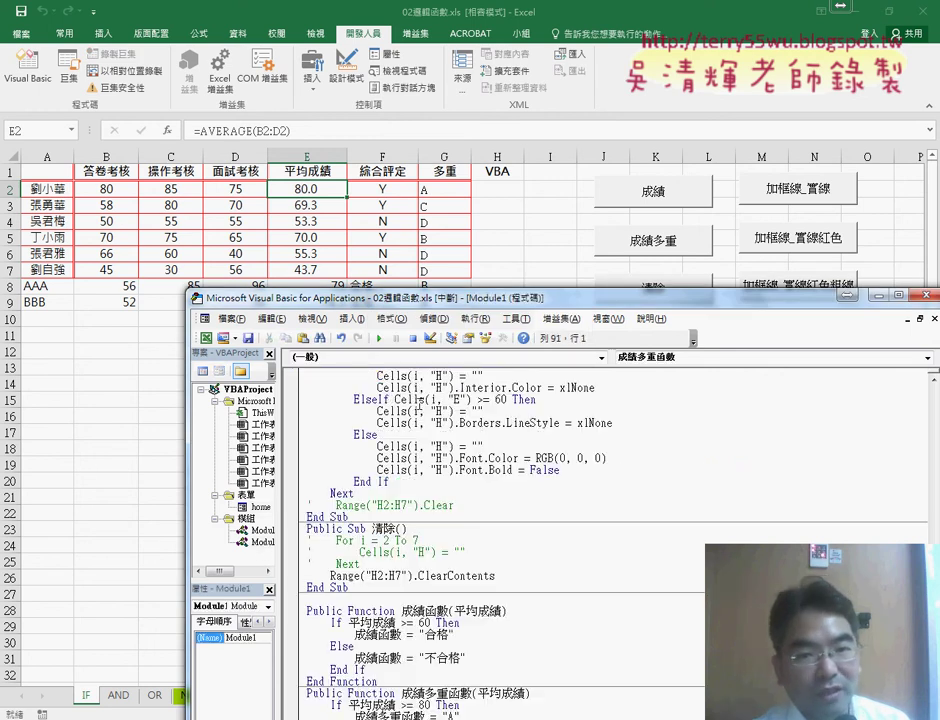
{"action": "left_click_drag", "start_coordinate": [468, 298], "coordinate": [466, 105]}
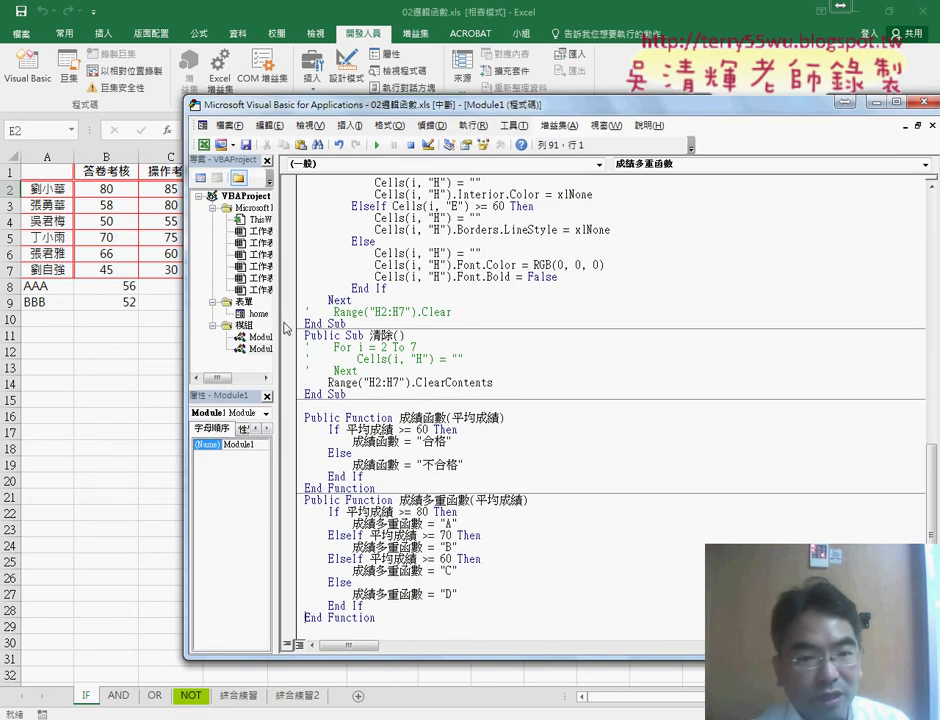
{"action": "double_click", "coordinate": [258, 313]}
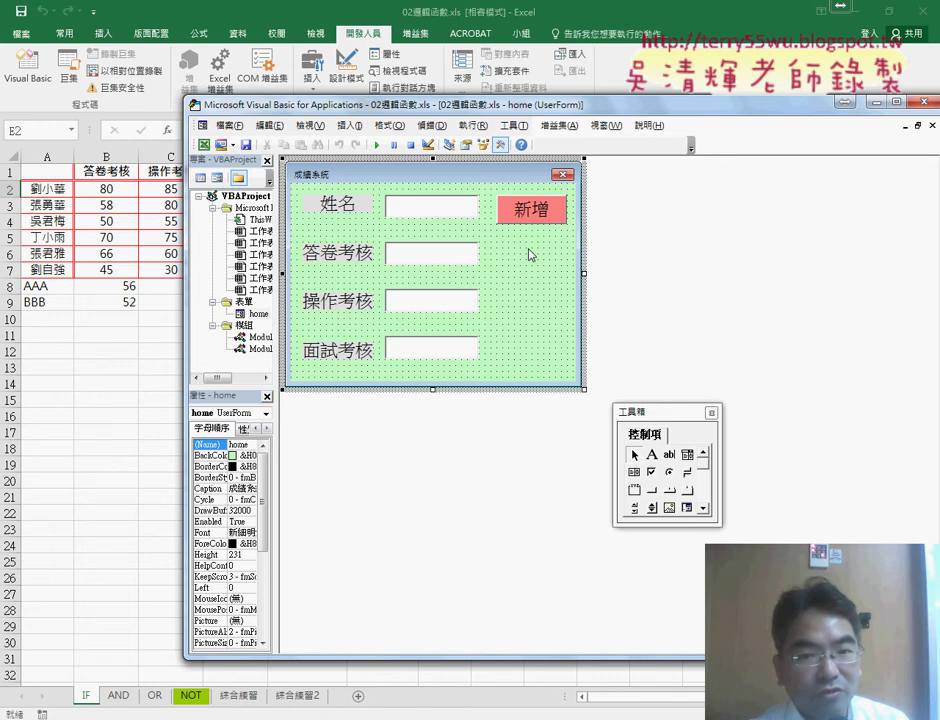
{"action": "double_click", "coordinate": [530, 210]}
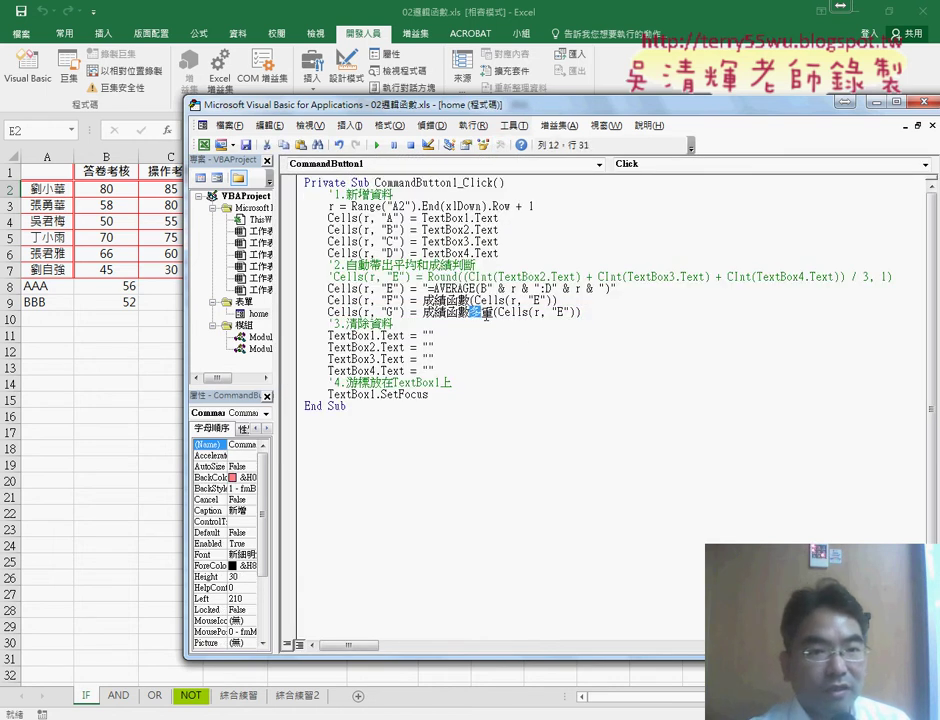
{"action": "left_click_drag", "start_coordinate": [470, 314], "coordinate": [491, 316]}
{"action": "key", "text": "Left"}
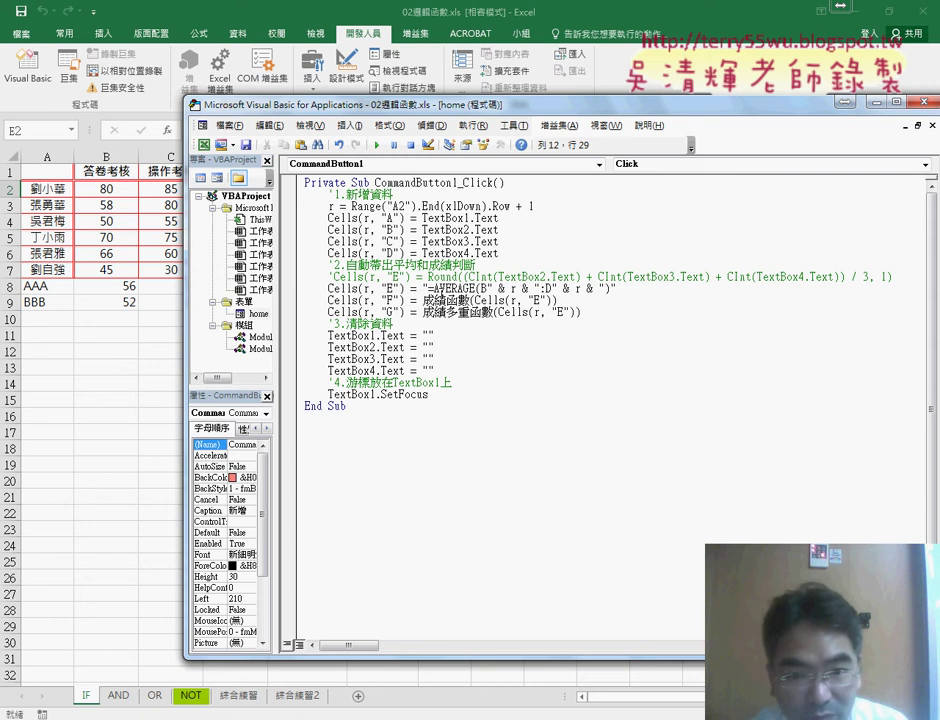
Run the form again and add record CCC with scores 25, 56 and 85.
{"action": "left_click", "coordinate": [376, 148]}
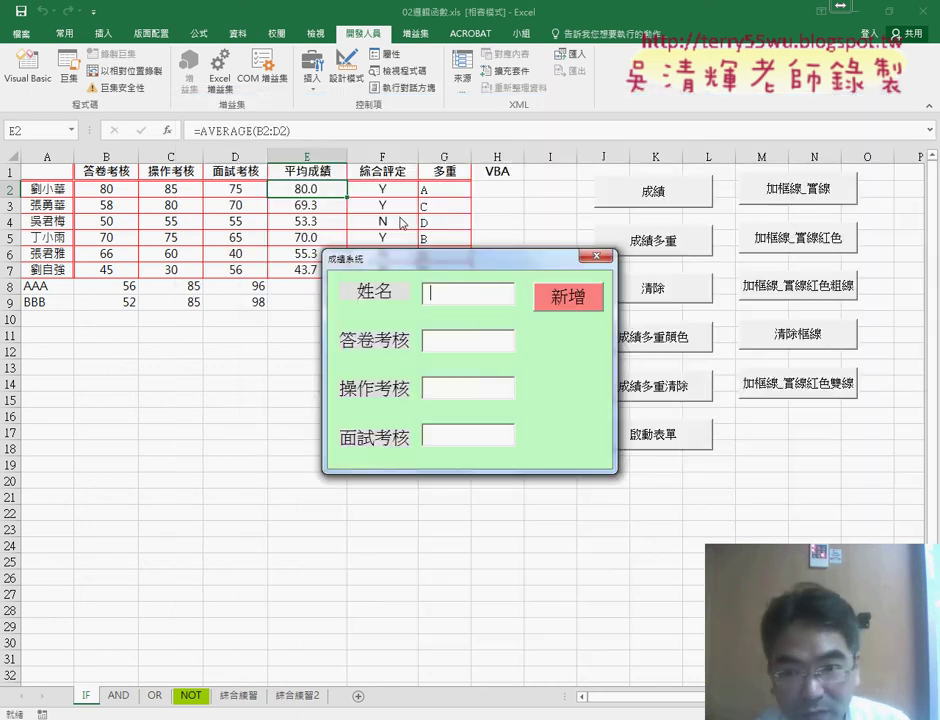
{"action": "type", "text": "CCC"}
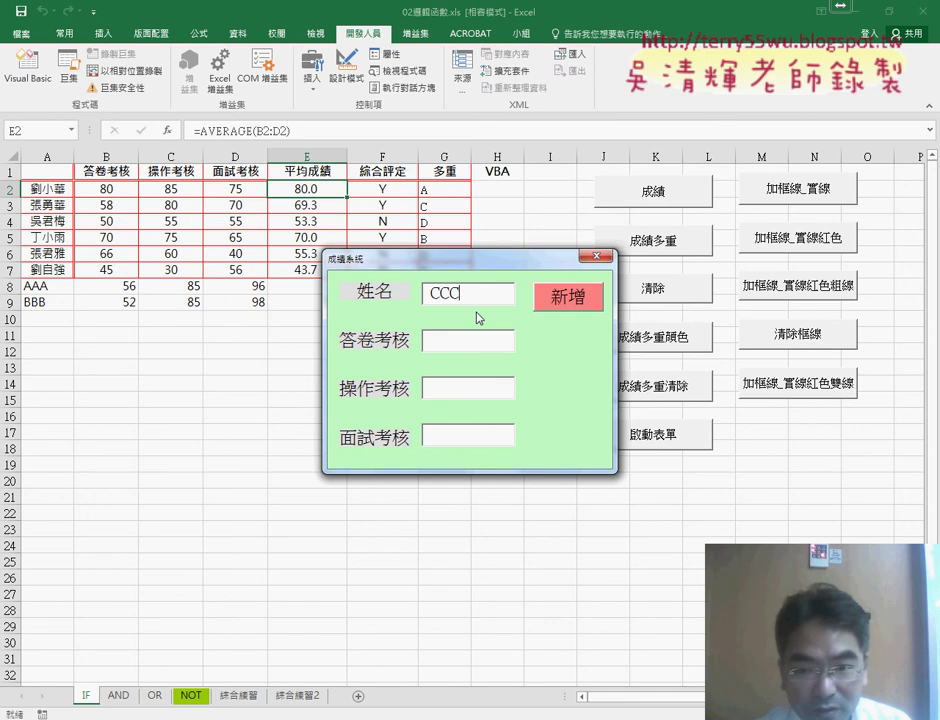
{"action": "type", "text": "25"}
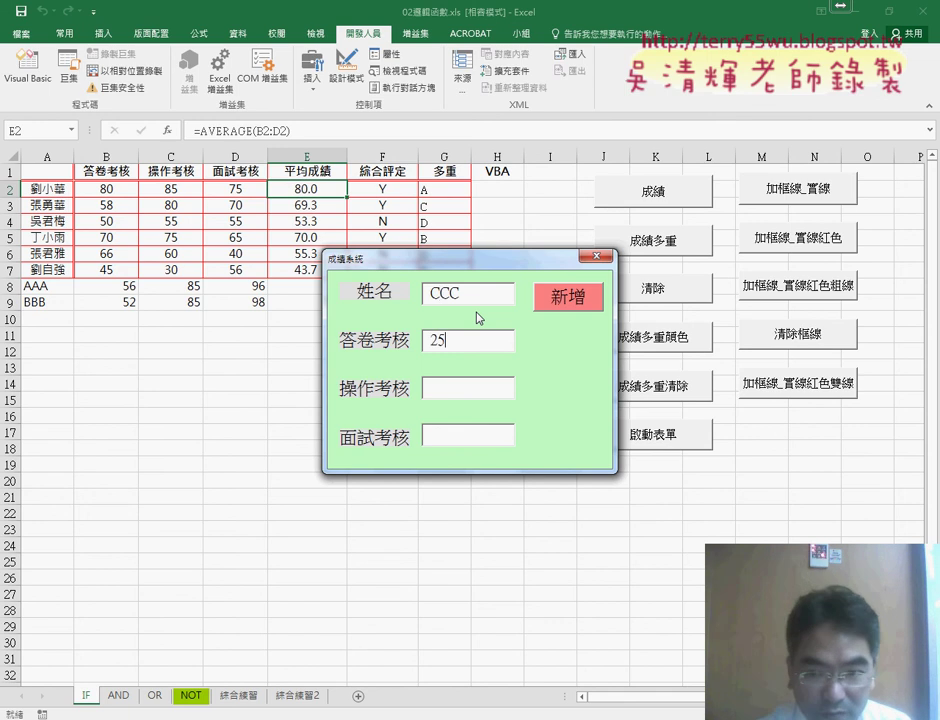
{"action": "key", "text": "Tab"}
{"action": "type", "text": "56"}
{"action": "key", "text": "Tab"}
{"action": "type", "text": "8"}
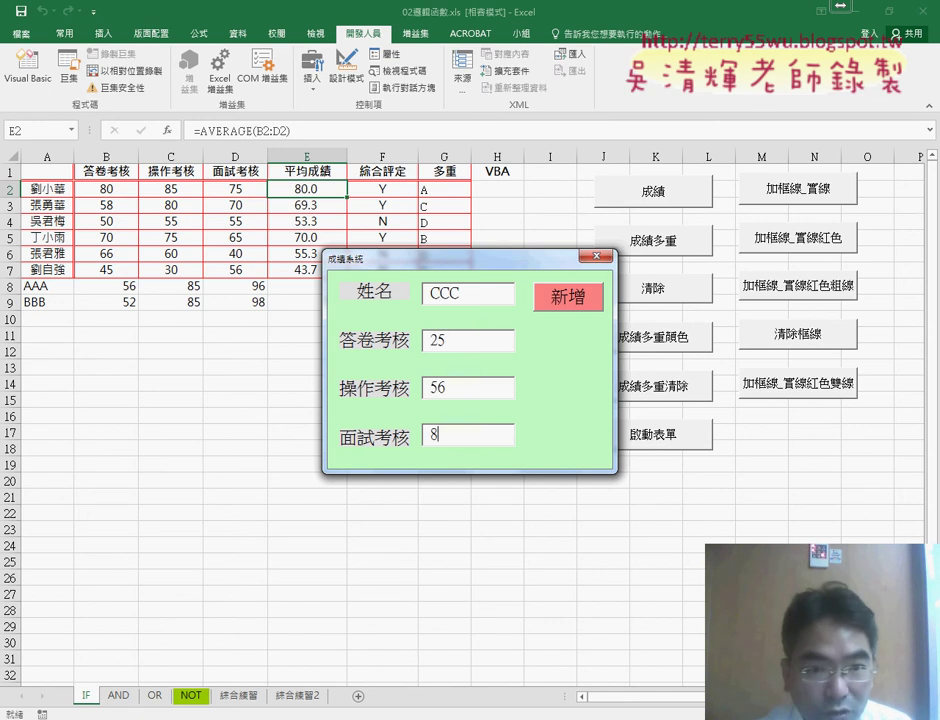
{"action": "type", "text": "5"}
{"action": "key", "text": "Tab"}
{"action": "key", "text": "Return"}
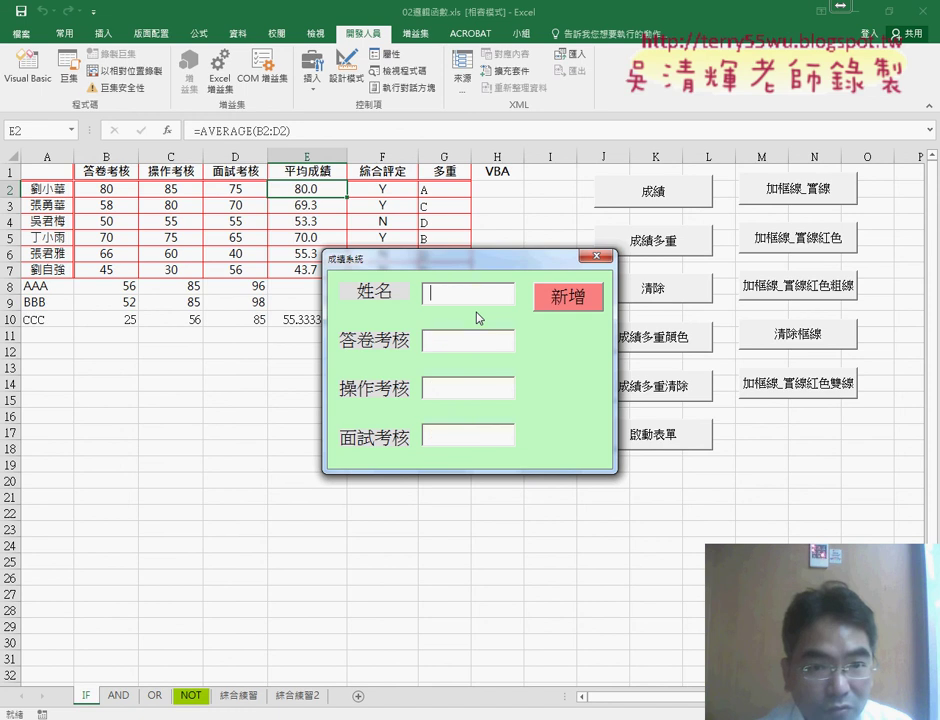
Close the form and inspect E10's unrounded =AVERAGE(B10:D10) formula and its references.
{"action": "left_click_drag", "start_coordinate": [470, 262], "coordinate": [461, 413]}
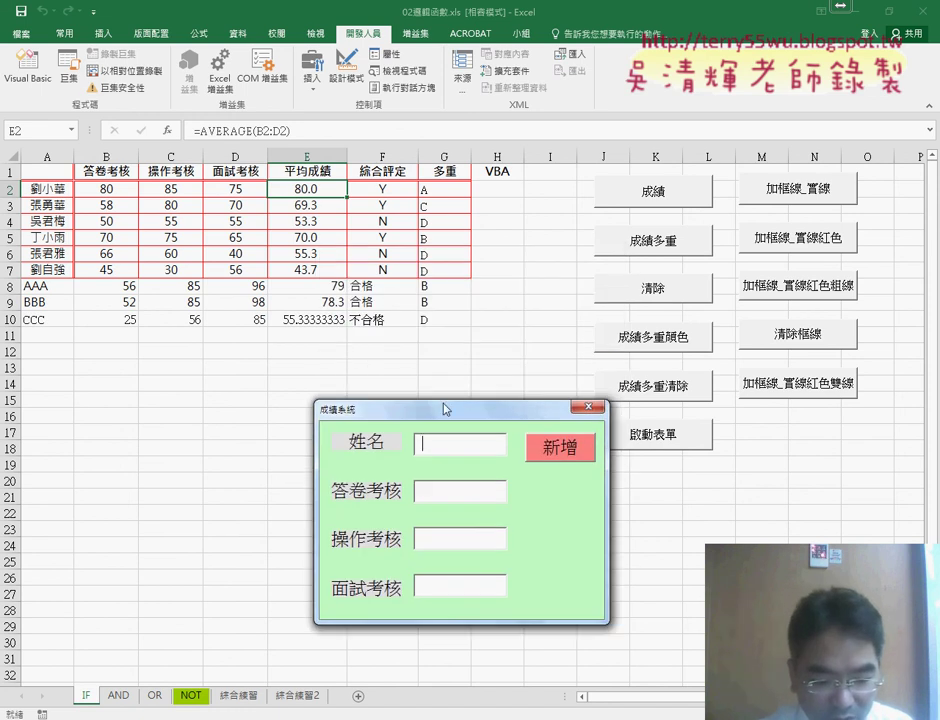
{"action": "left_click", "coordinate": [589, 406]}
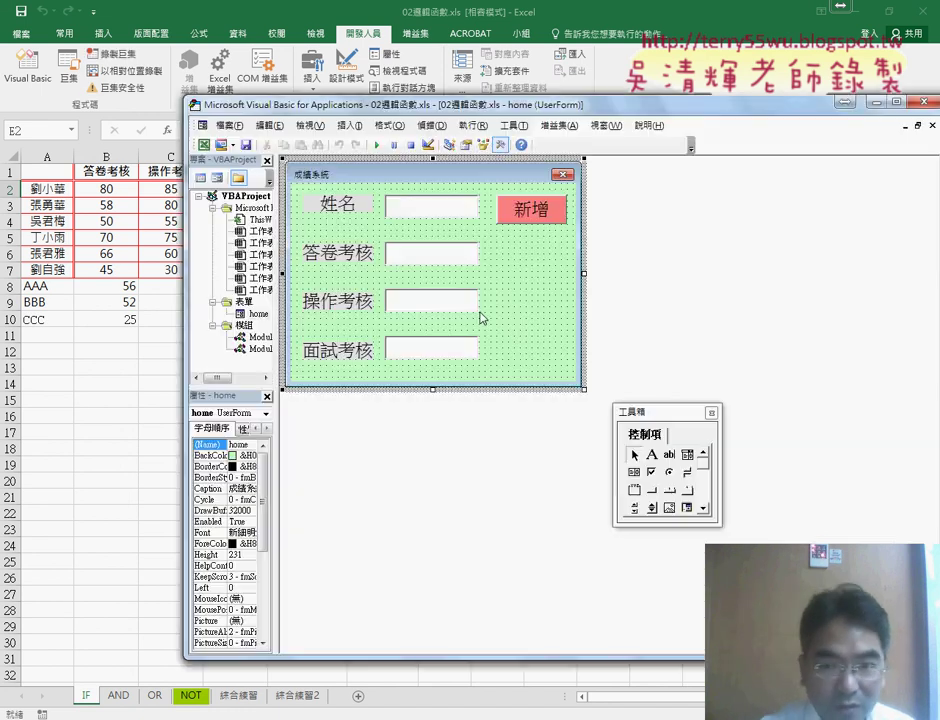
{"action": "left_click", "coordinate": [105, 383]}
{"action": "left_click", "coordinate": [305, 320]}
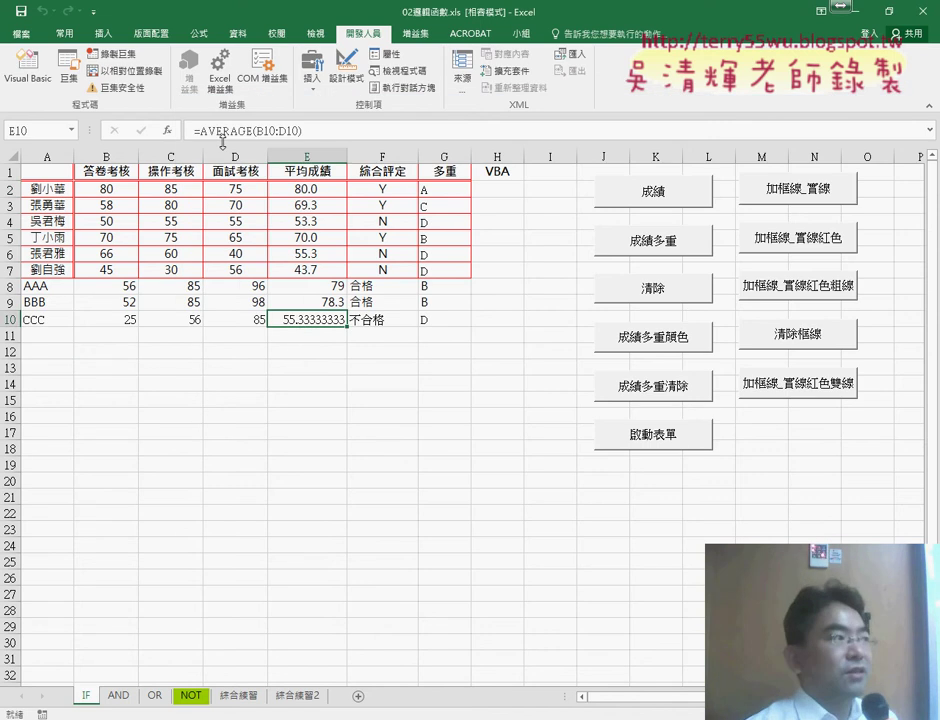
{"action": "double_click", "coordinate": [262, 131]}
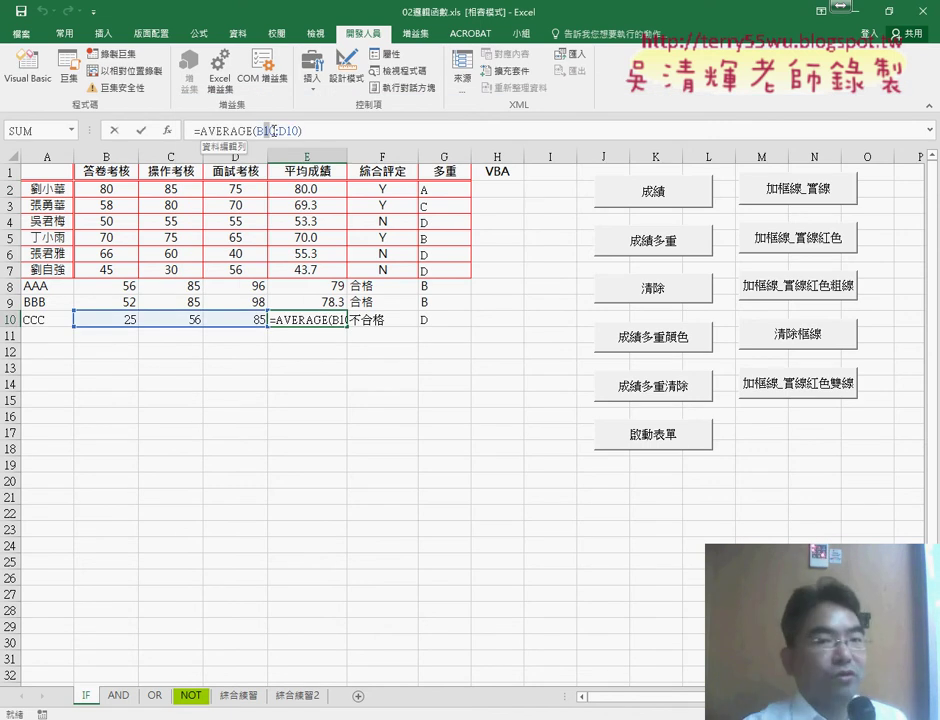
{"action": "double_click", "coordinate": [292, 131]}
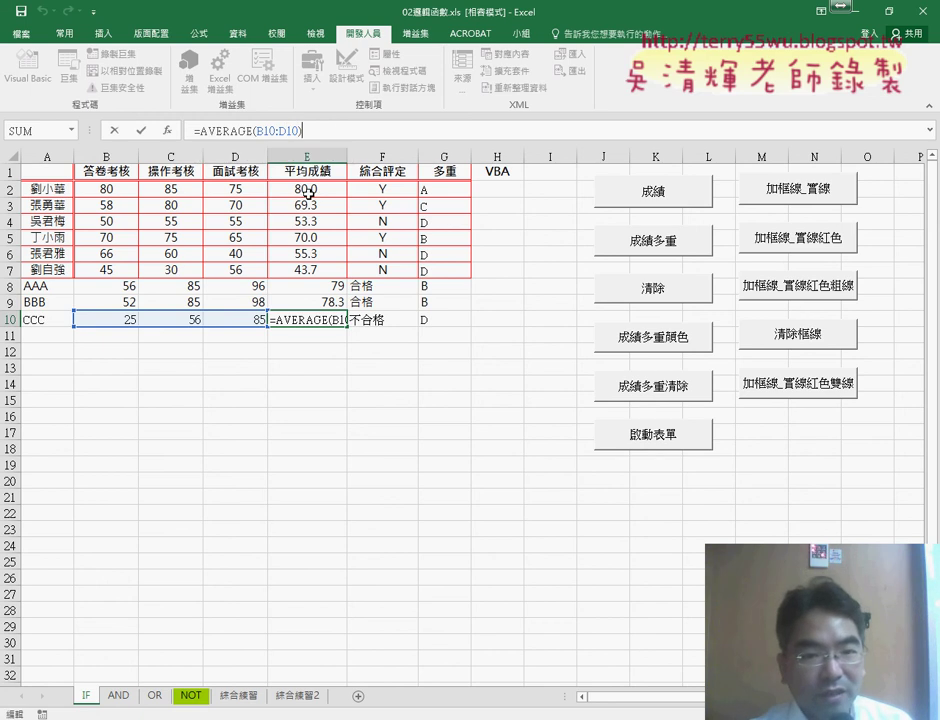
{"action": "left_click", "coordinate": [116, 131]}
Cut AVERAGE(B2:D2) out of cell E2's formula.
{"action": "left_click", "coordinate": [305, 189]}
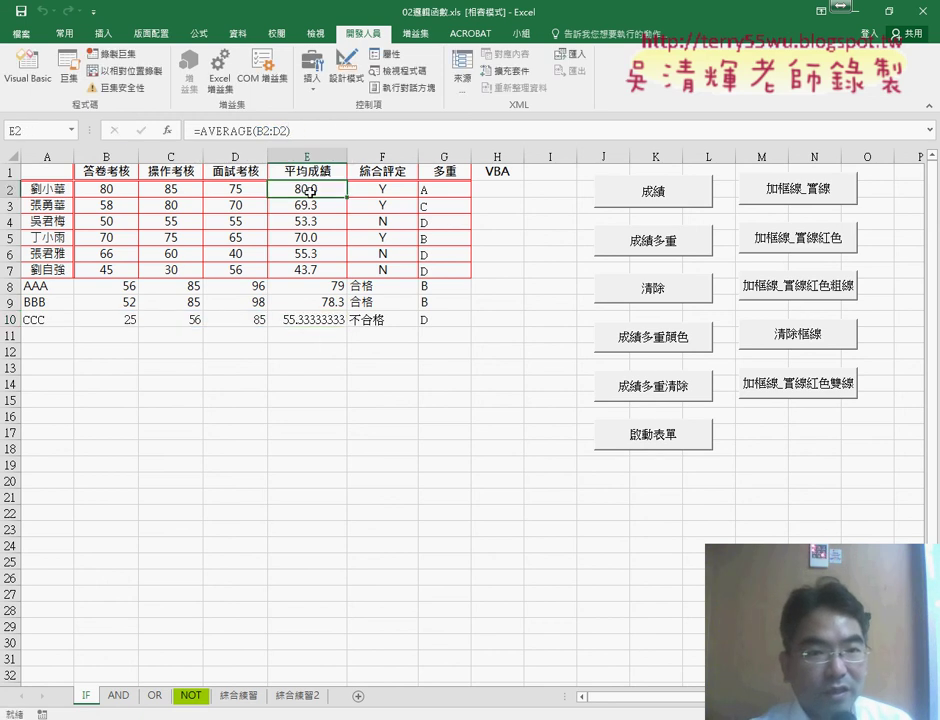
{"action": "left_click_drag", "start_coordinate": [204, 131], "coordinate": [291, 131]}
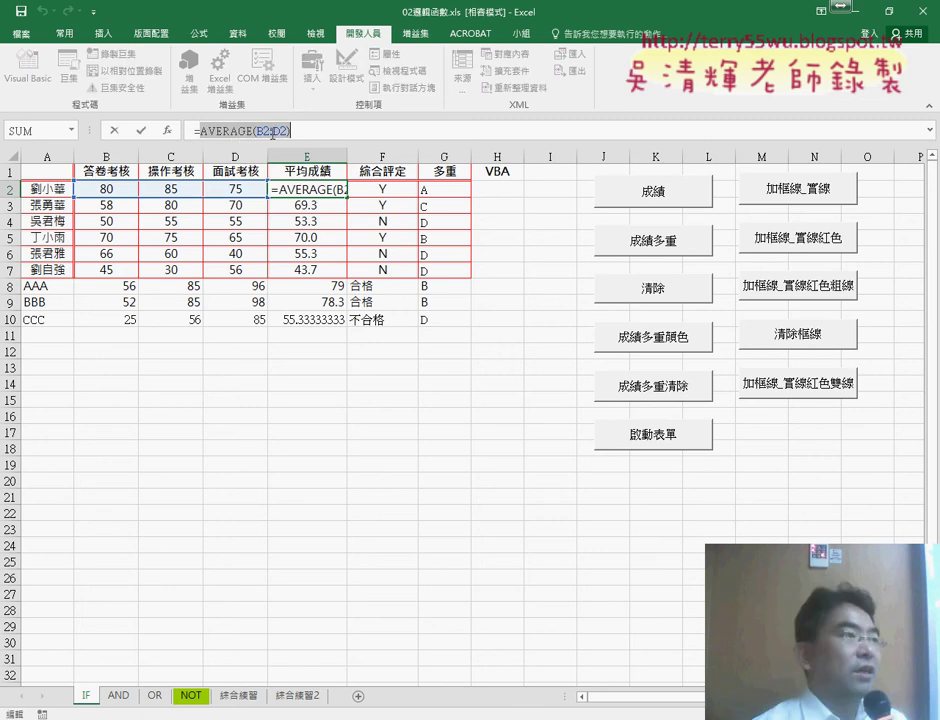
{"action": "right_click", "coordinate": [270, 131]}
{"action": "left_click", "coordinate": [300, 140]}
Insert the Math & Trig ROUND function with Number AVERAGE(B2:D2) and Num_digits 1.
{"action": "left_click", "coordinate": [167, 130]}
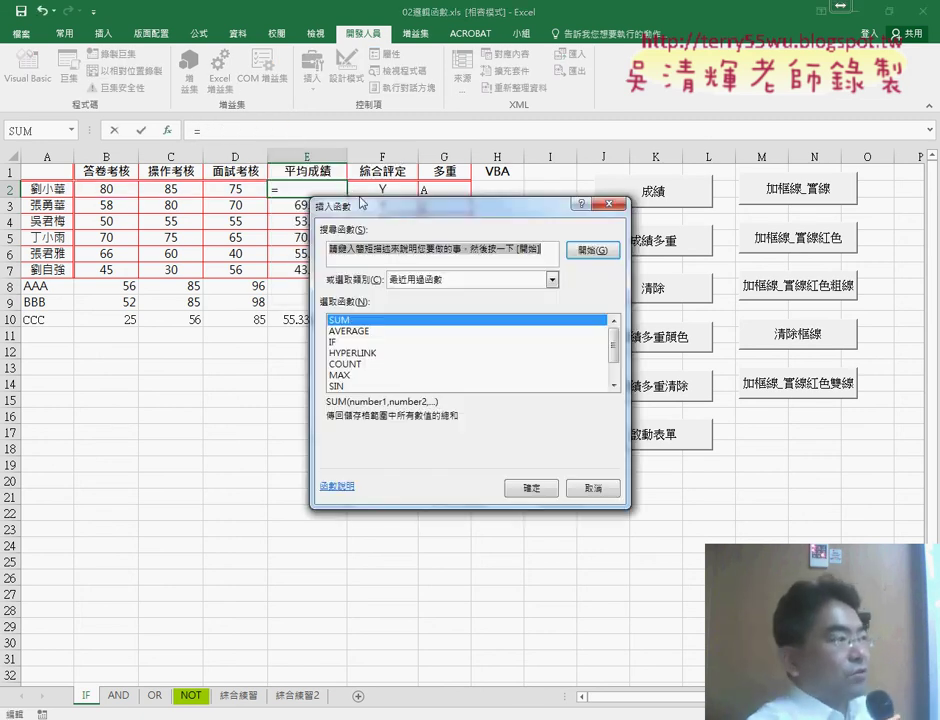
{"action": "left_click", "coordinate": [552, 280]}
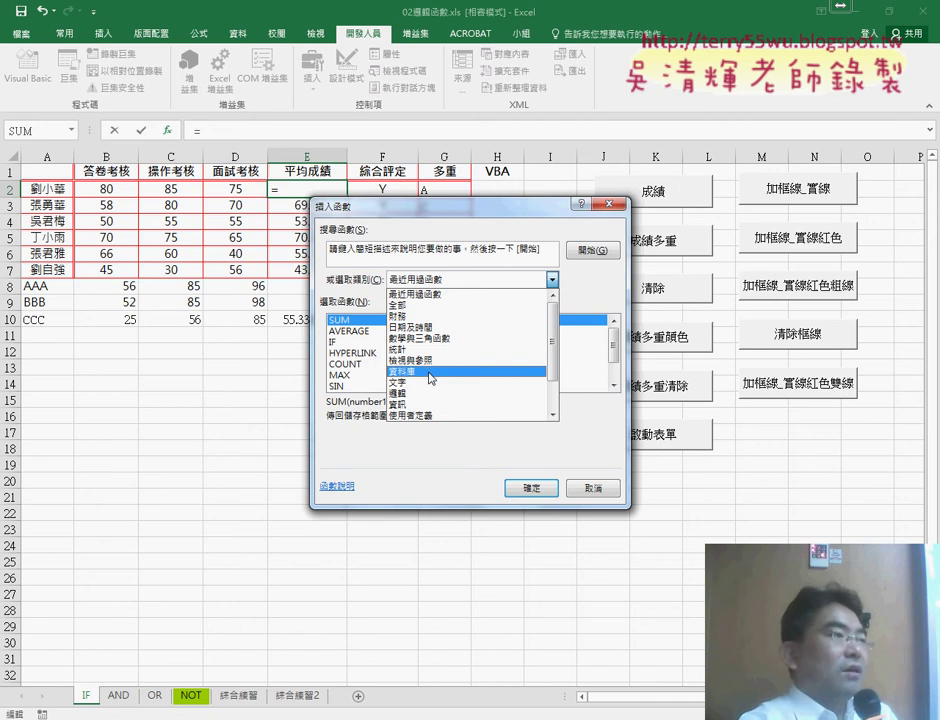
{"action": "left_click", "coordinate": [430, 338]}
{"action": "left_click", "coordinate": [615, 355]}
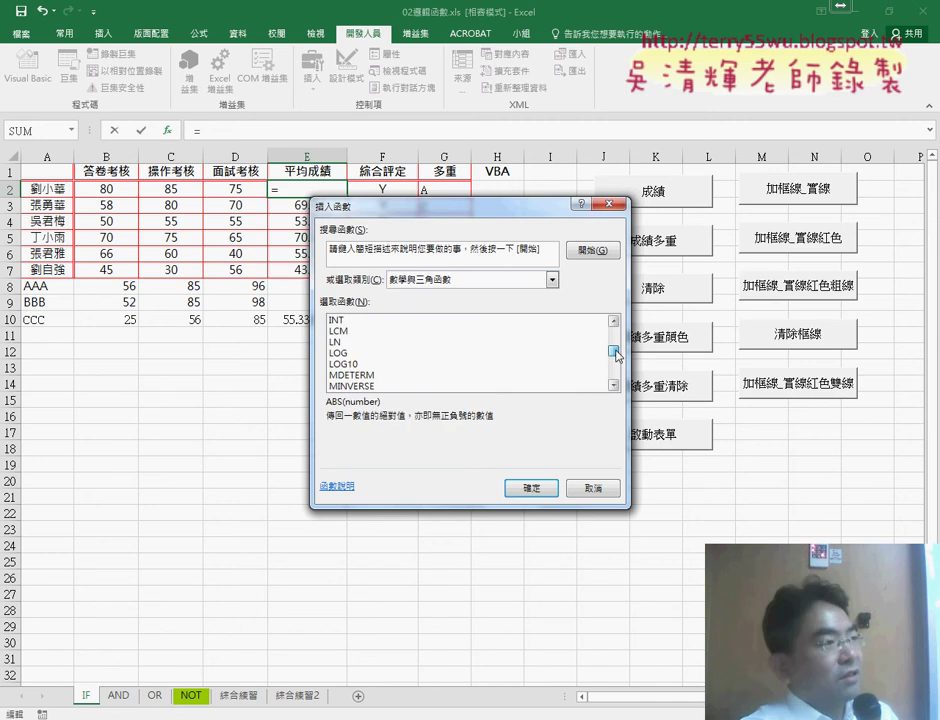
{"action": "scroll", "coordinate": [615, 355], "scroll_direction": "down", "scroll_amount": 4}
{"action": "scroll", "coordinate": [615, 355], "scroll_direction": "down", "scroll_amount": 2}
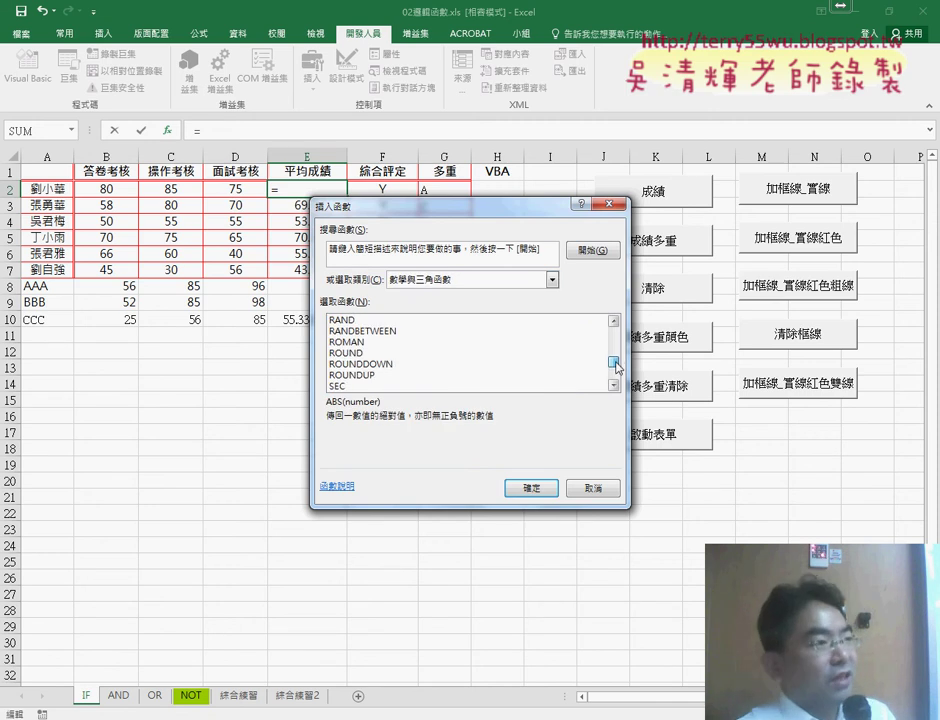
{"action": "double_click", "coordinate": [367, 354]}
{"action": "right_click", "coordinate": [389, 291]}
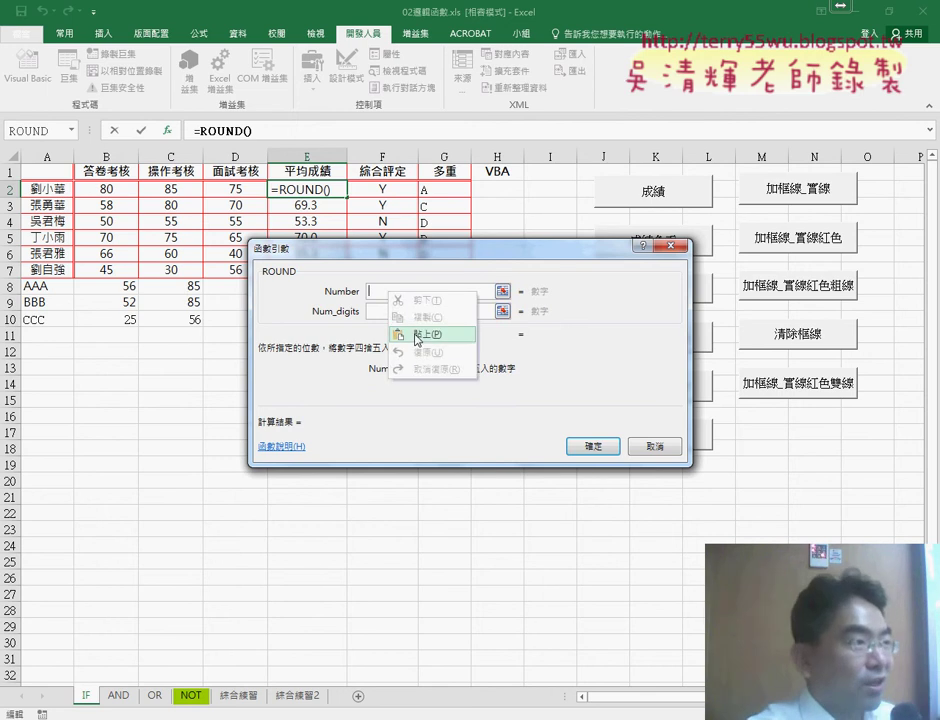
{"action": "left_click", "coordinate": [418, 339]}
{"action": "left_click", "coordinate": [388, 313]}
{"action": "type", "text": "1"}
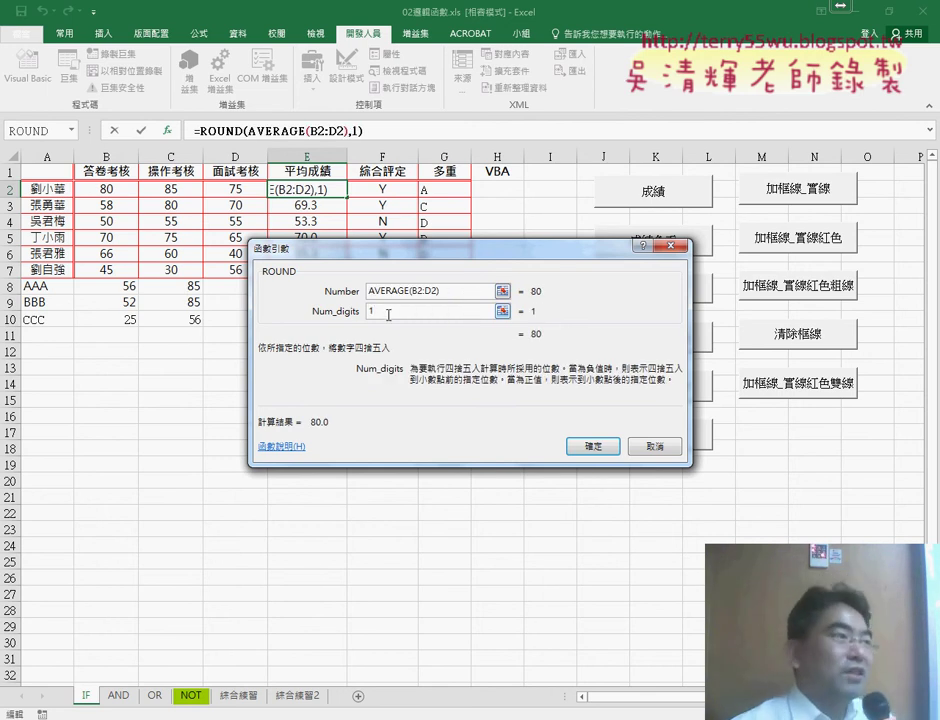
{"action": "left_click", "coordinate": [594, 446]}
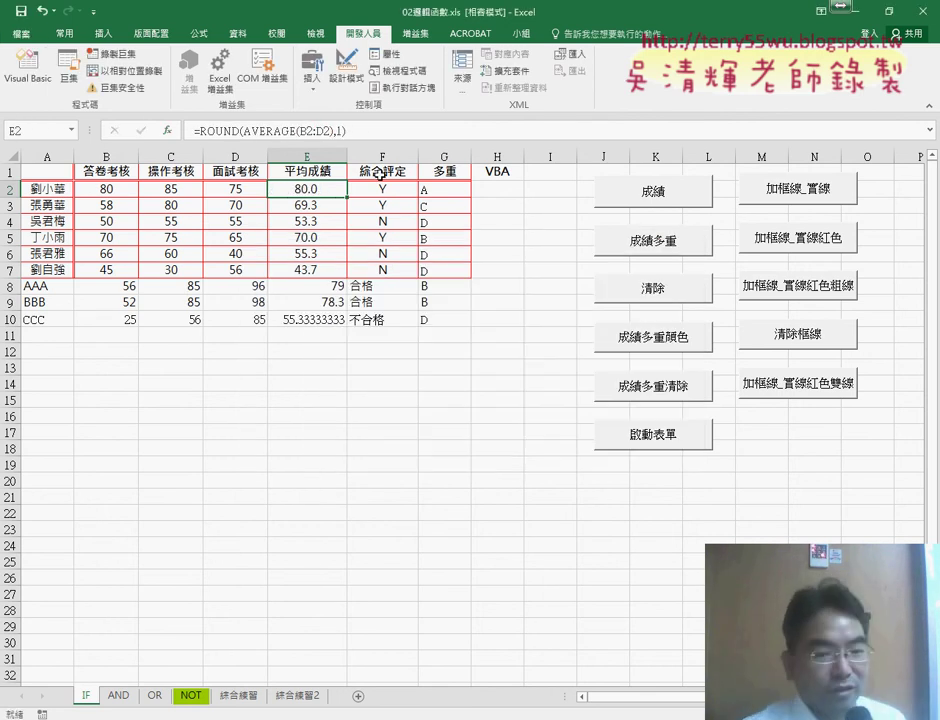
Copy the ROUND formula text from E2's formula bar, leaving the cell unchanged.
{"action": "double_click", "coordinate": [207, 131]}
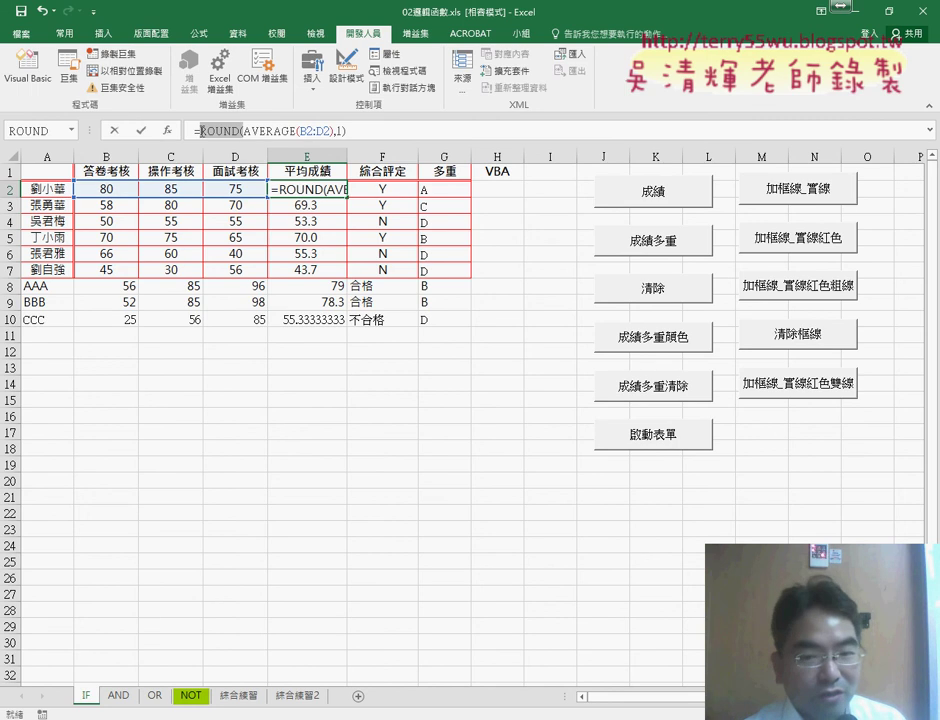
{"action": "right_click", "coordinate": [198, 131]}
{"action": "left_click", "coordinate": [225, 155]}
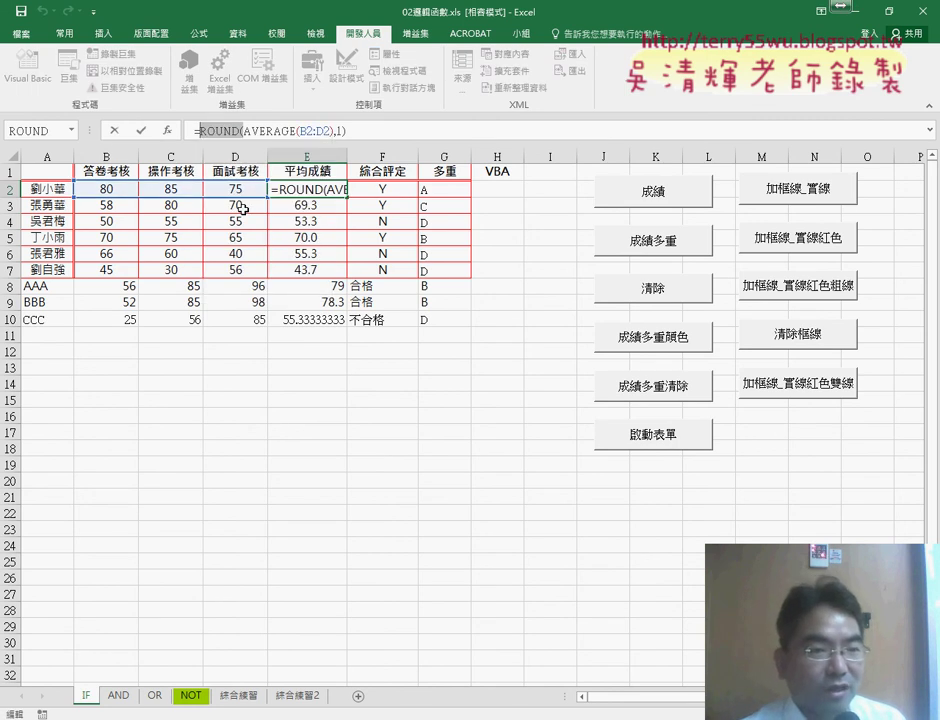
{"action": "key", "text": "Escape"}
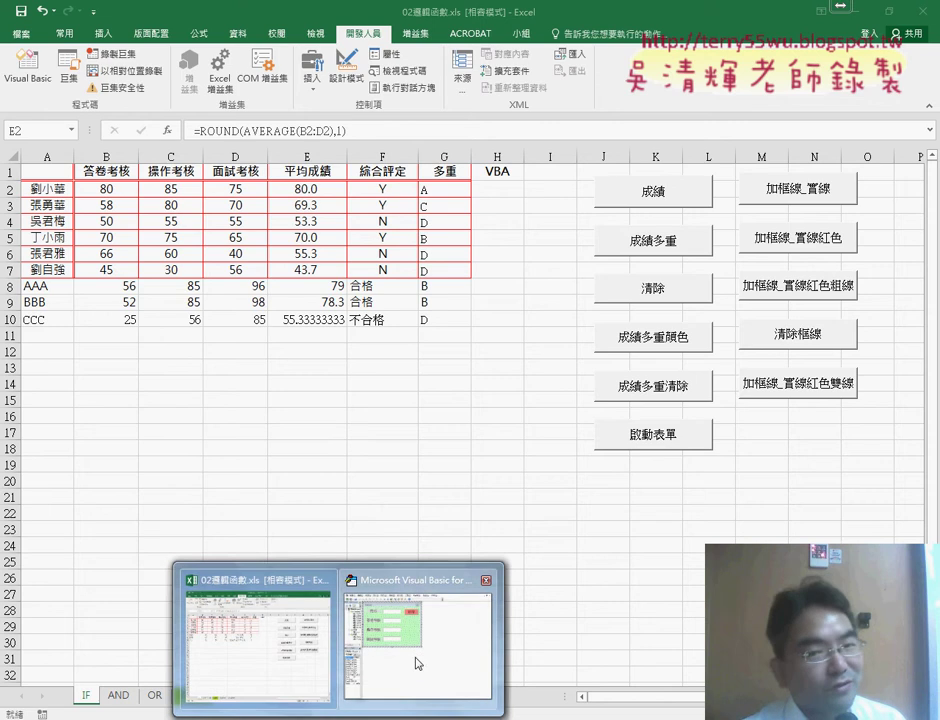
Wrap the column E AVERAGE string in ROUND( … ,1) in the 新增 button's click code.
{"action": "left_click", "coordinate": [418, 663]}
{"action": "double_click", "coordinate": [535, 220]}
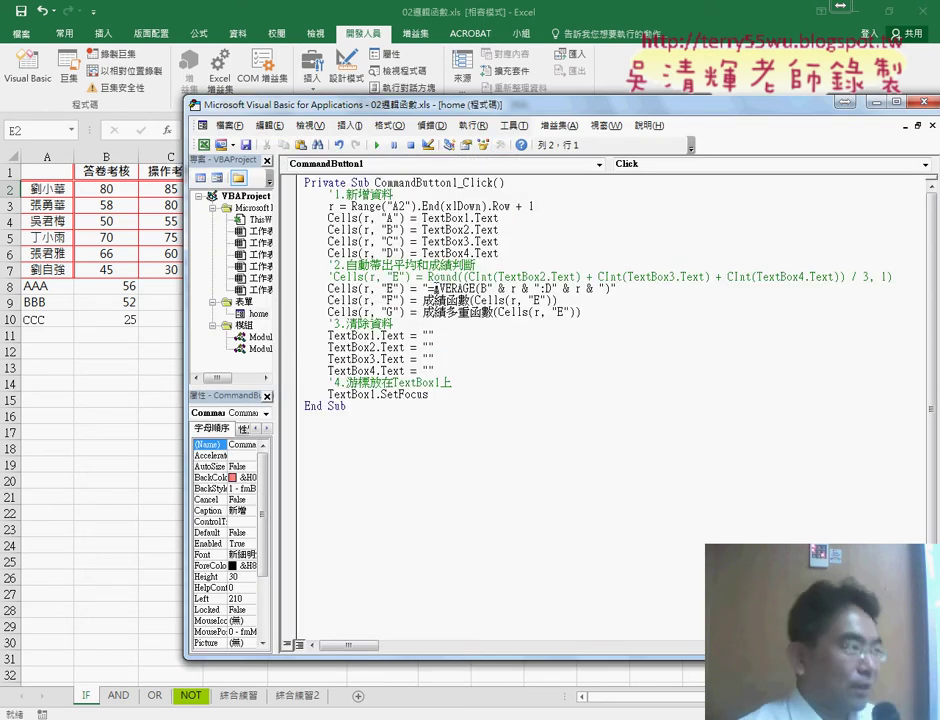
{"action": "left_click", "coordinate": [435, 289]}
{"action": "type", "text": "ROUND("}
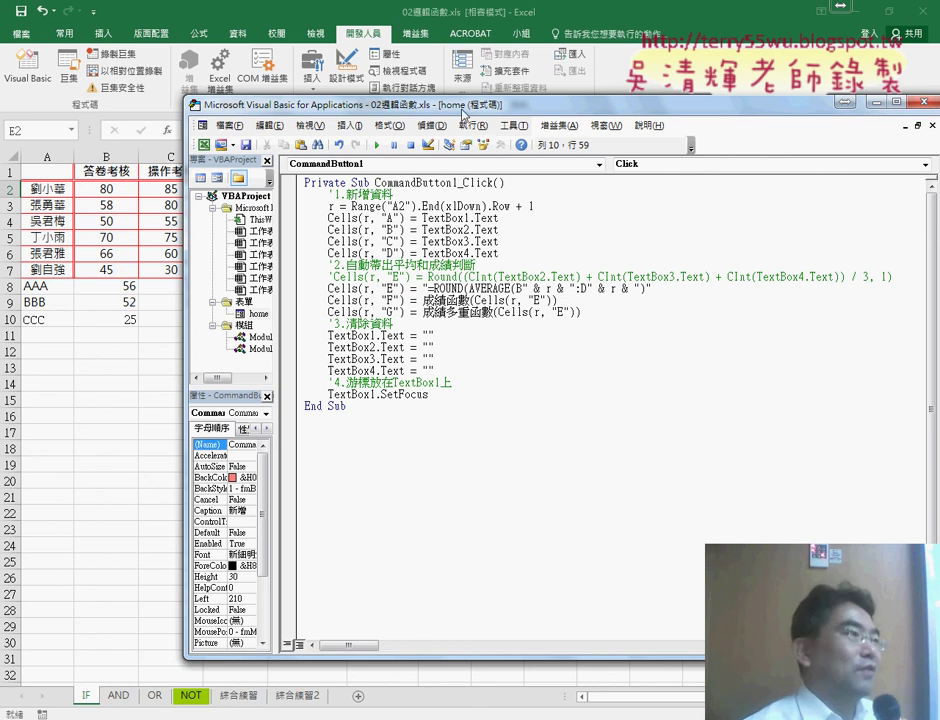
{"action": "mouse_move", "coordinate": [350, 103]}
{"action": "left_mouse_down"}
{"action": "mouse_move", "coordinate": [452, 290]}
{"action": "mouse_move", "coordinate": [417, 89]}
{"action": "left_mouse_up"}
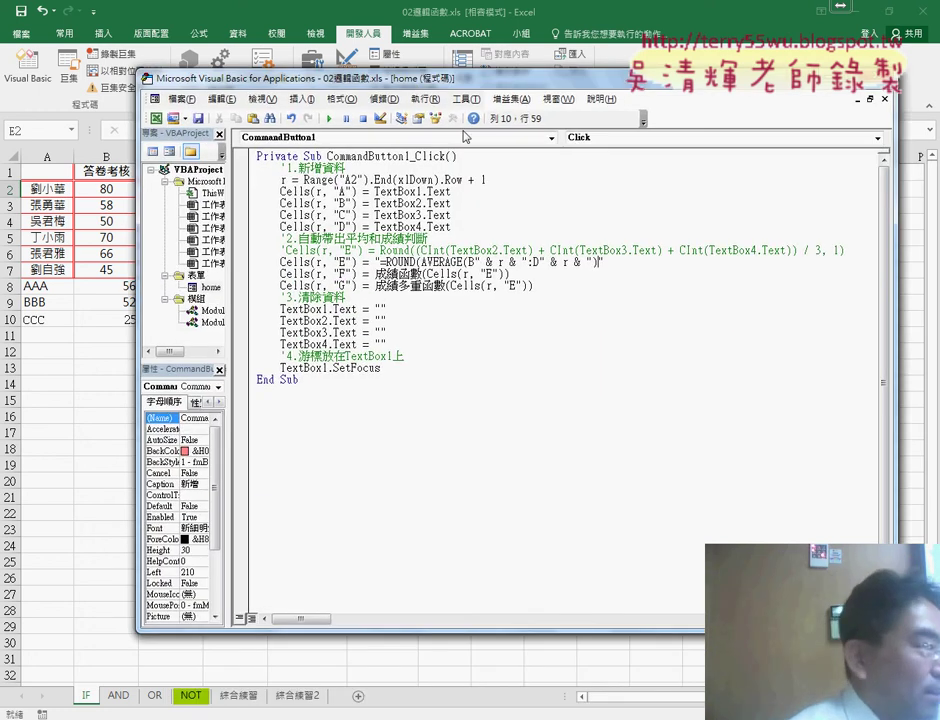
{"action": "type", "text": ",1)"}
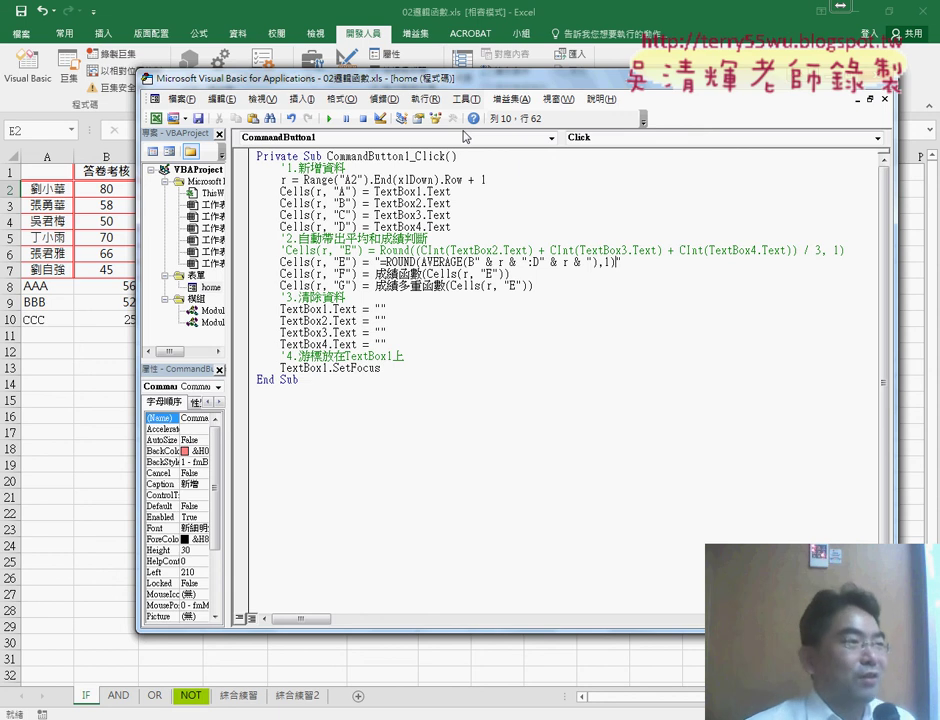
{"action": "type", "text": "\""}
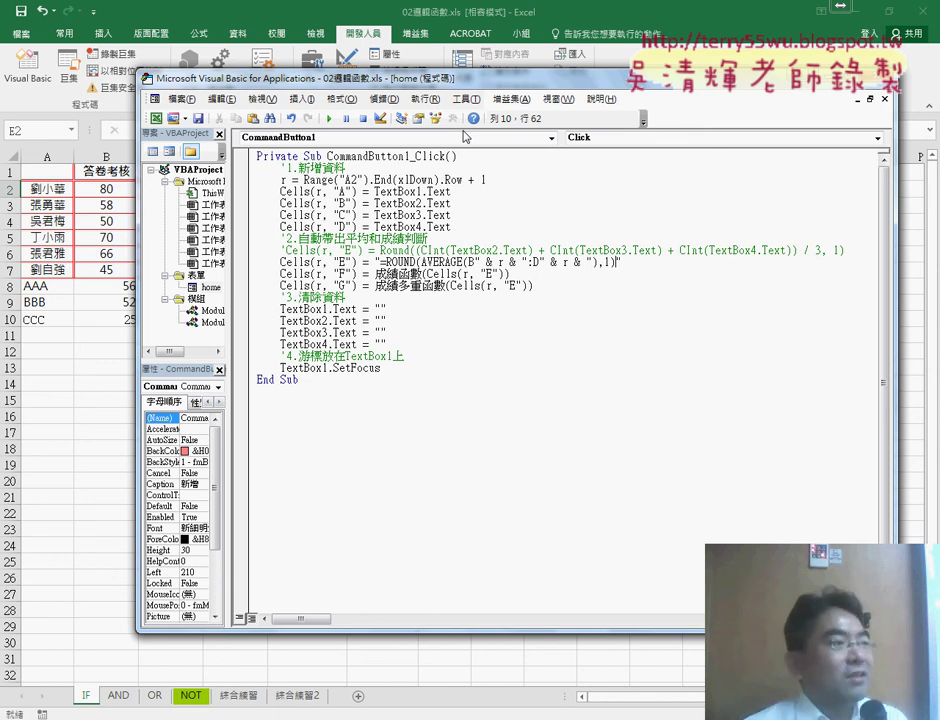
Run the grade form and add record DDD with scores 58, 56 and 89.
{"action": "left_click", "coordinate": [331, 119]}
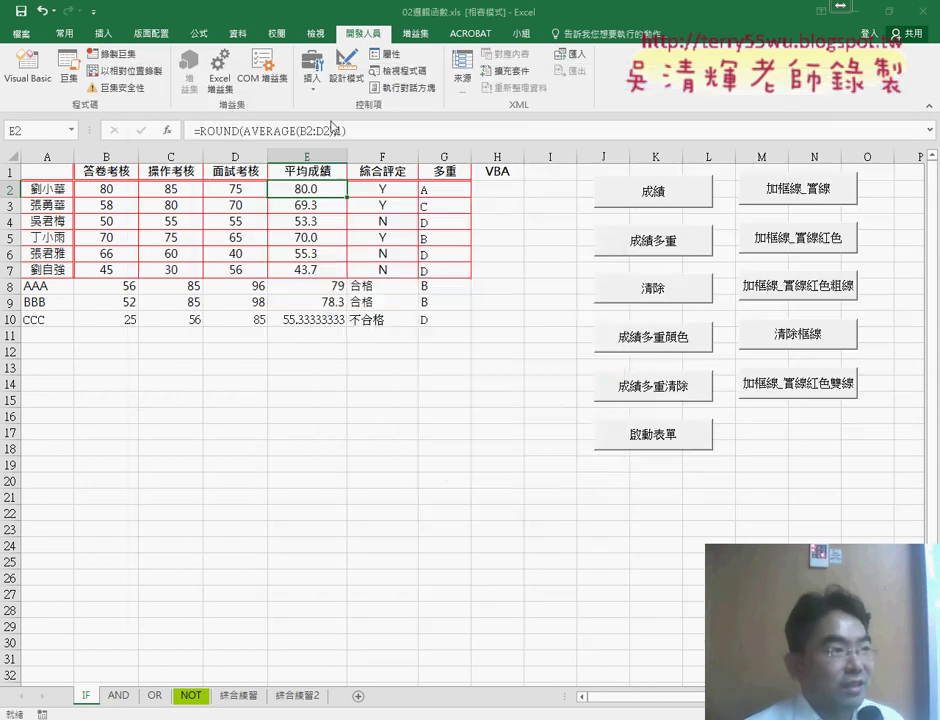
{"action": "type", "text": "DD"}
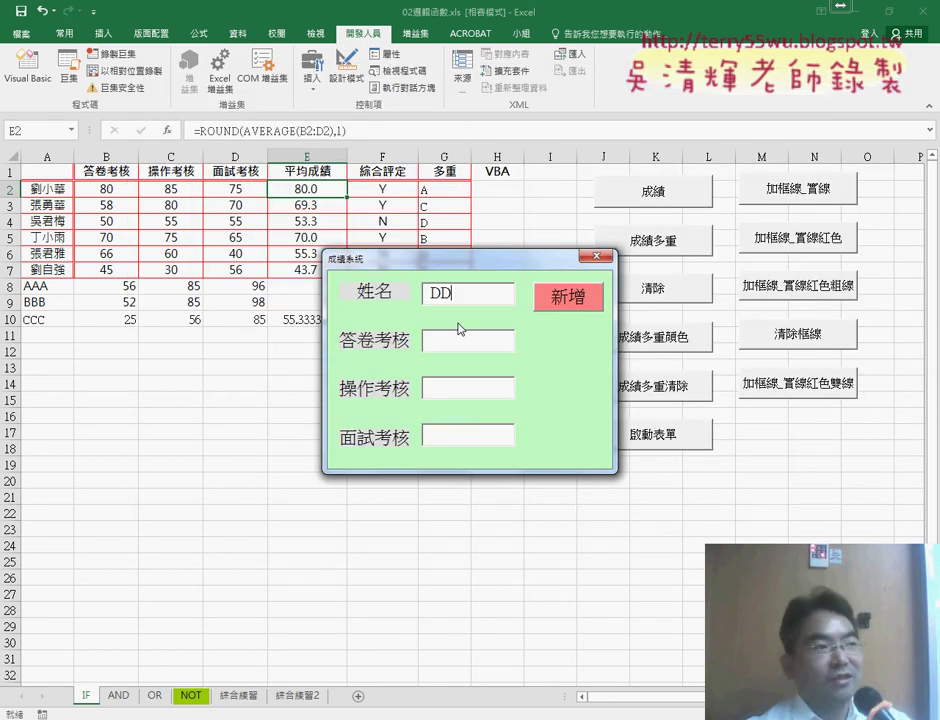
{"action": "type", "text": "D"}
{"action": "type", "text": "58"}
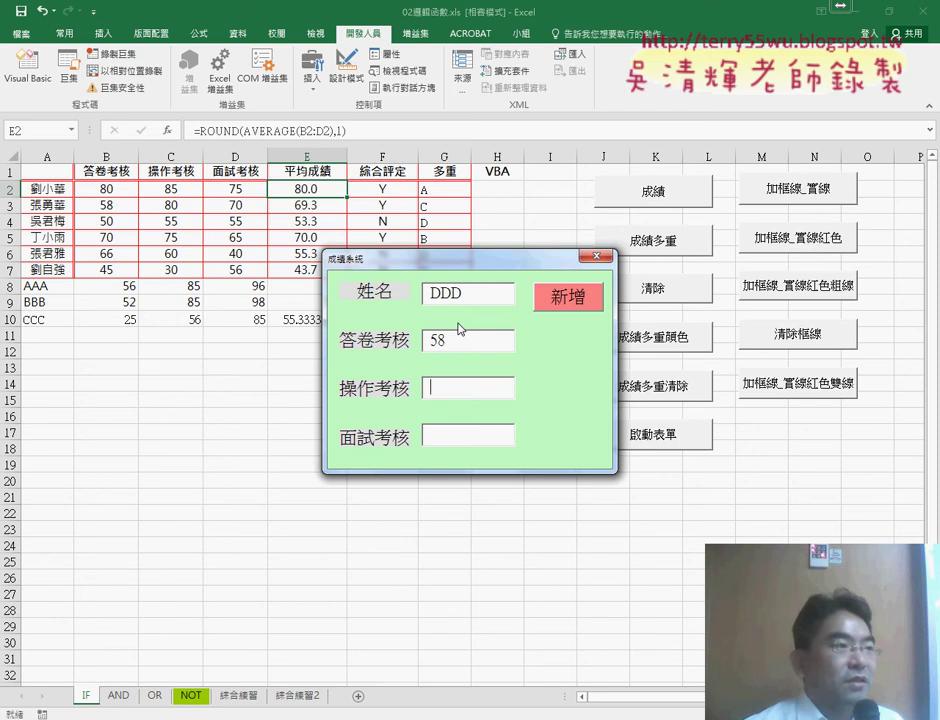
{"action": "type", "text": "89"}
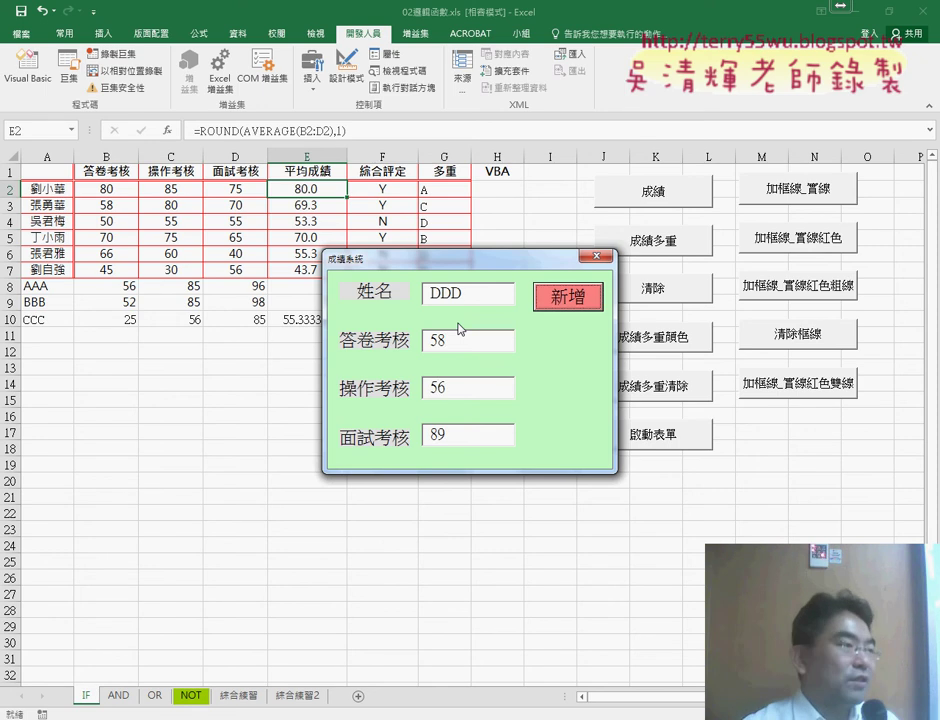
{"action": "key", "text": "Return"}
{"action": "left_click_drag", "start_coordinate": [463, 262], "coordinate": [478, 442]}
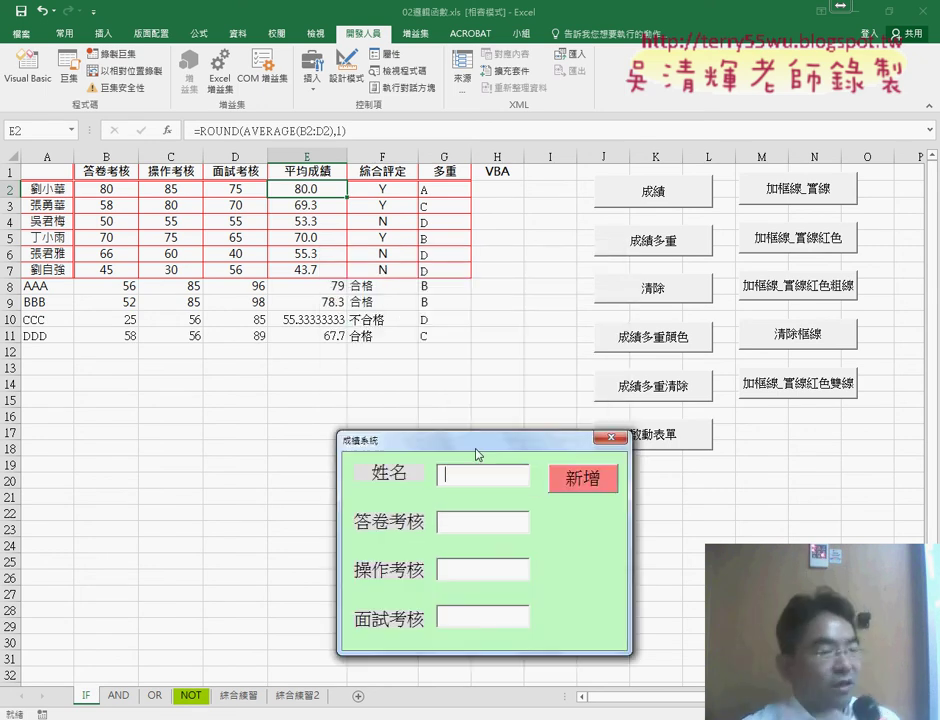
Close the form and inspect E11's =ROUND(AVERAGE(B11:D11),1) formula, picking out ROUND and the ,1 argument.
{"action": "left_click", "coordinate": [612, 438]}
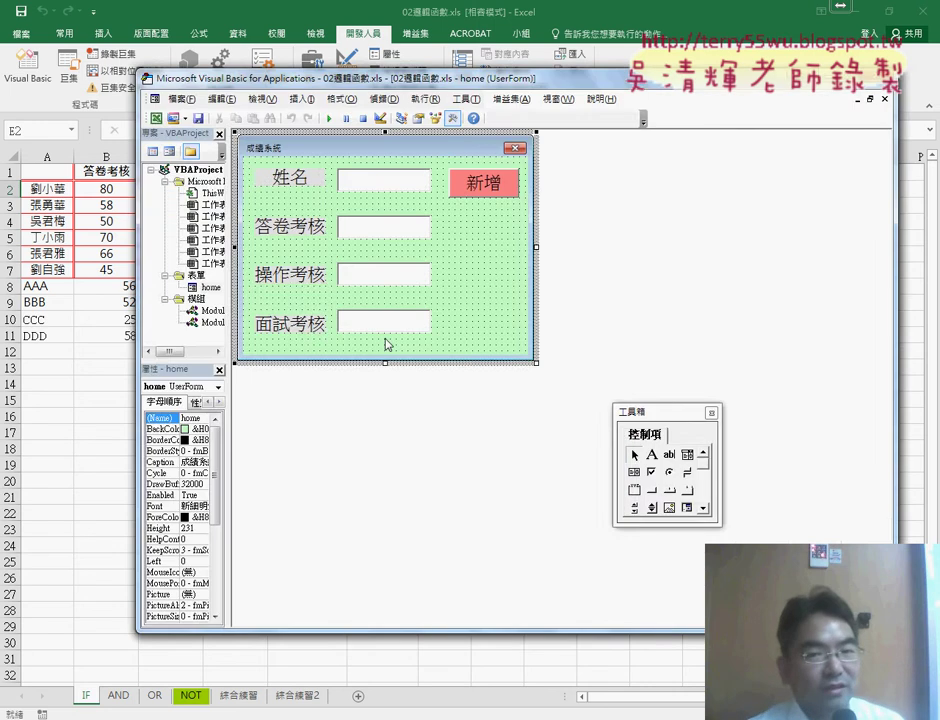
{"action": "left_click", "coordinate": [70, 420]}
{"action": "left_click", "coordinate": [307, 336]}
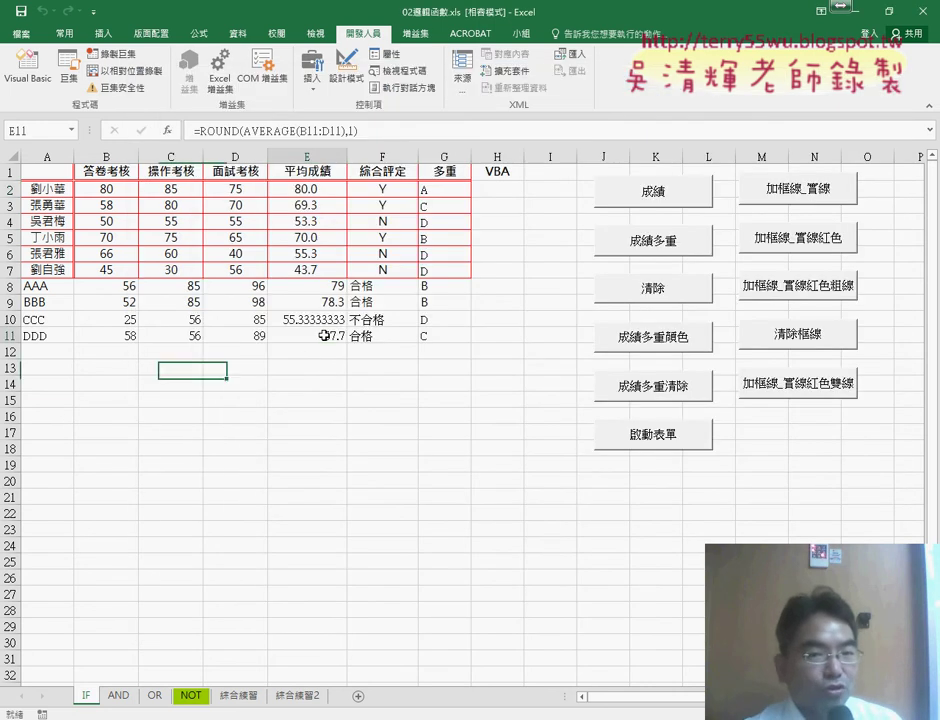
{"action": "left_click", "coordinate": [247, 131]}
{"action": "left_click_drag", "start_coordinate": [241, 131], "coordinate": [199, 131]}
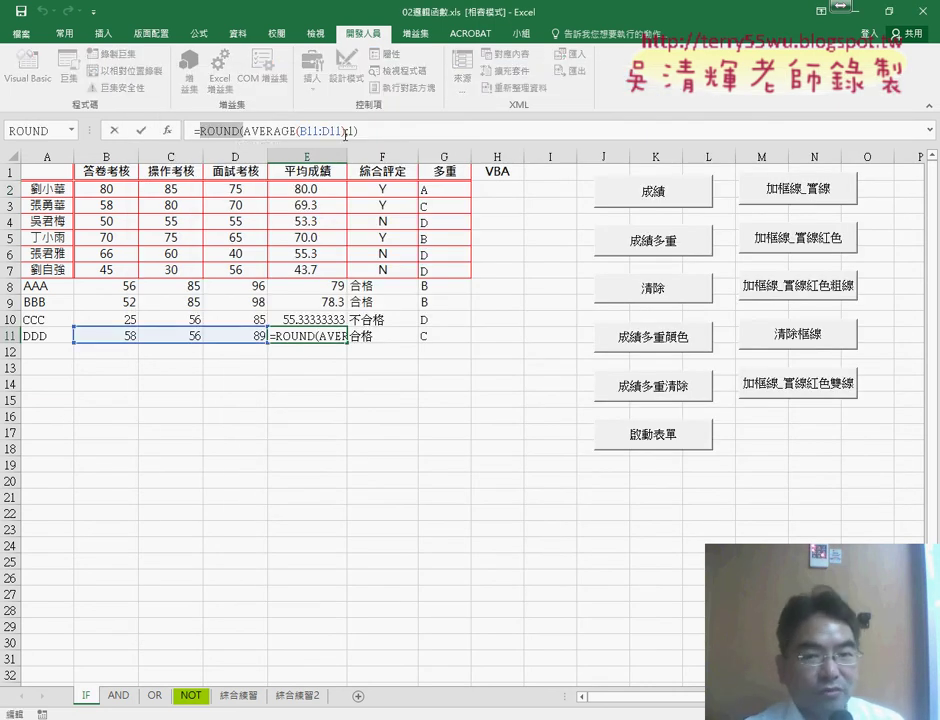
{"action": "left_click_drag", "start_coordinate": [345, 131], "coordinate": [357, 131]}
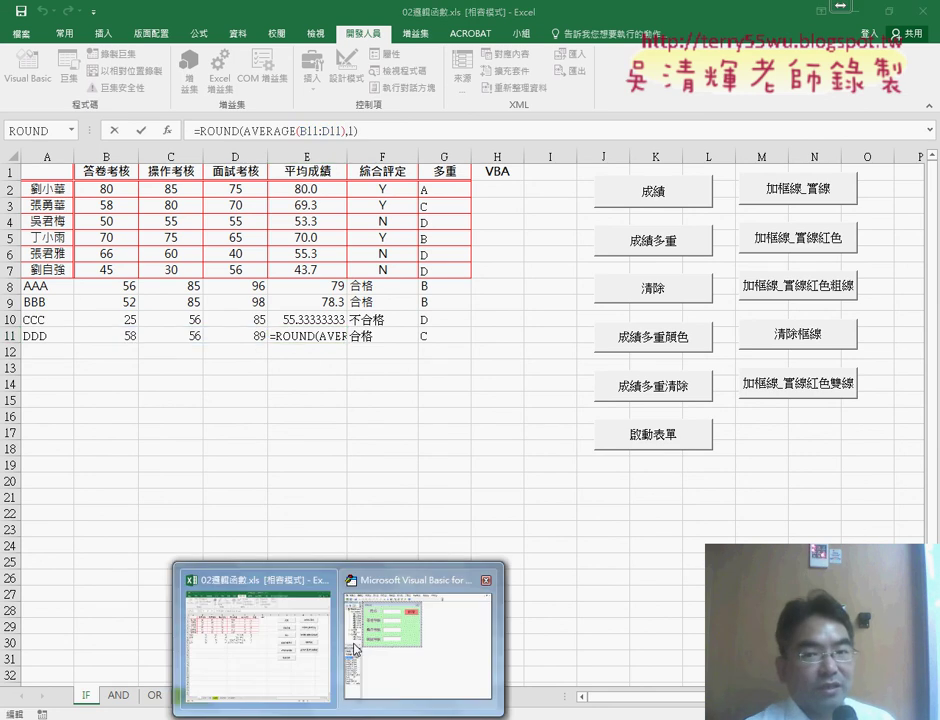
Return to the VBA editor and open the 新增 button's CommandButton1_Click code.
{"action": "left_click", "coordinate": [355, 648]}
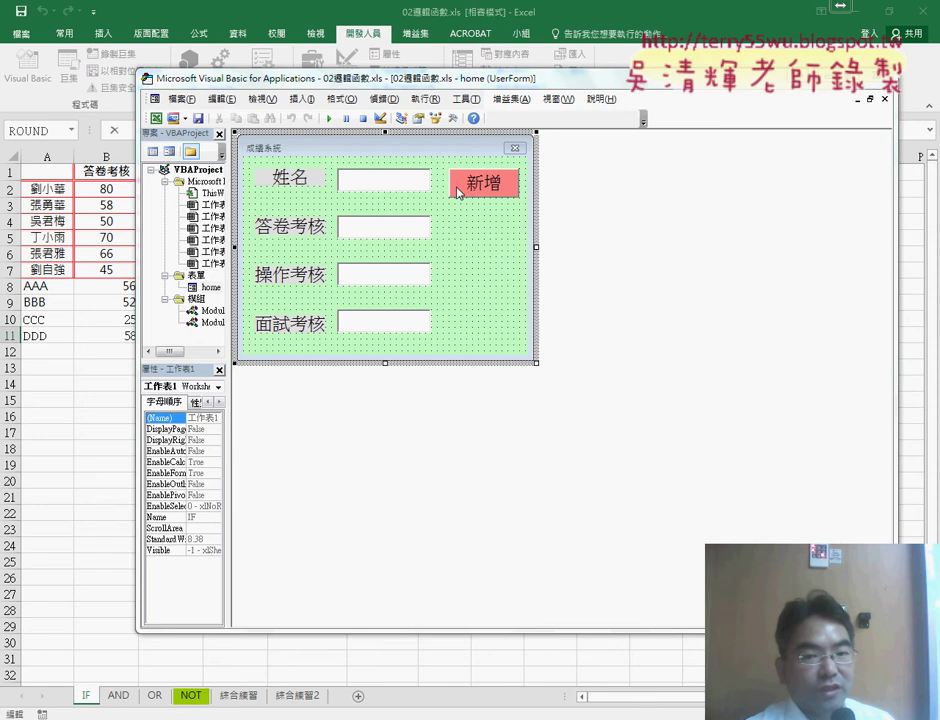
{"action": "left_click", "coordinate": [10, 336]}
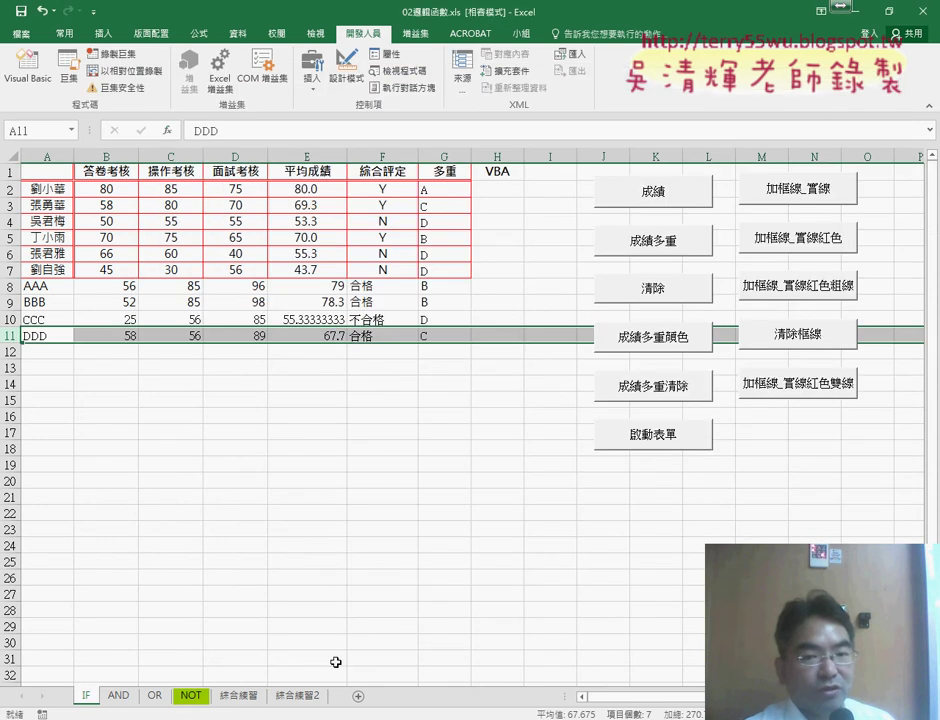
{"action": "left_click", "coordinate": [425, 630]}
{"action": "double_click", "coordinate": [483, 184]}
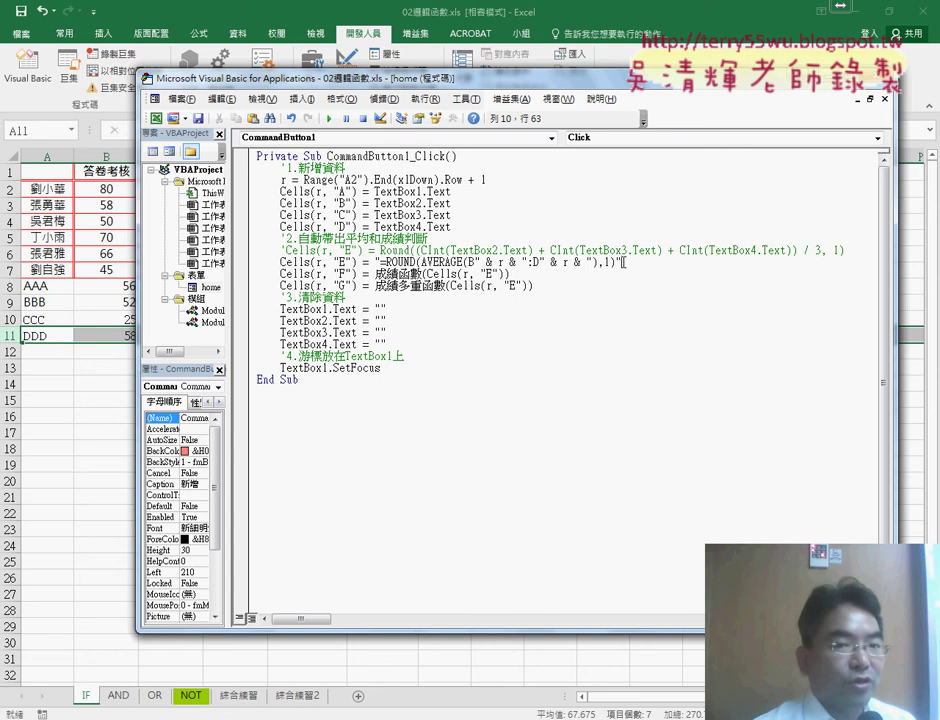
Insert blank lines directly below the CommandButton1_Click Sub header.
{"action": "left_click_drag", "start_coordinate": [620, 262], "coordinate": [376, 262]}
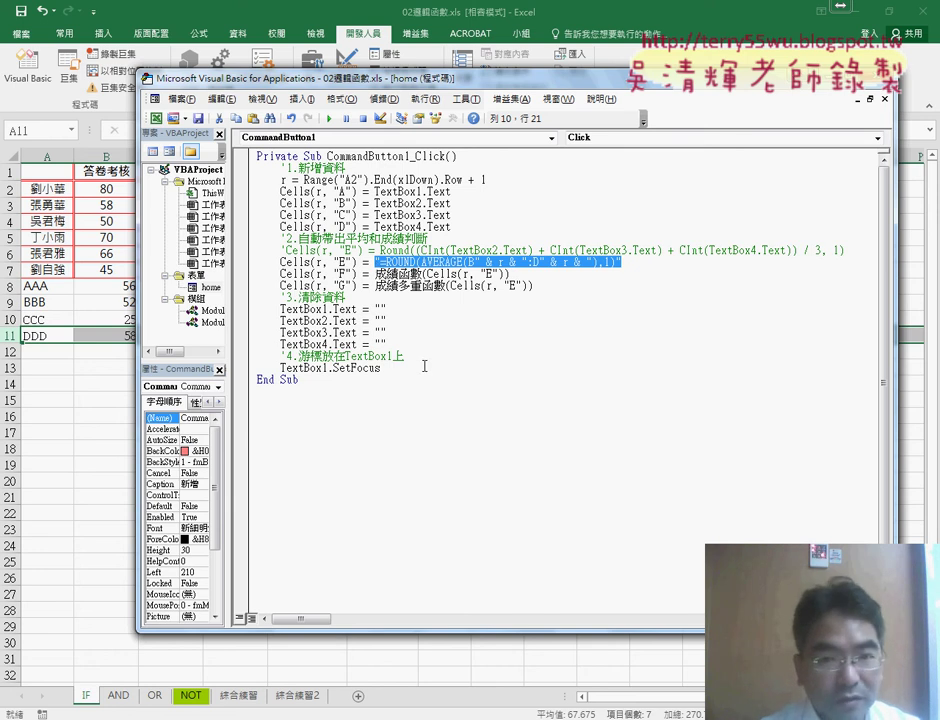
{"action": "left_click", "coordinate": [478, 163]}
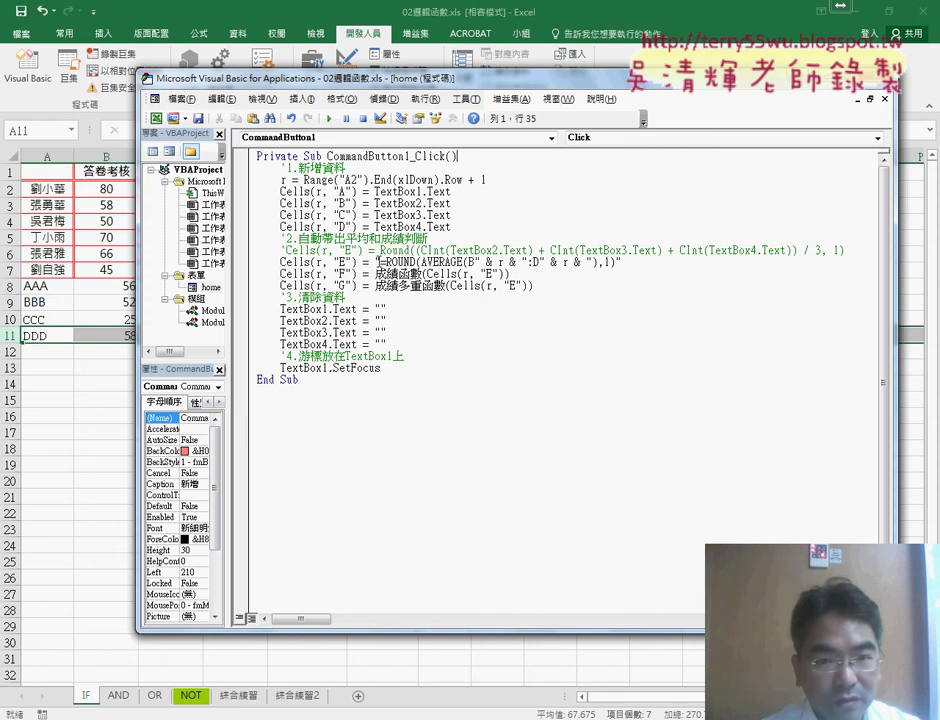
{"action": "left_click_drag", "start_coordinate": [380, 262], "coordinate": [617, 263]}
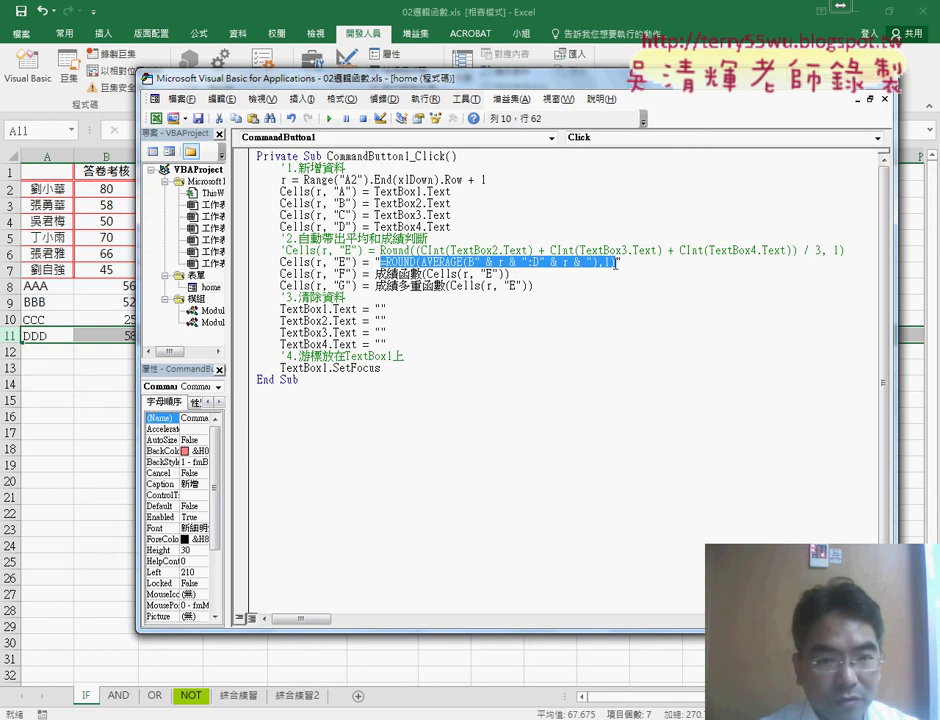
{"action": "left_click", "coordinate": [467, 153]}
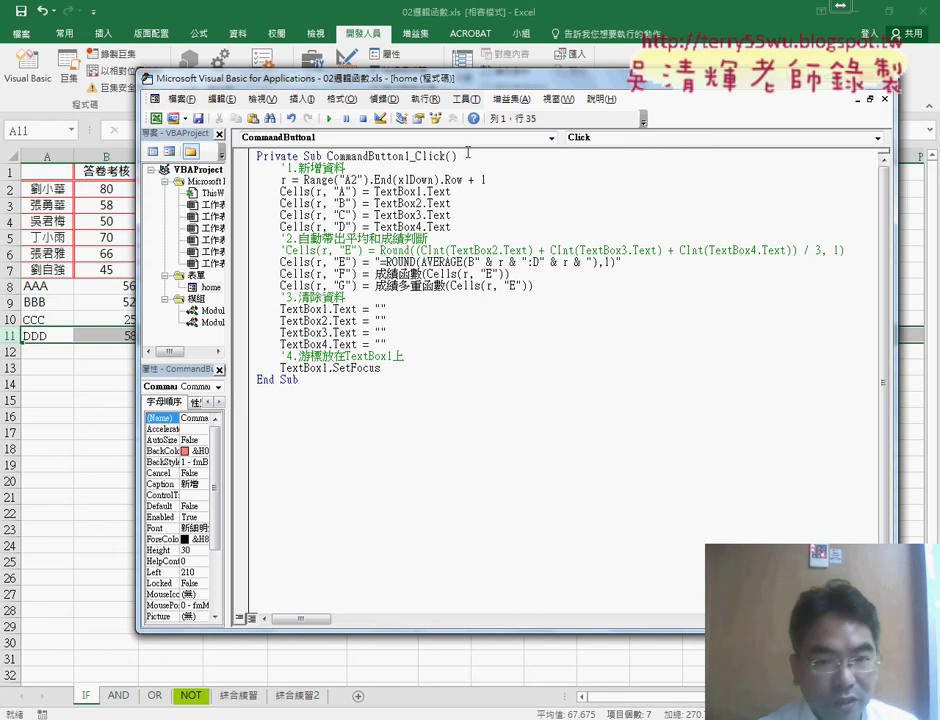
{"action": "key", "text": "Return"}
{"action": "key", "text": "Return"}
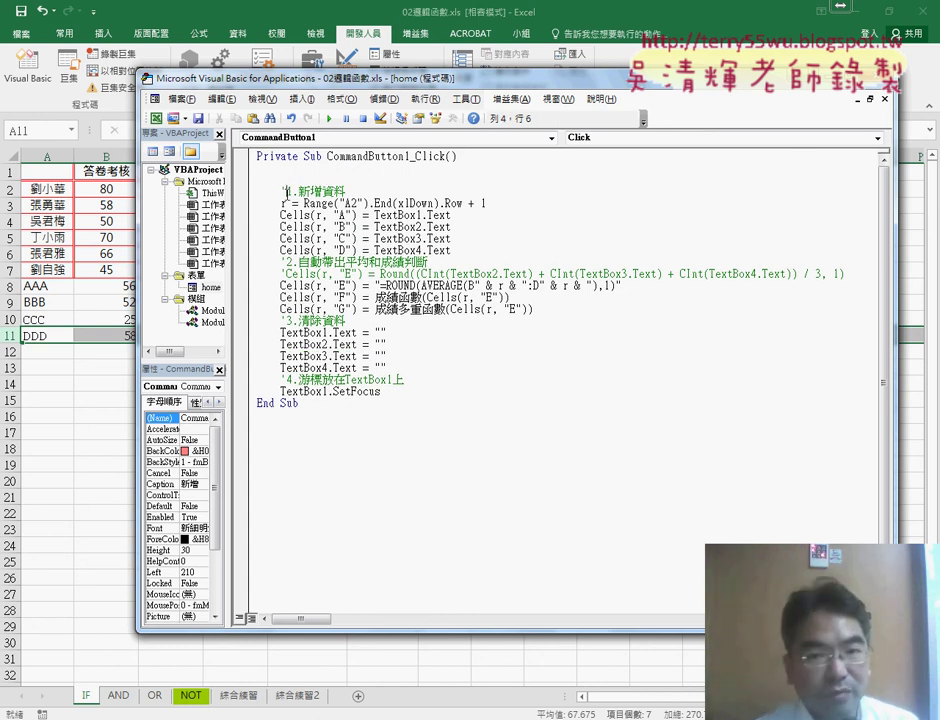
{"action": "left_click", "coordinate": [268, 168]}
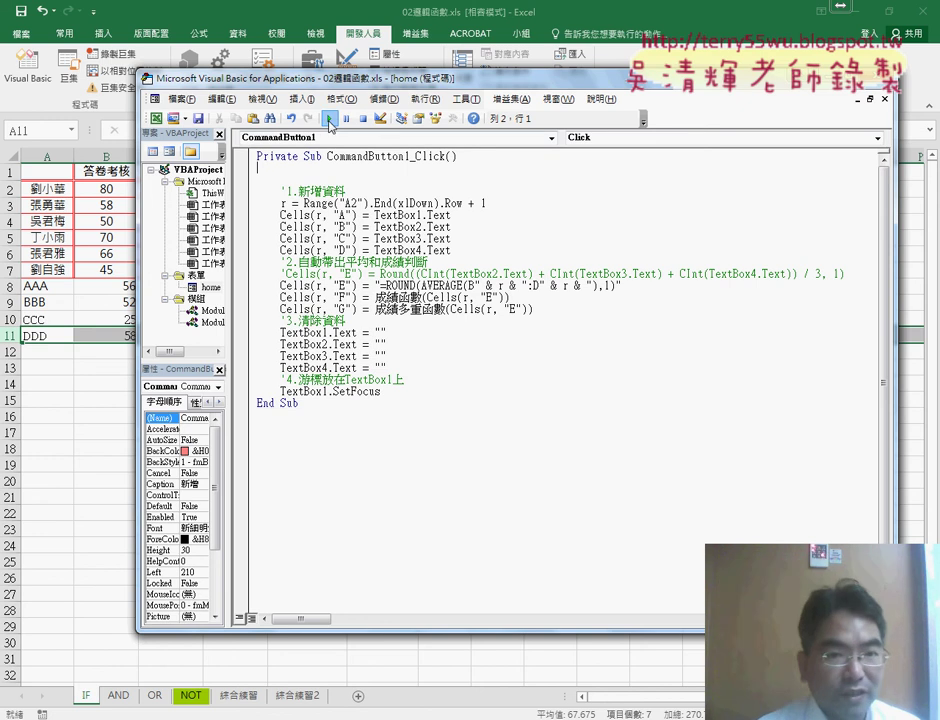
Run the form, submit it with empty fields, debug the type-mismatch error 13, then reset.
{"action": "left_click", "coordinate": [329, 120]}
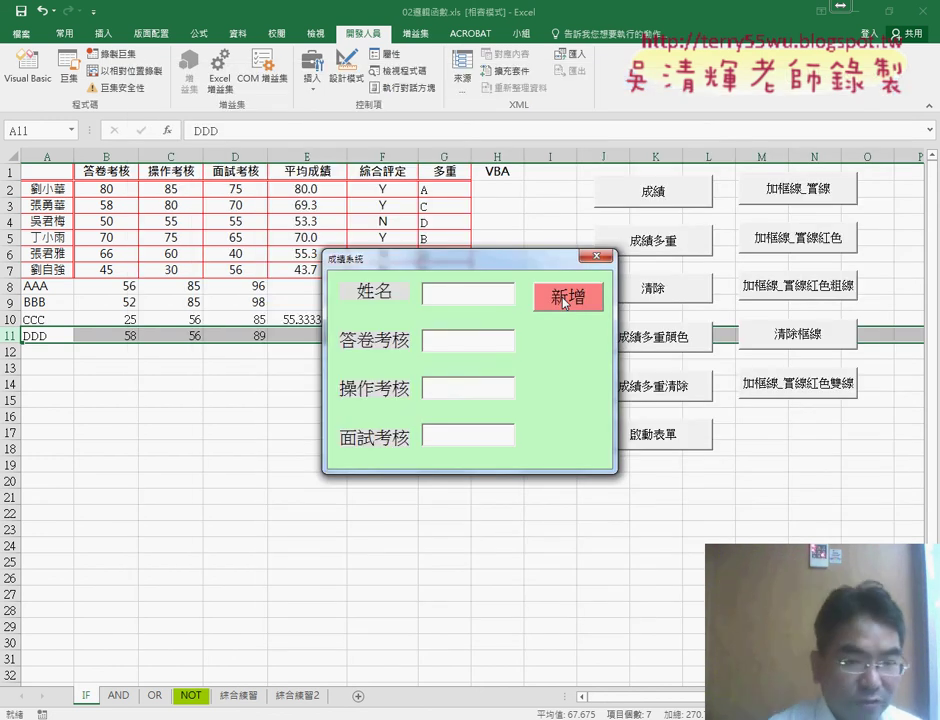
{"action": "left_click", "coordinate": [472, 300]}
{"action": "key", "text": "Tab"}
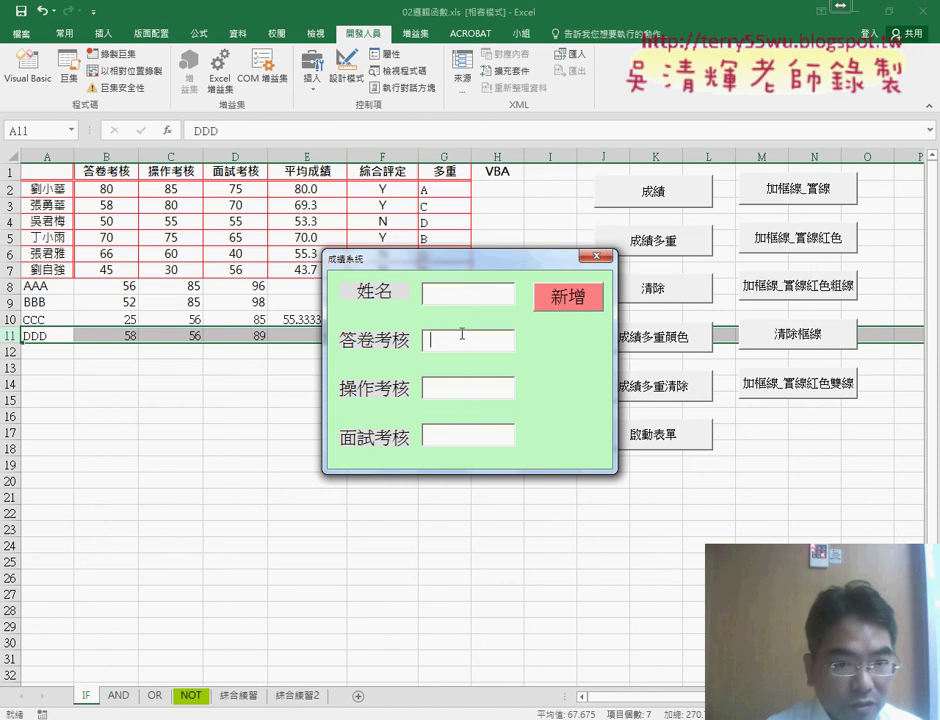
{"action": "key", "text": "Tab"}
{"action": "key", "text": "Tab"}
{"action": "key", "text": "Return"}
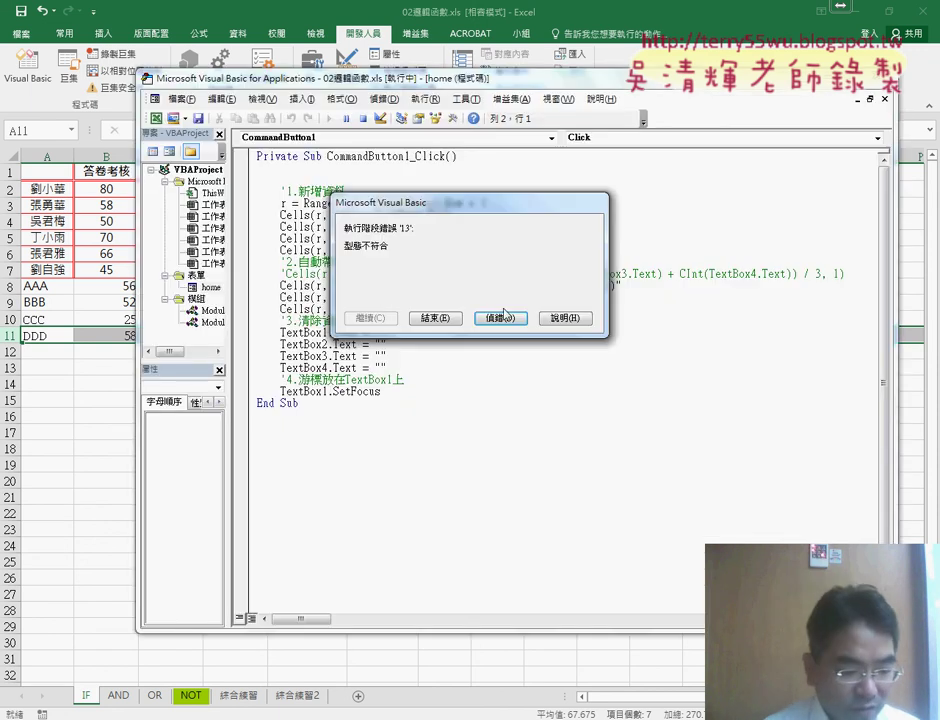
{"action": "left_click", "coordinate": [460, 320]}
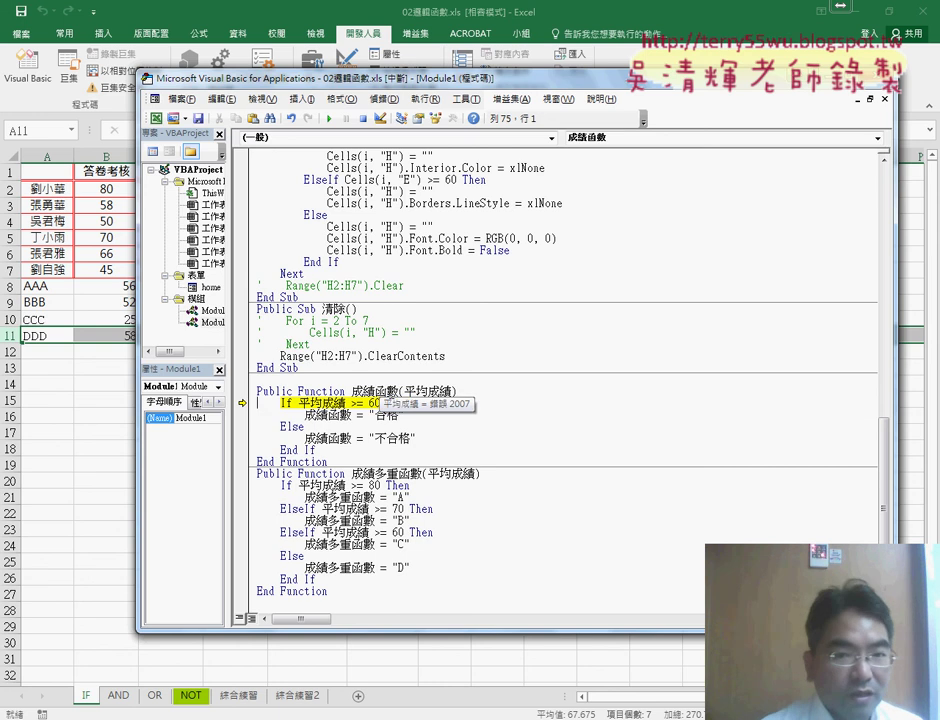
{"action": "mouse_move", "coordinate": [331, 402]}
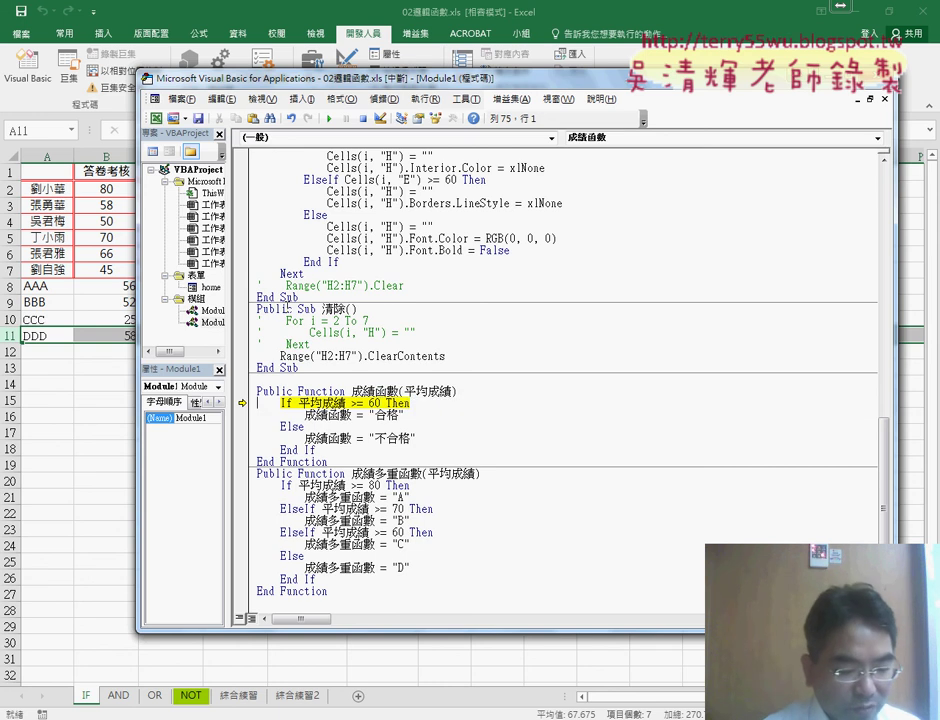
{"action": "left_click", "coordinate": [368, 122]}
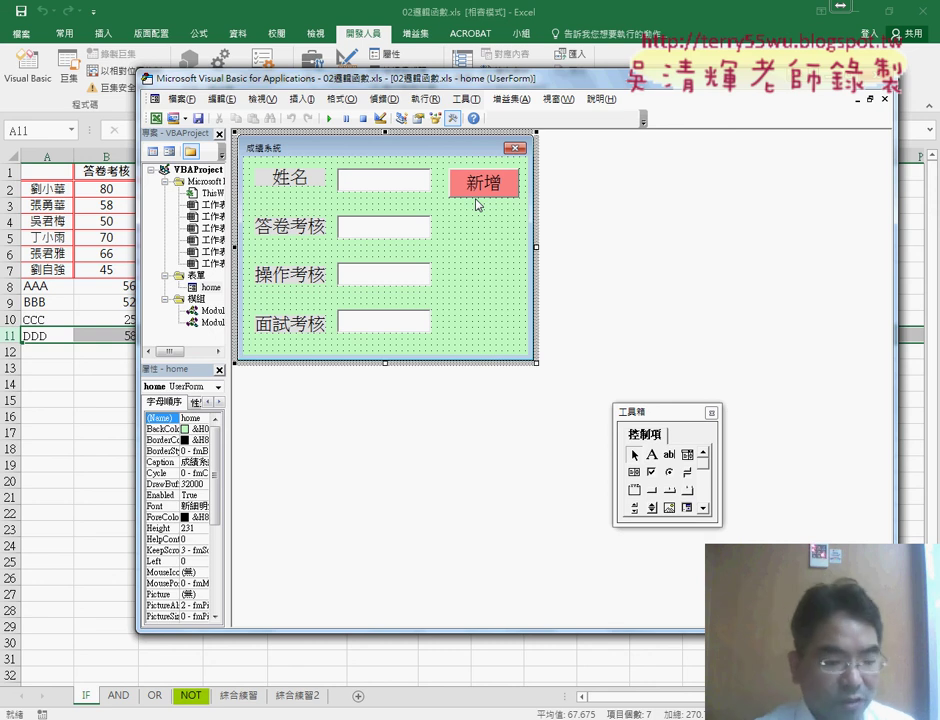
Identify the four form input boxes and reopen the 新增 button's click code.
{"action": "left_click", "coordinate": [425, 180]}
{"action": "left_click", "coordinate": [394, 230]}
{"action": "left_click", "coordinate": [390, 274]}
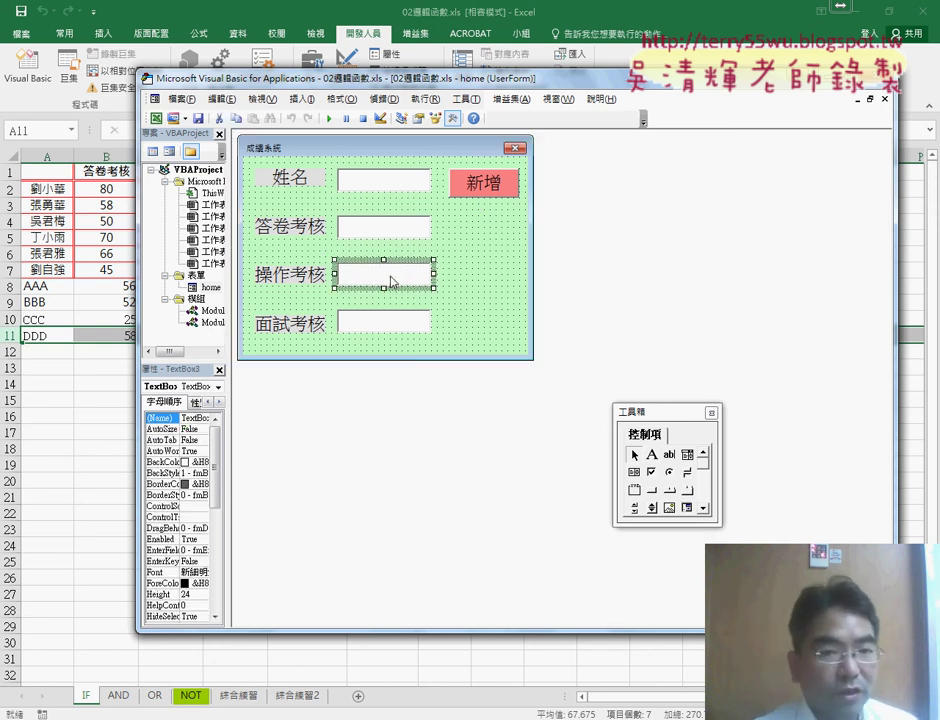
{"action": "left_click", "coordinate": [390, 325]}
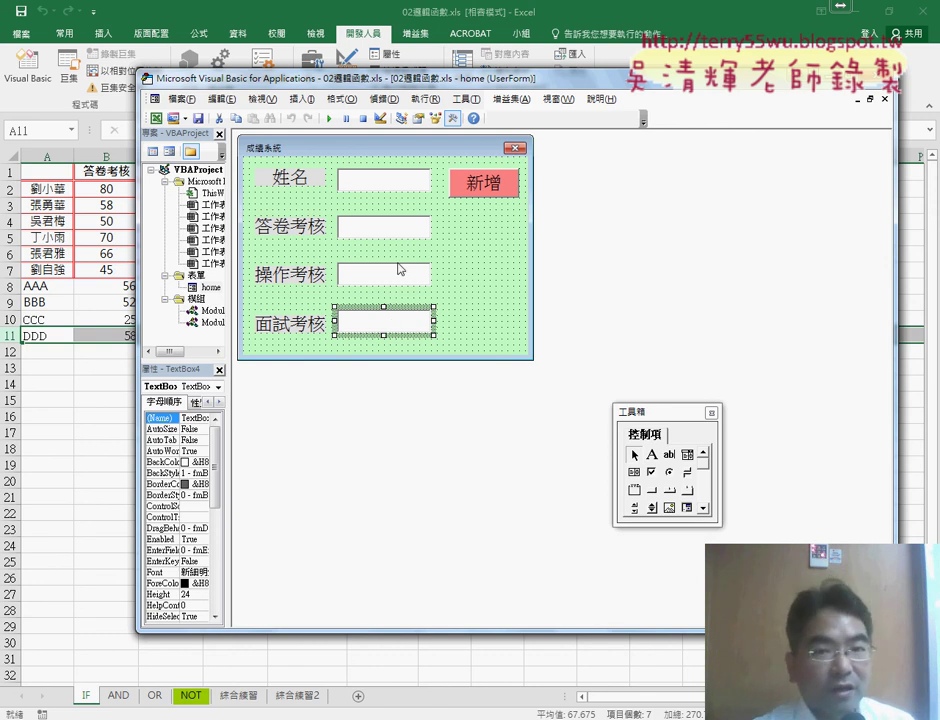
{"action": "double_click", "coordinate": [470, 180]}
{"action": "type", "text": "if"}
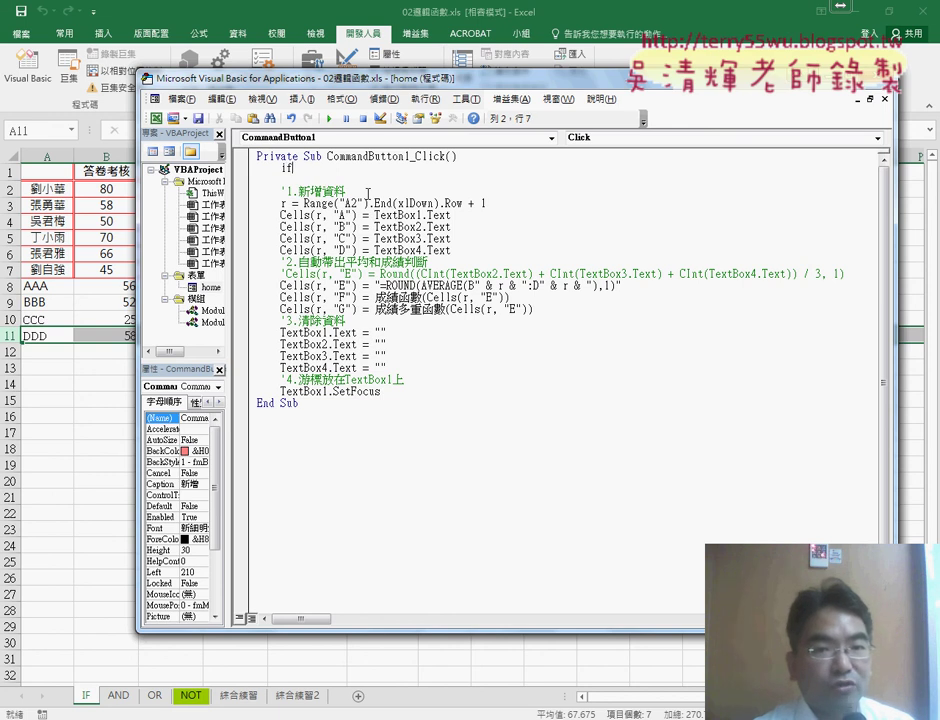
Write an If TextBox1.Text = "" Then … End If block at the procedure's start.
{"action": "type", "text": " textbox"}
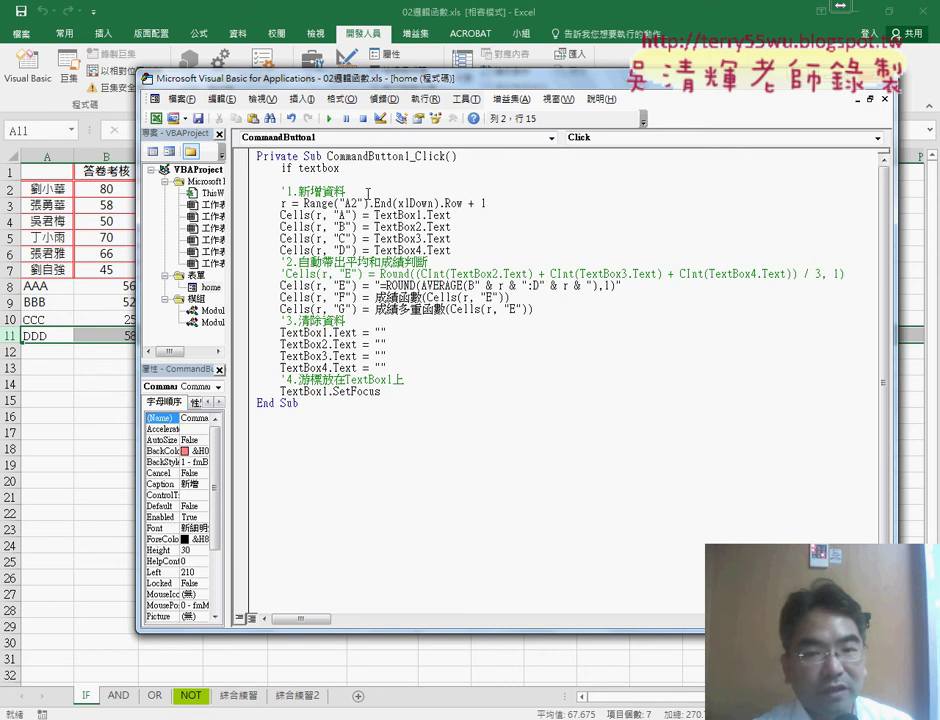
{"action": "type", "text": "1.text"}
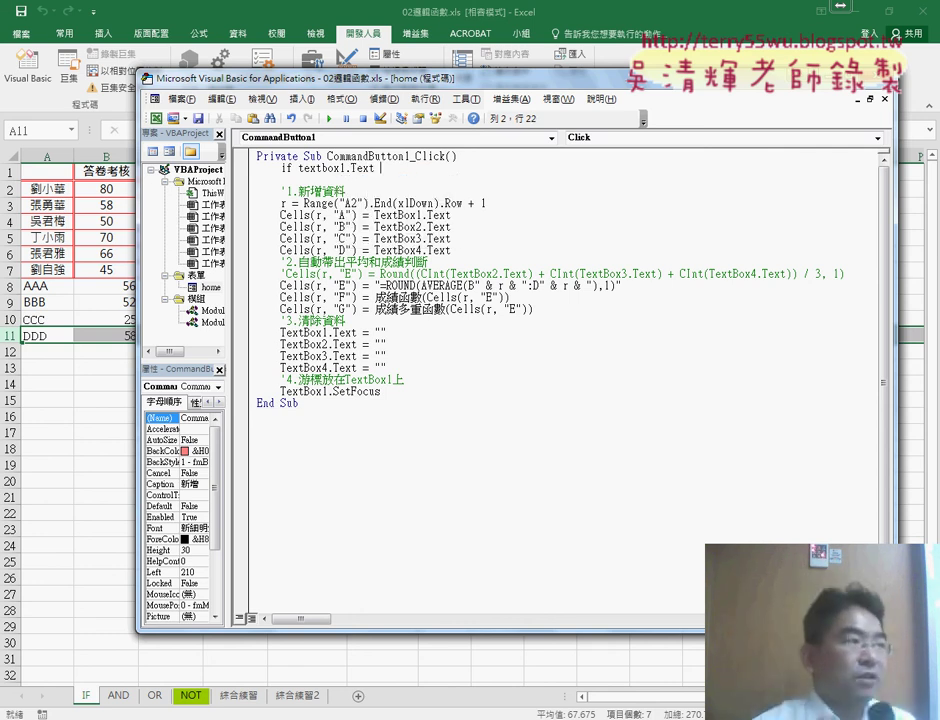
{"action": "type", "text": " =\"\""}
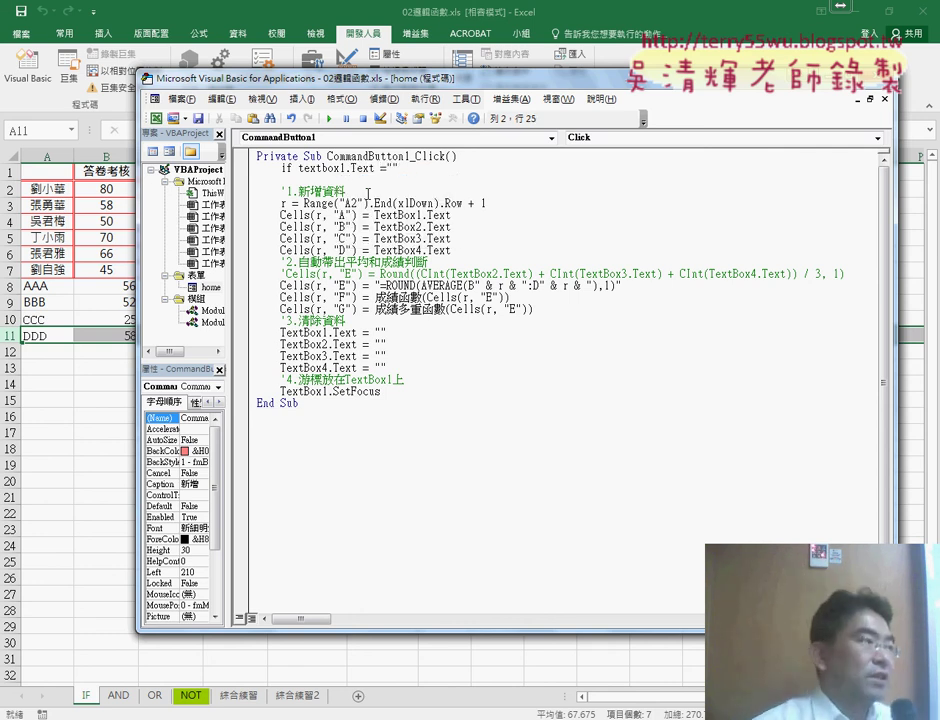
{"action": "type", "text": " the"}
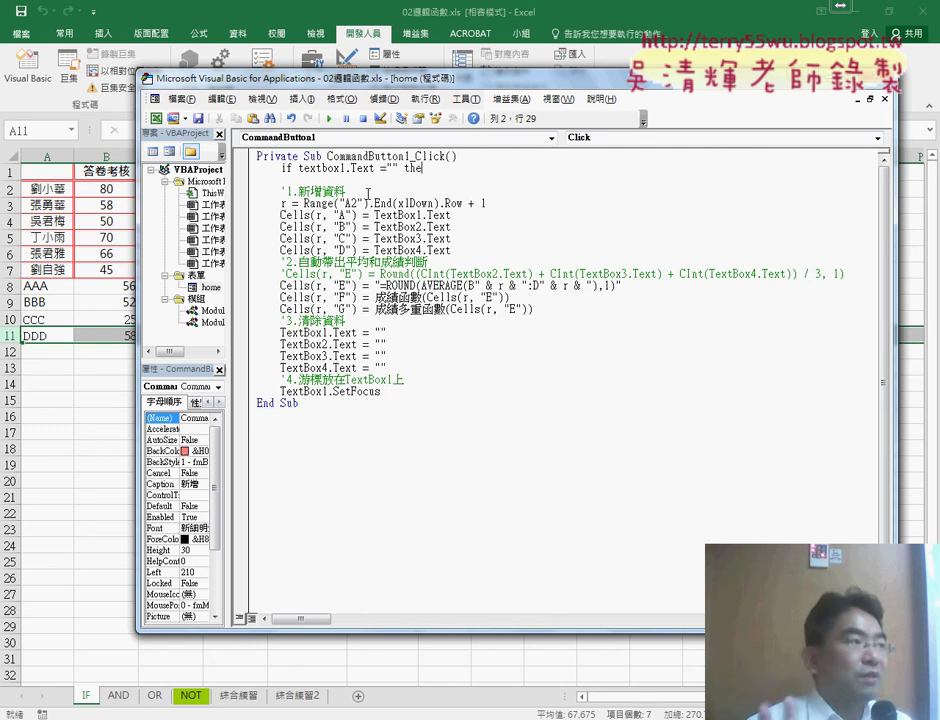
{"action": "type", "text": "n"}
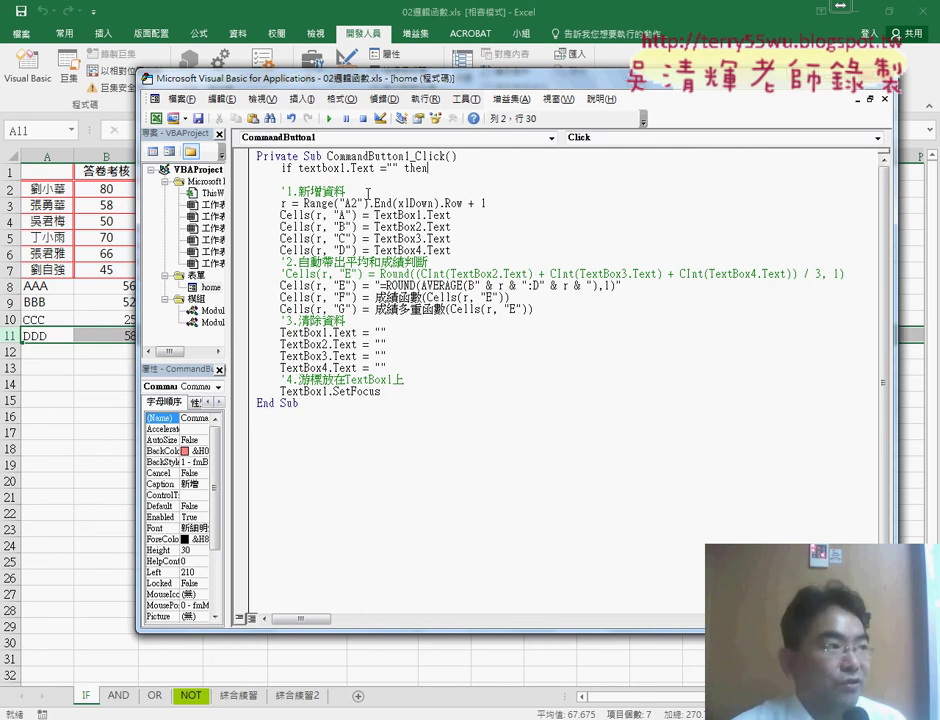
{"action": "key", "text": "Return"}
{"action": "key", "text": "Return"}
{"action": "type", "text": "e"}
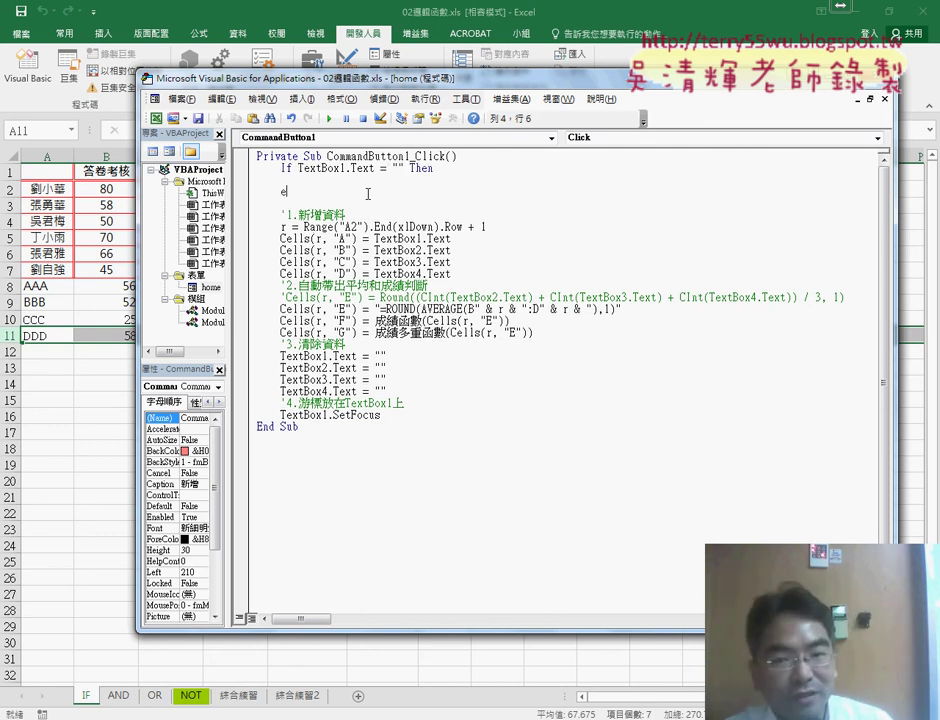
{"action": "type", "text": "nd if"}
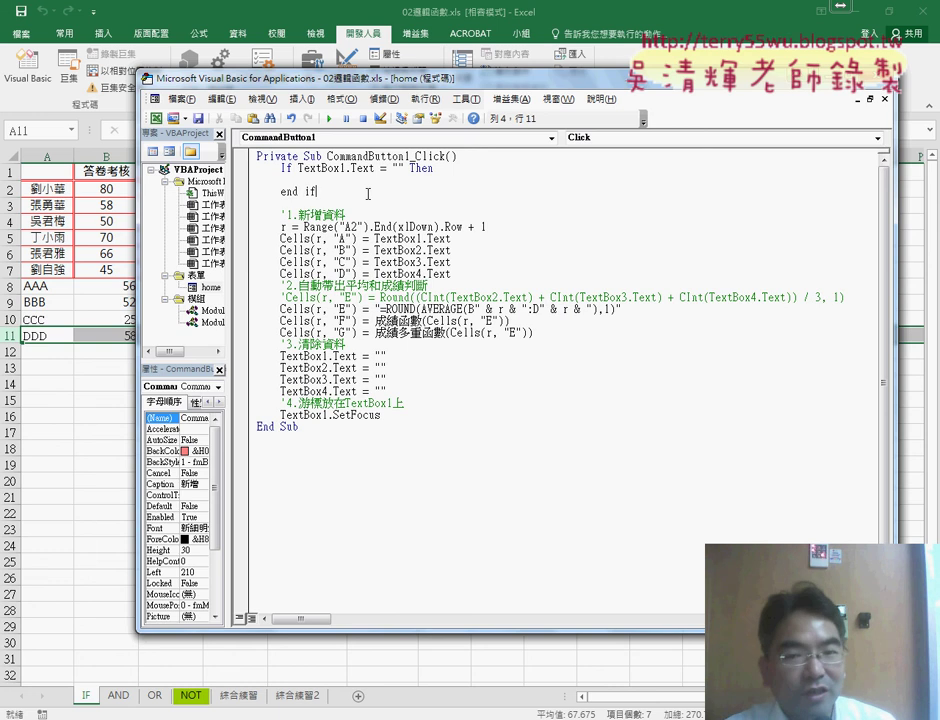
{"action": "key", "text": "Up"}
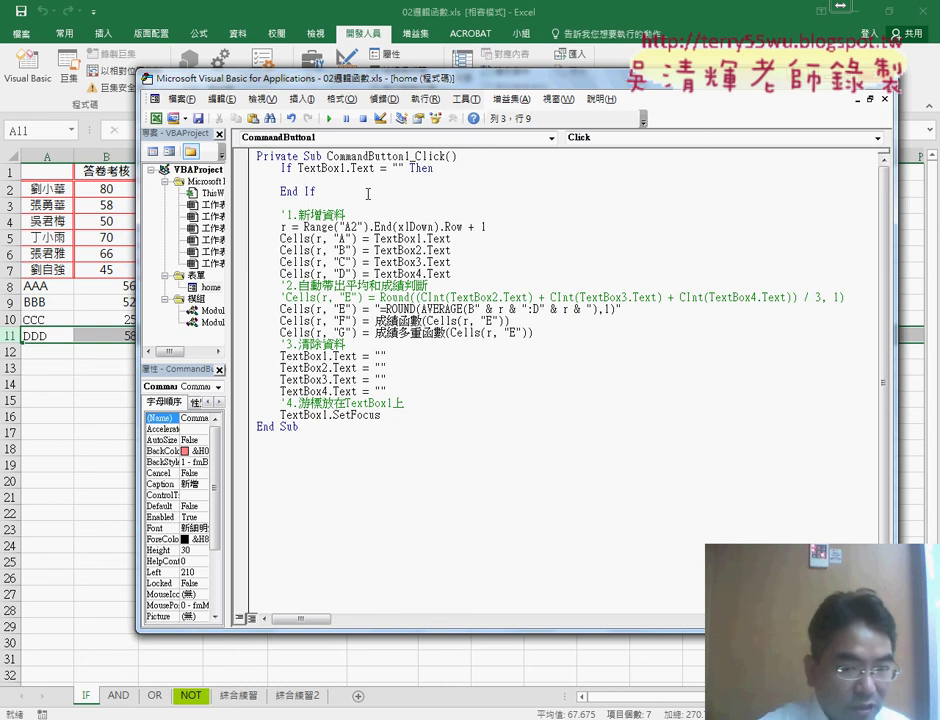
Inside the If, add msgbox "請輸入姓名" with the vbCritical style.
{"action": "type", "text": "m"}
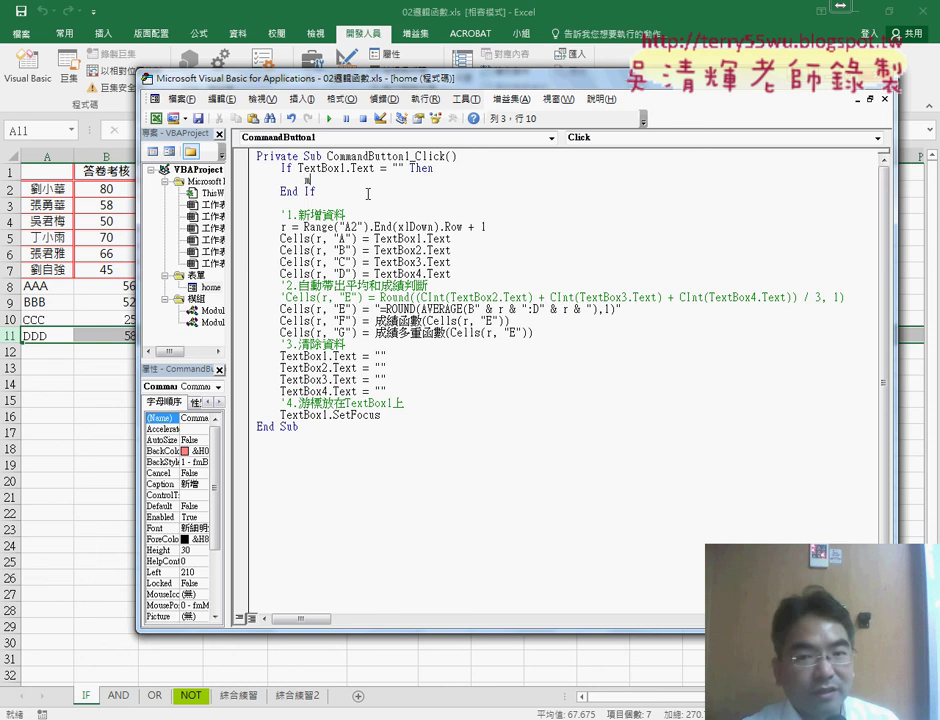
{"action": "type", "text": "sgbox"}
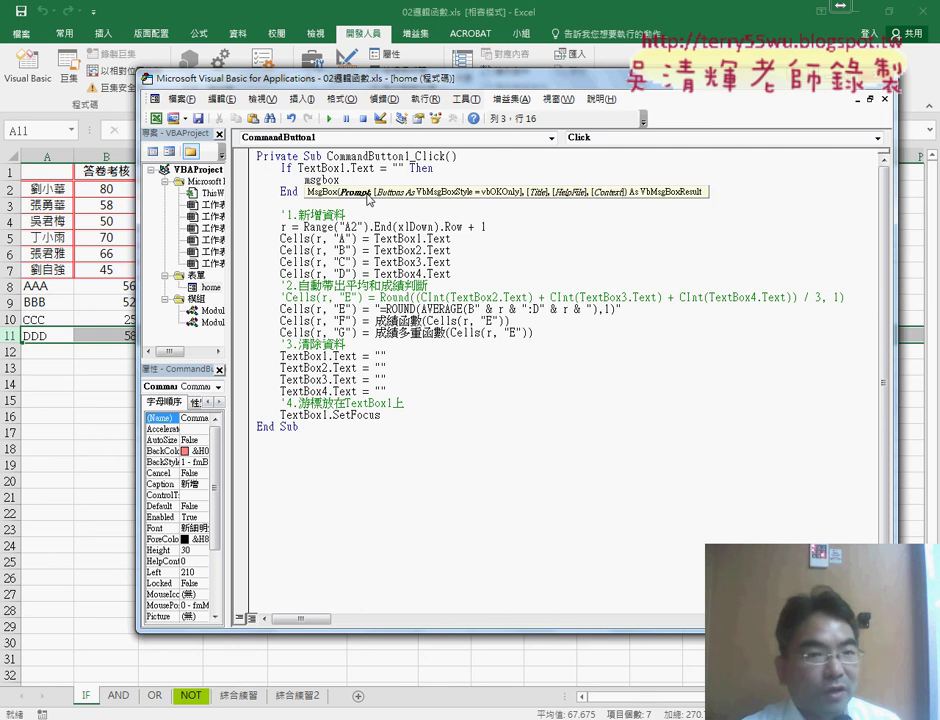
{"action": "key", "text": "BackSpace"}
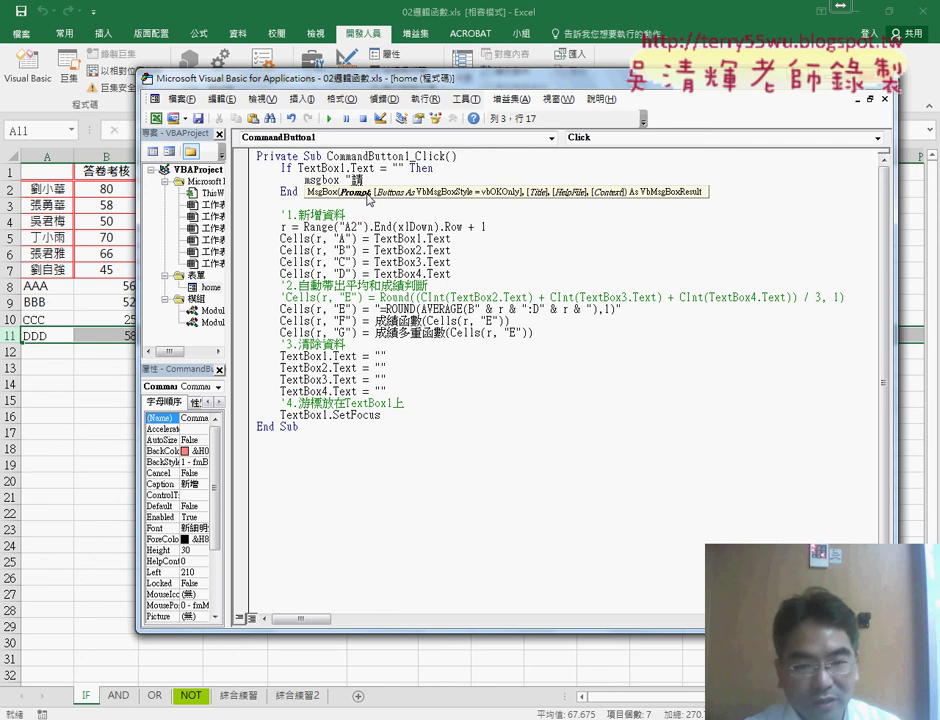
{"action": "type", "text": "請輸入姓"}
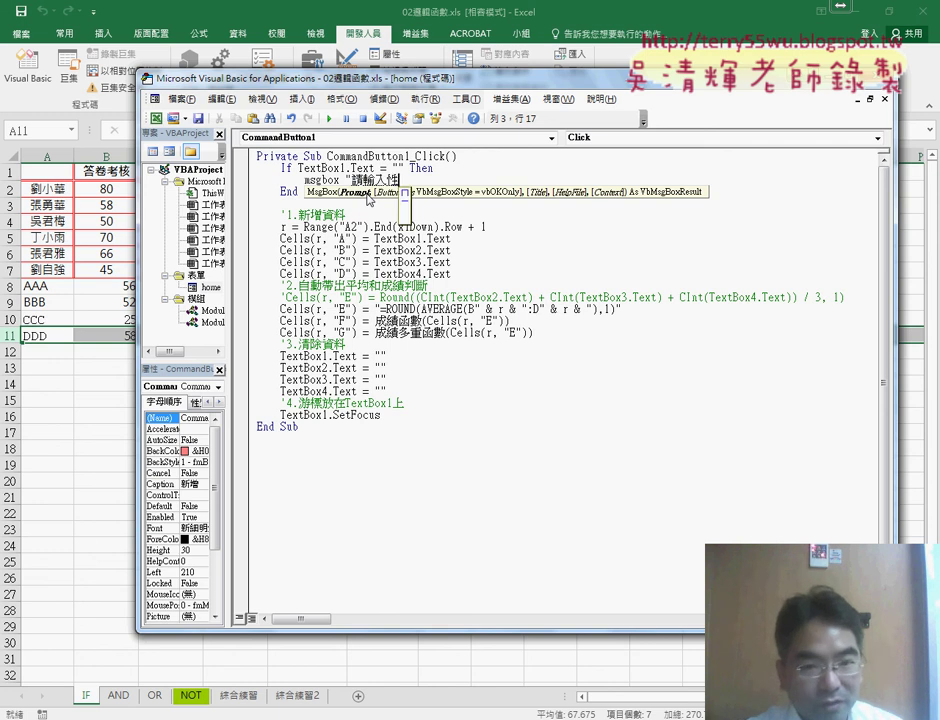
{"action": "type", "text": "名"}
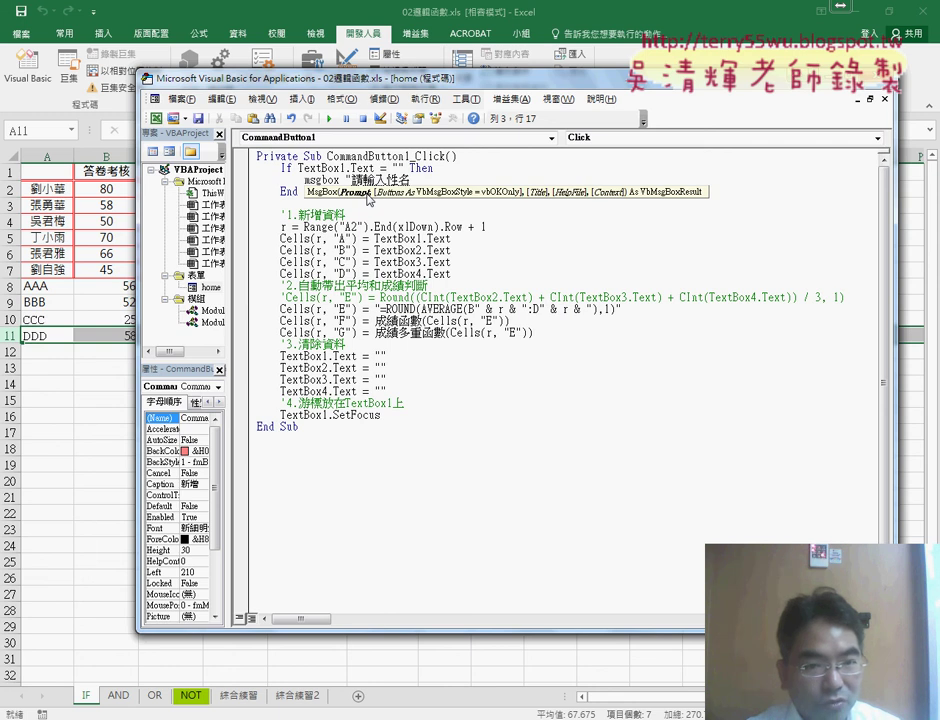
{"action": "key", "text": "Down"}
{"action": "key", "text": "Return"}
{"action": "type", "text": "\""}
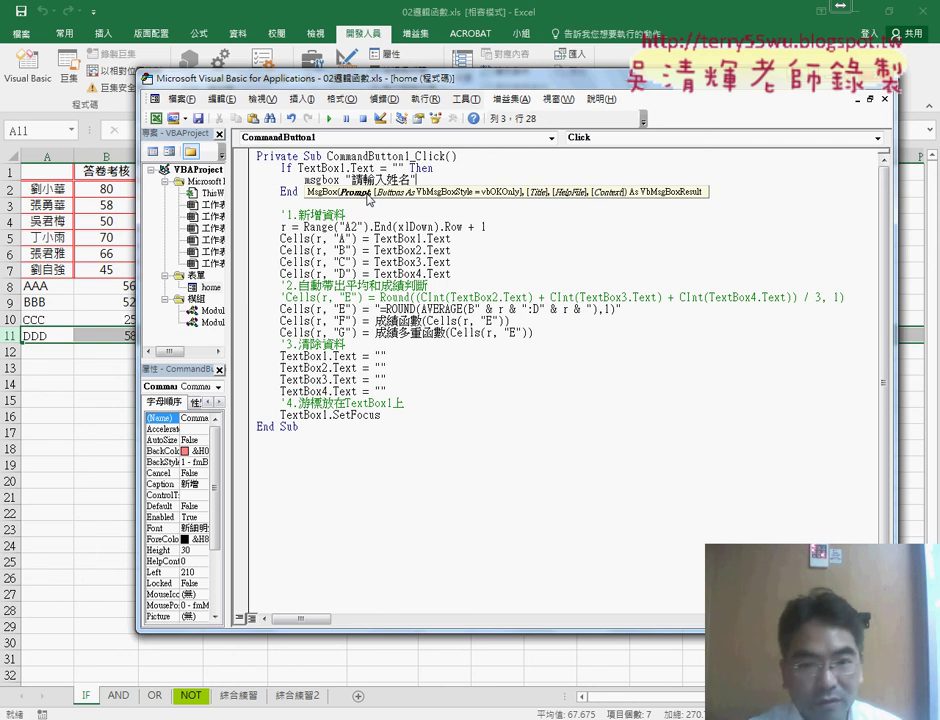
{"action": "type", "text": ","}
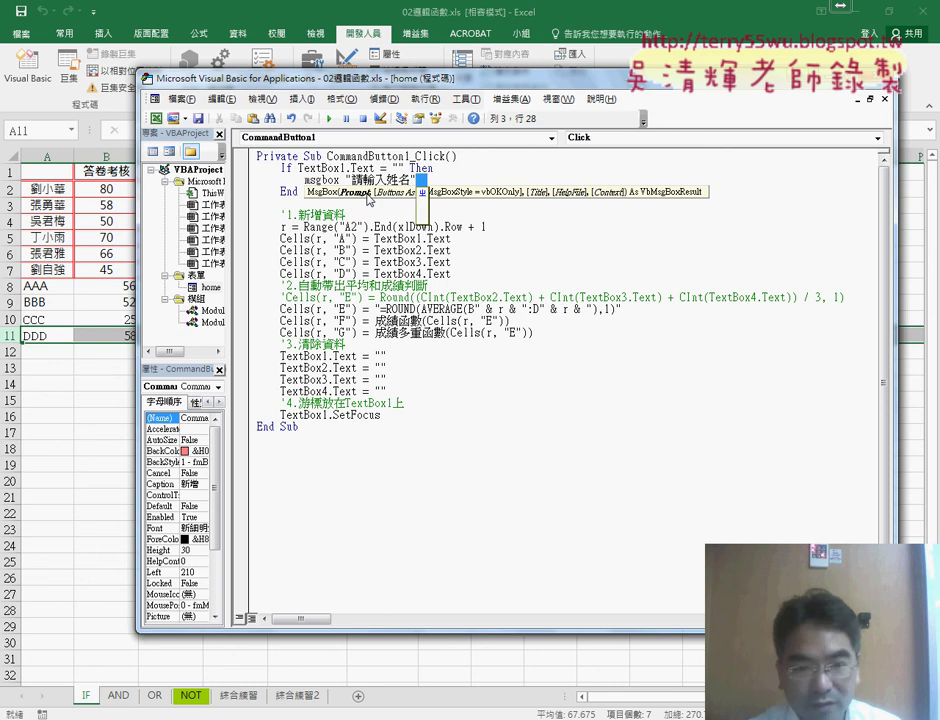
{"action": "key", "text": "Return"}
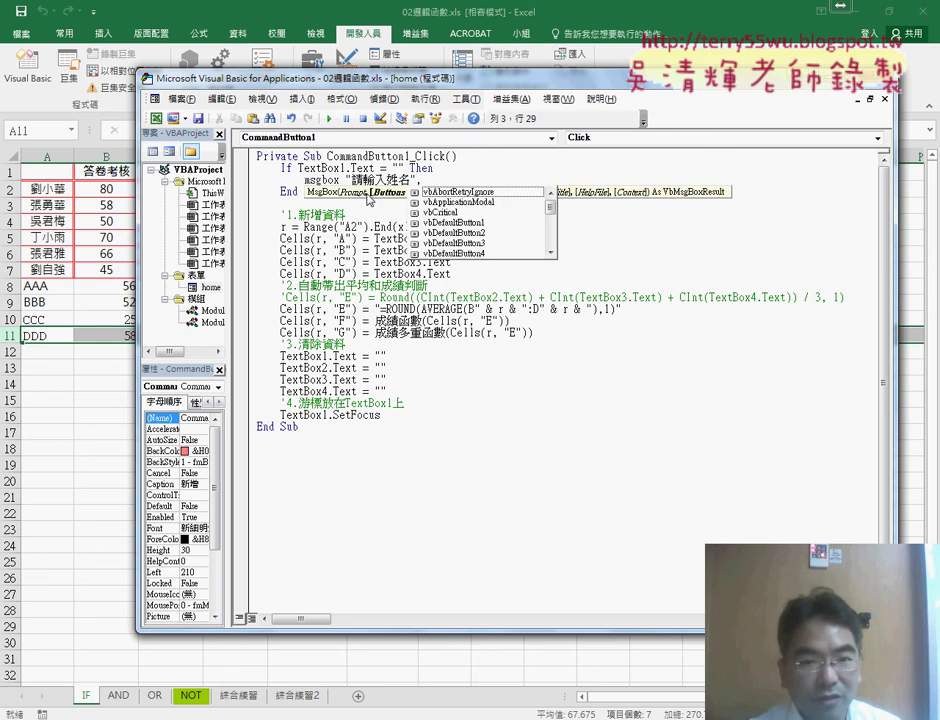
{"action": "key", "text": "Down"}
{"action": "key", "text": "Down"}
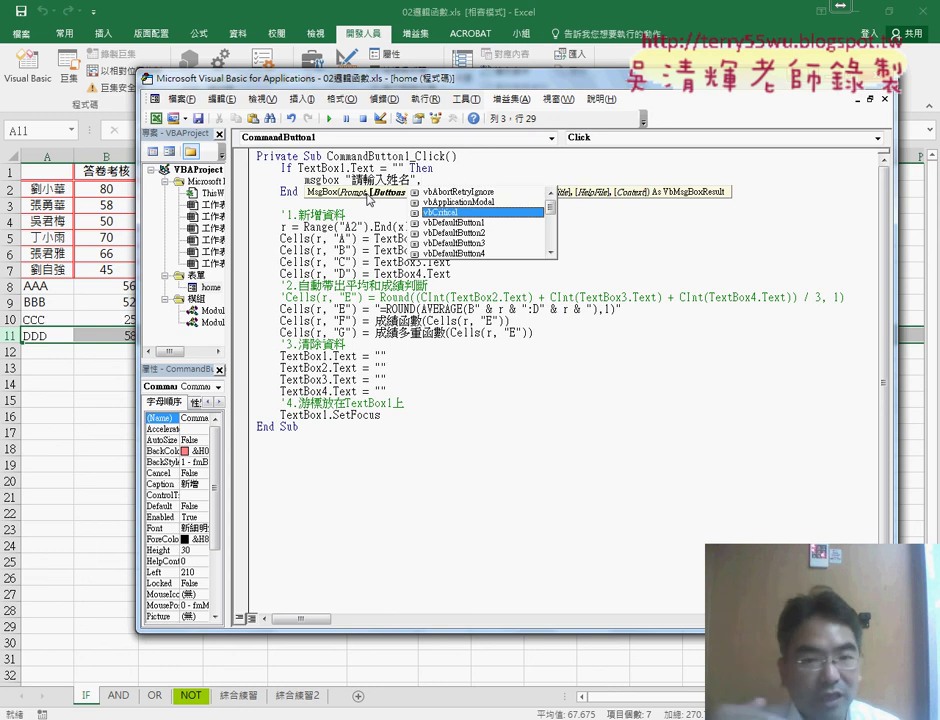
{"action": "key", "text": "space"}
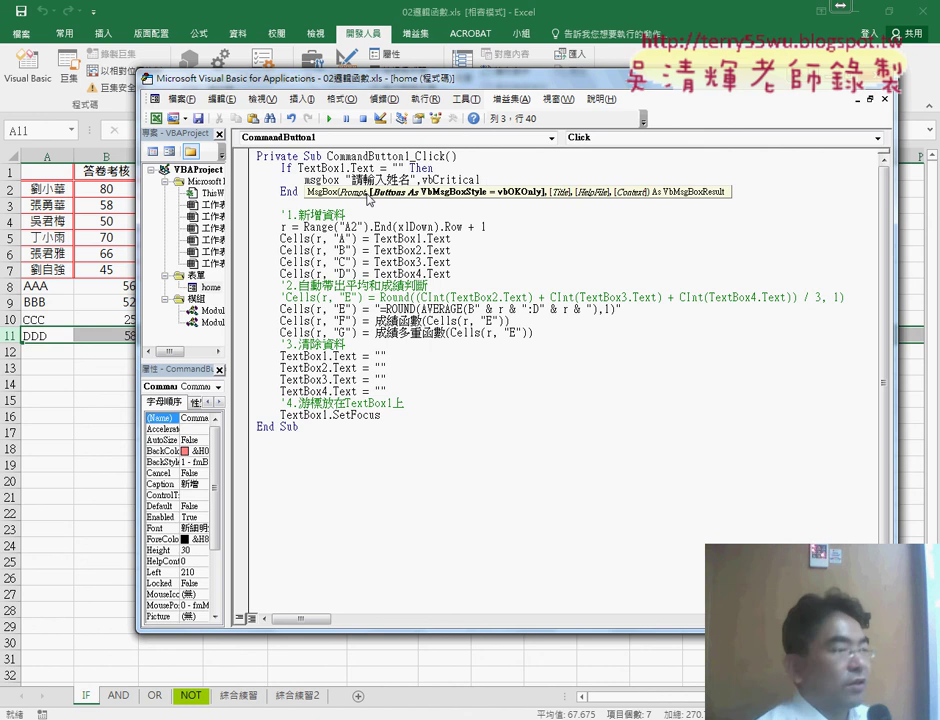
Add TextBox1.SetFocus and Exit Sub after the 請輸入姓名 warning.
{"action": "key", "text": "Return"}
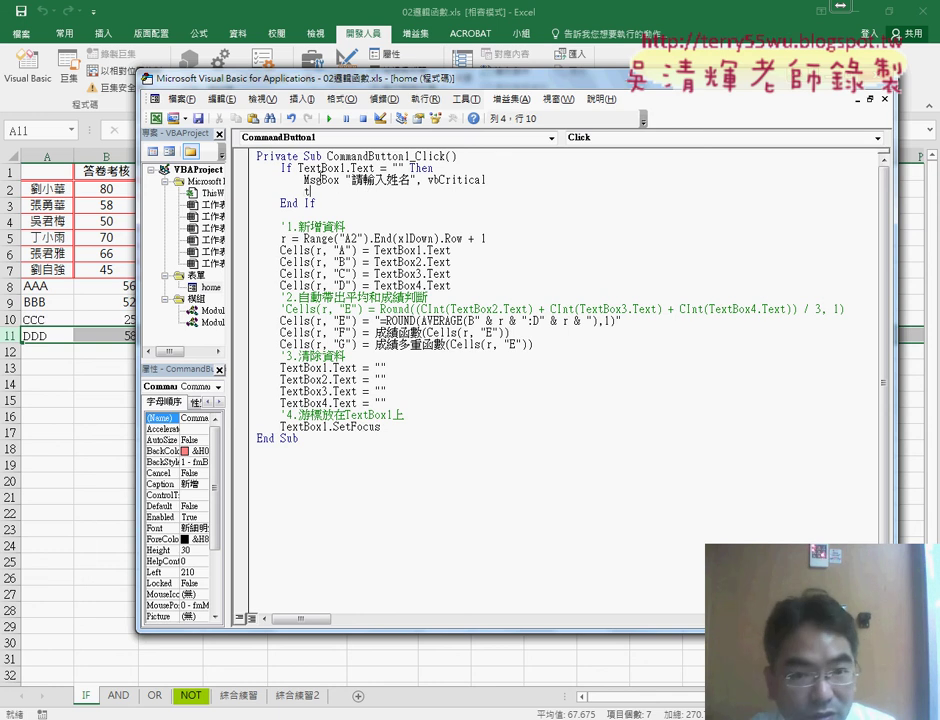
{"action": "type", "text": "textbox1"}
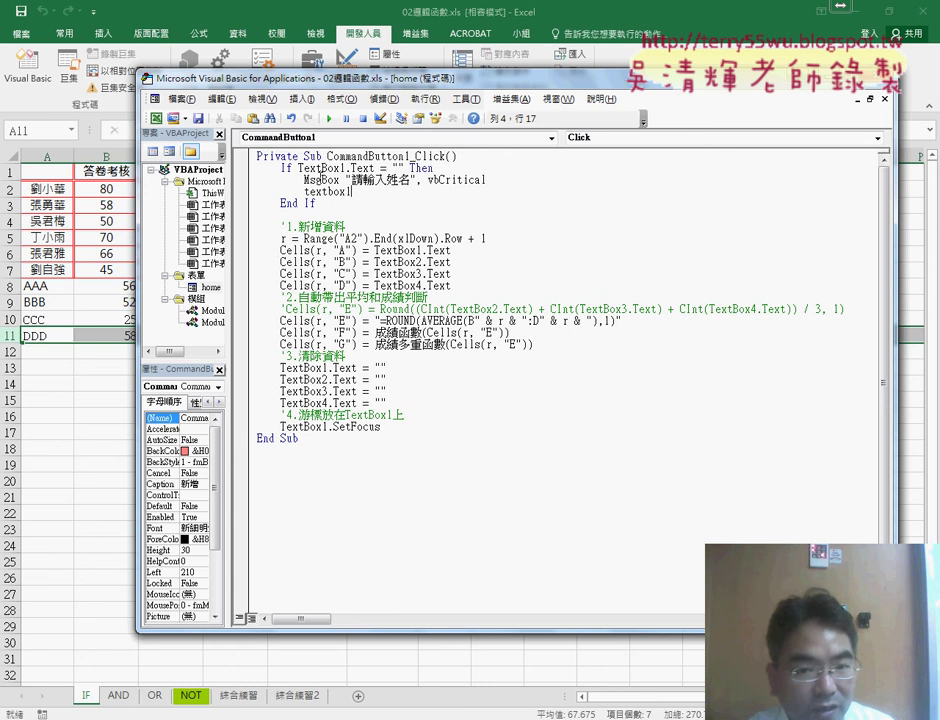
{"action": "type", "text": "."}
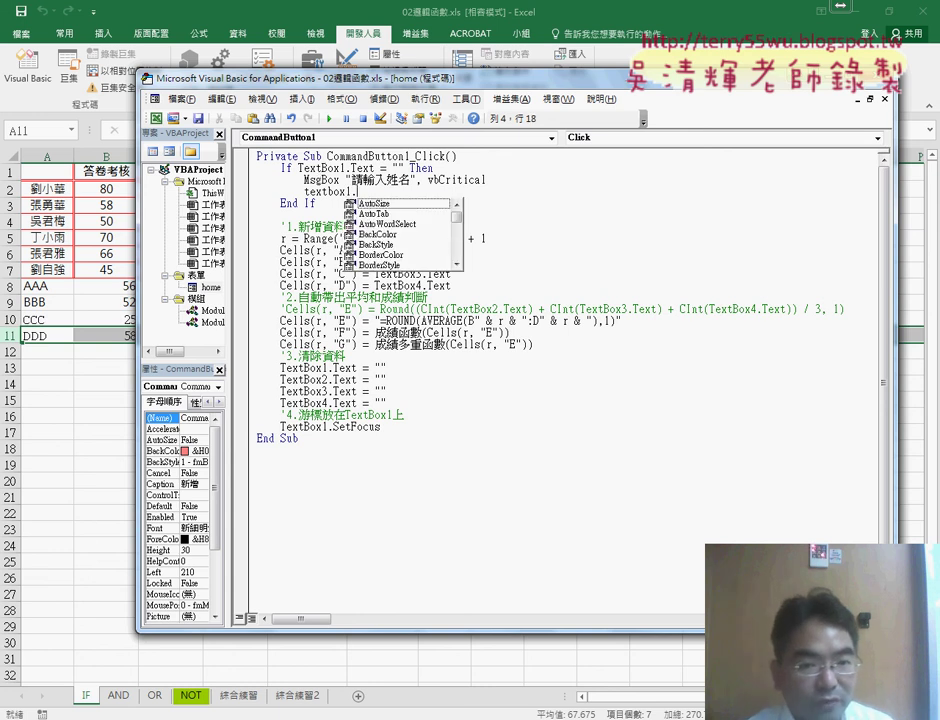
{"action": "type", "text": "set"}
{"action": "key", "text": "Tab"}
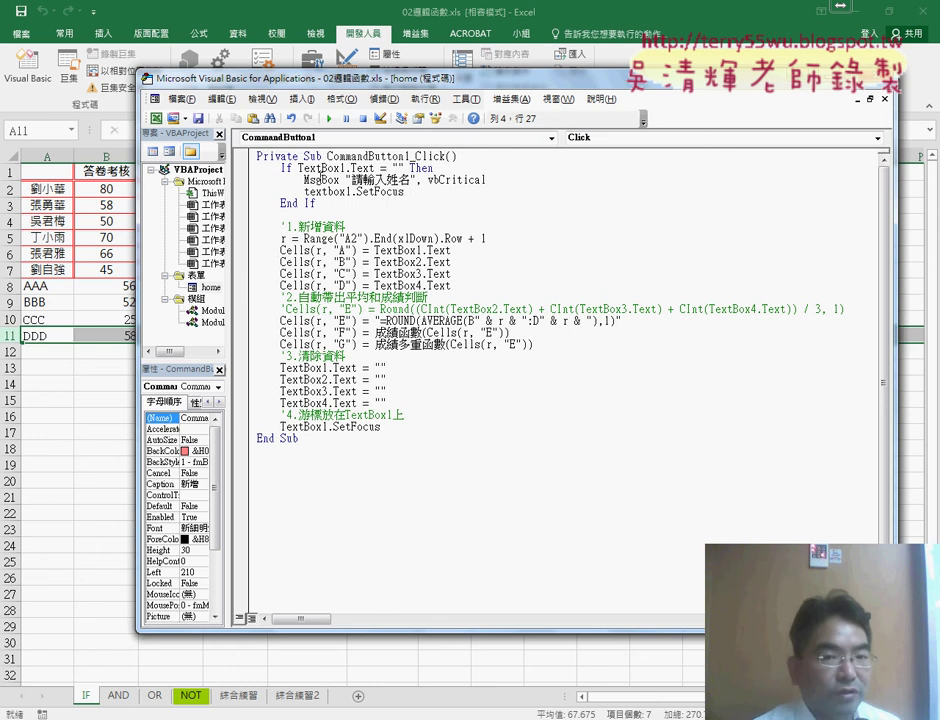
{"action": "key", "text": "Return"}
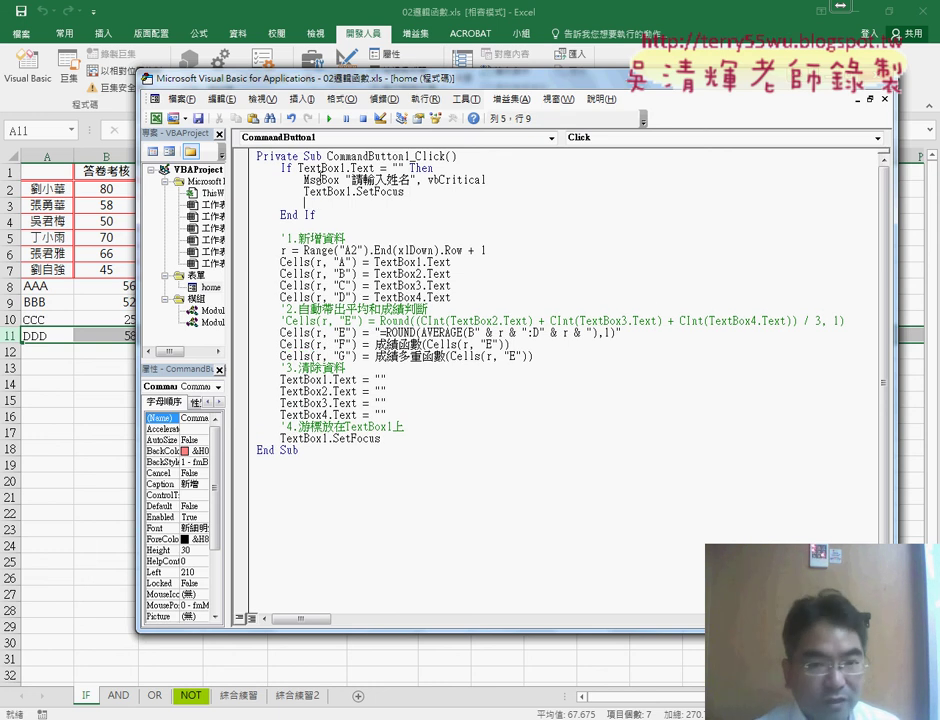
{"action": "type", "text": "exit "}
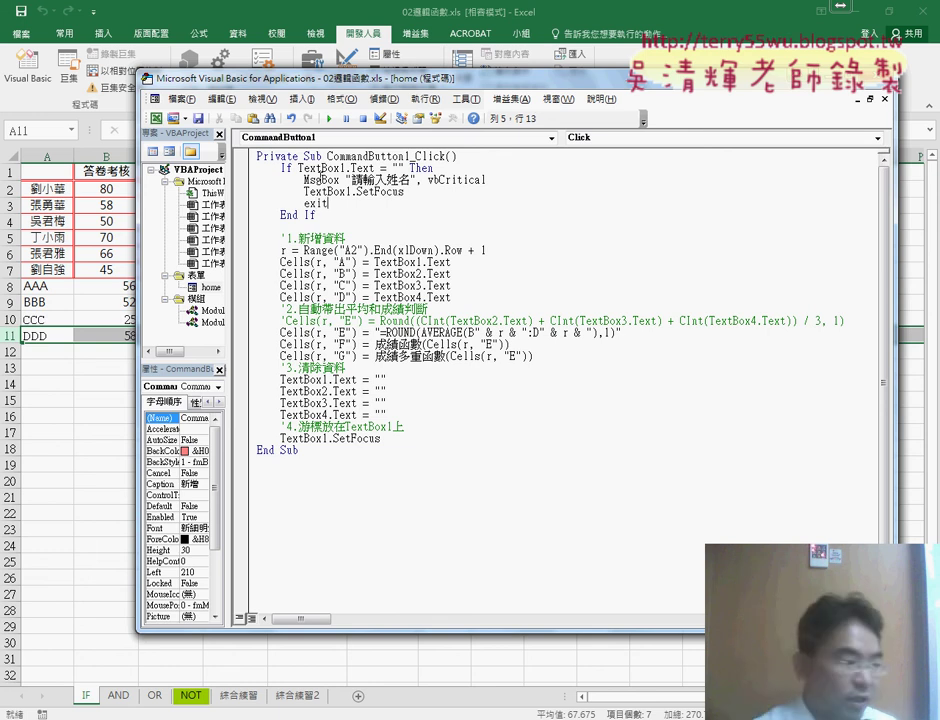
{"action": "type", "text": "sub"}
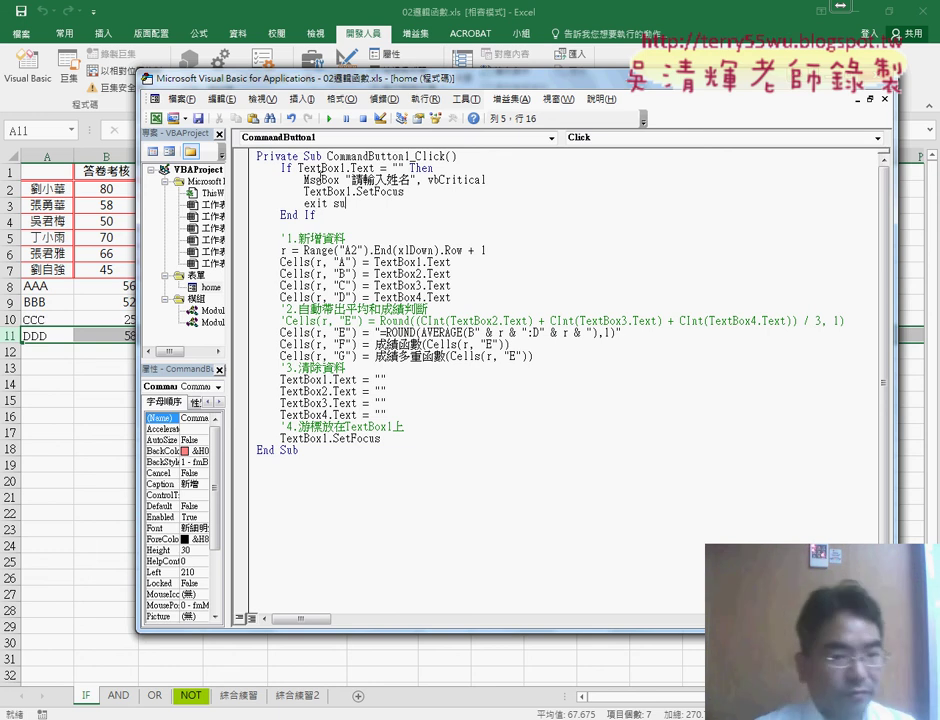
{"action": "key", "text": "Down"}
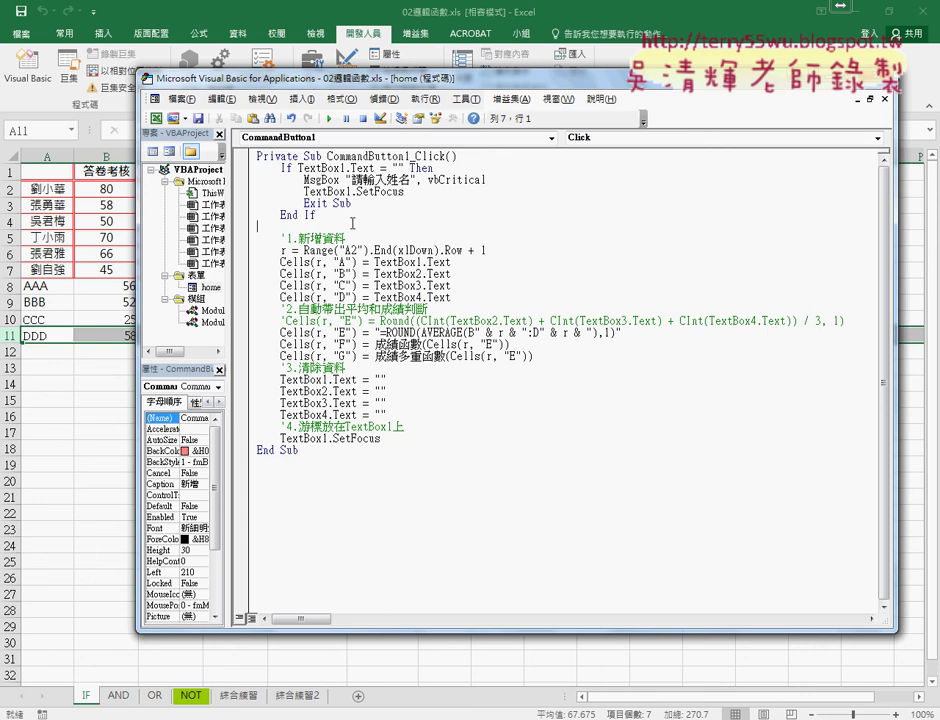
Review the empty-name condition and Exit Sub lines, then run the form with F5.
{"action": "left_click_drag", "start_coordinate": [351, 203], "coordinate": [311, 204]}
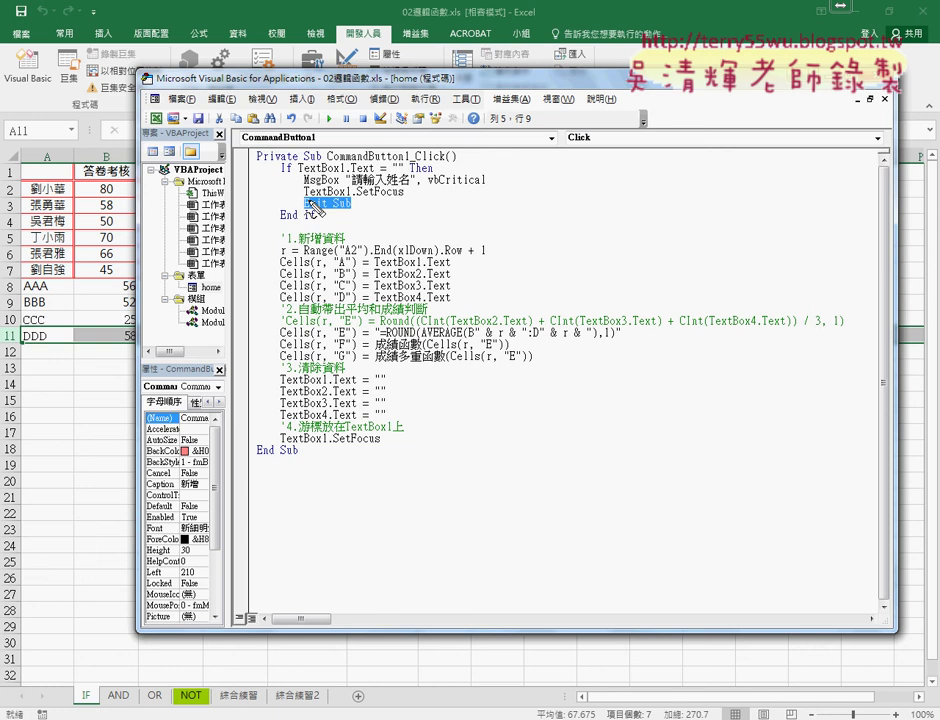
{"action": "left_click_drag", "start_coordinate": [287, 204], "coordinate": [256, 449]}
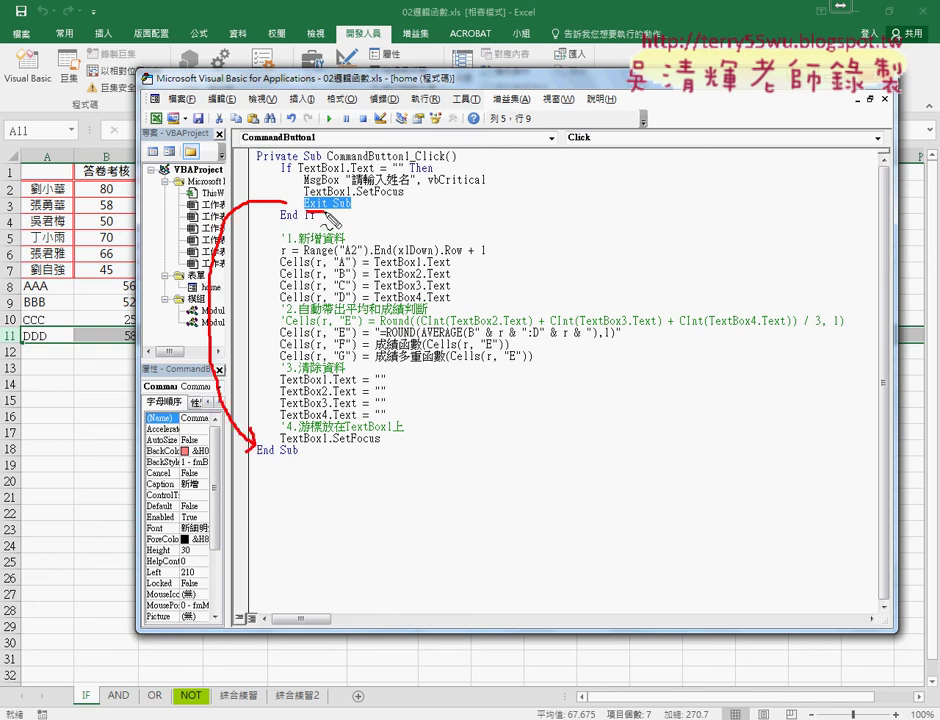
{"action": "left_click_drag", "start_coordinate": [325, 213], "coordinate": [358, 215]}
{"action": "key", "text": "Escape"}
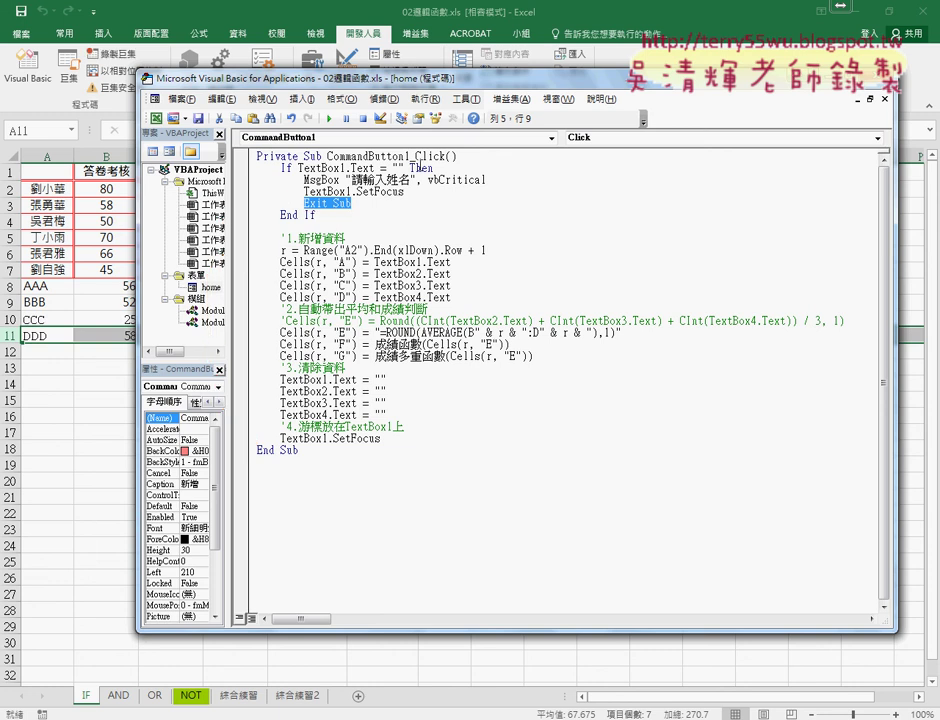
{"action": "left_click_drag", "start_coordinate": [404, 168], "coordinate": [298, 168]}
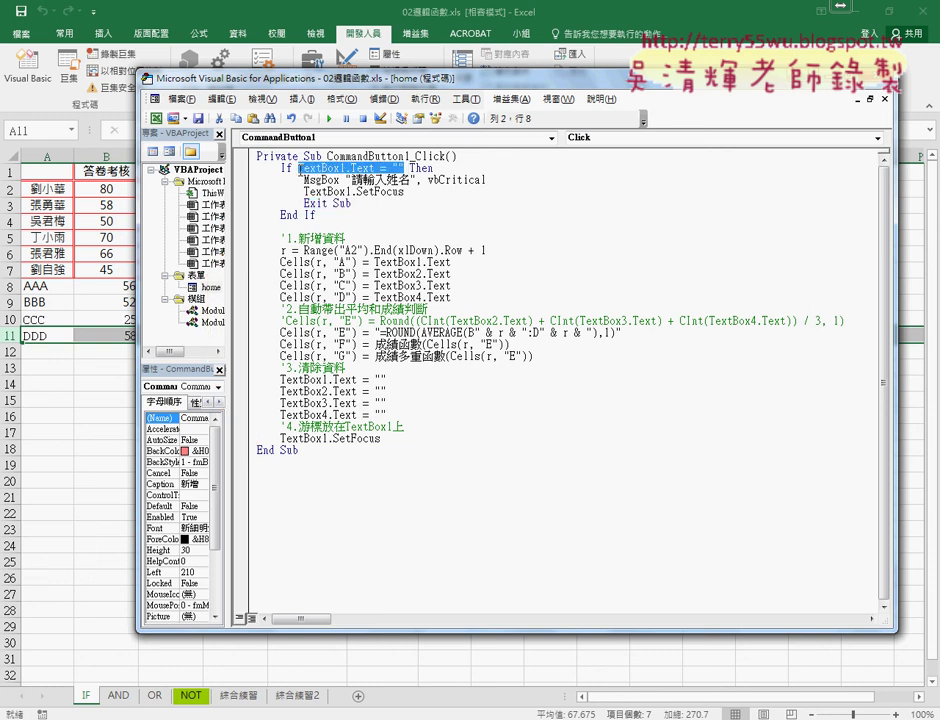
{"action": "left_click", "coordinate": [381, 181]}
{"action": "left_click", "coordinate": [380, 201]}
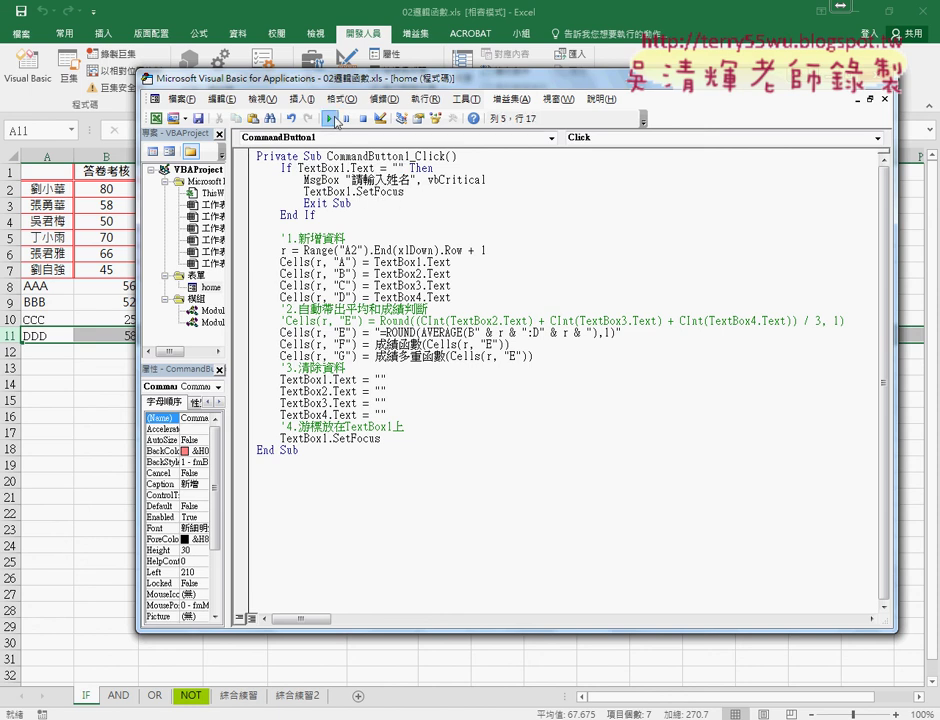
{"action": "key", "text": "F5"}
Submit with an empty name, dismiss the 請輸入姓名 warning, then enter EEE as the name.
{"action": "left_click", "coordinate": [564, 307]}
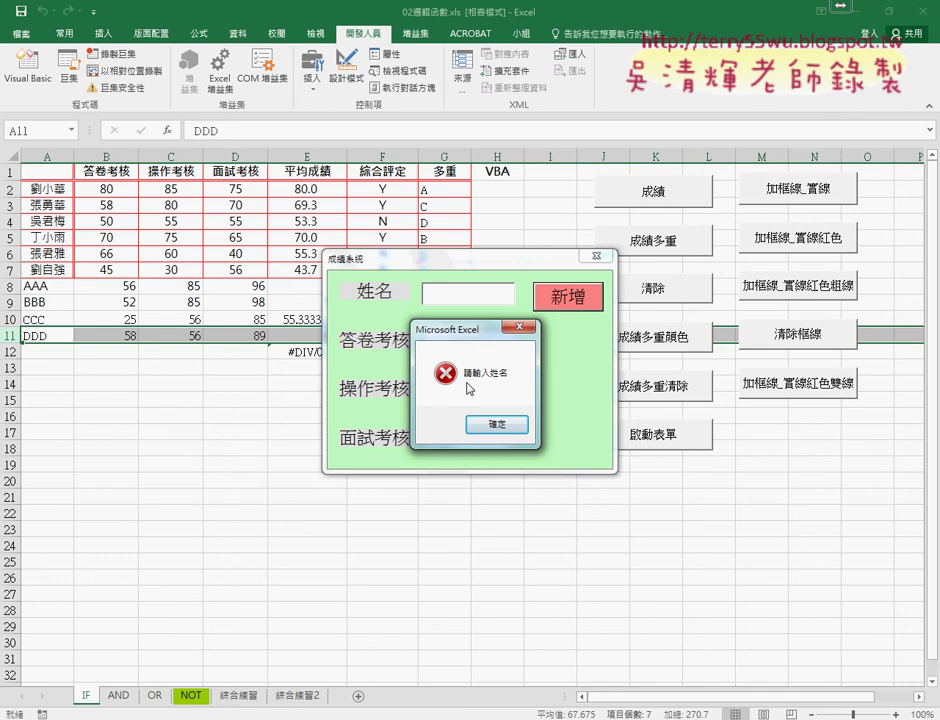
{"action": "left_click", "coordinate": [517, 430]}
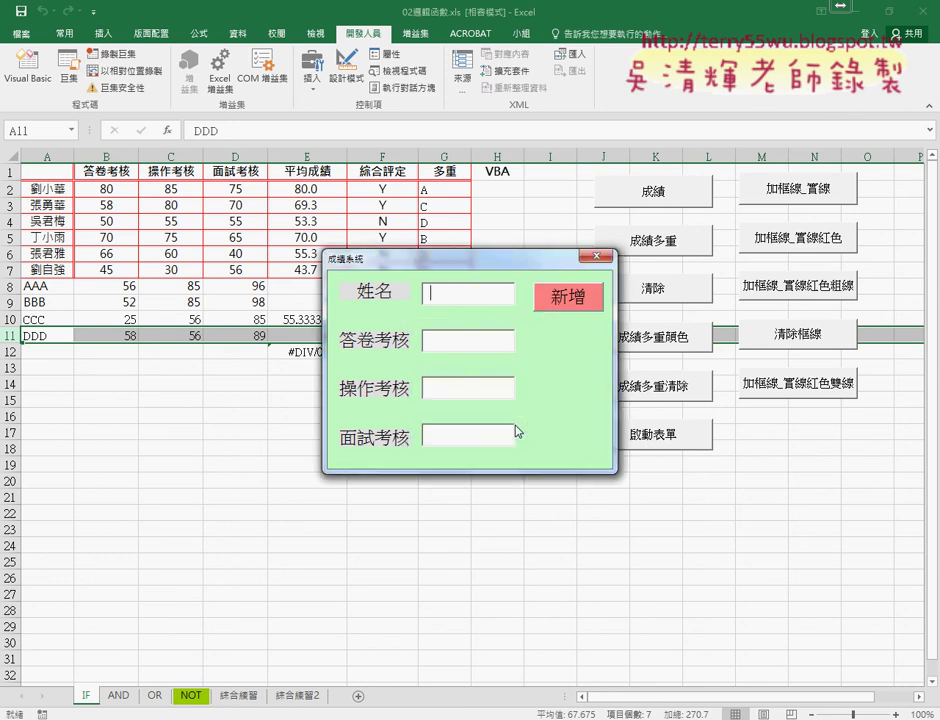
{"action": "left_click", "coordinate": [436, 291]}
{"action": "type", "text": "EEE"}
{"action": "left_click", "coordinate": [463, 343]}
{"action": "left_click", "coordinate": [455, 386]}
{"action": "left_click", "coordinate": [451, 436]}
Close the form, then copy the empty-field If…End If check blocks and paste duplicates below.
{"action": "left_click", "coordinate": [597, 255]}
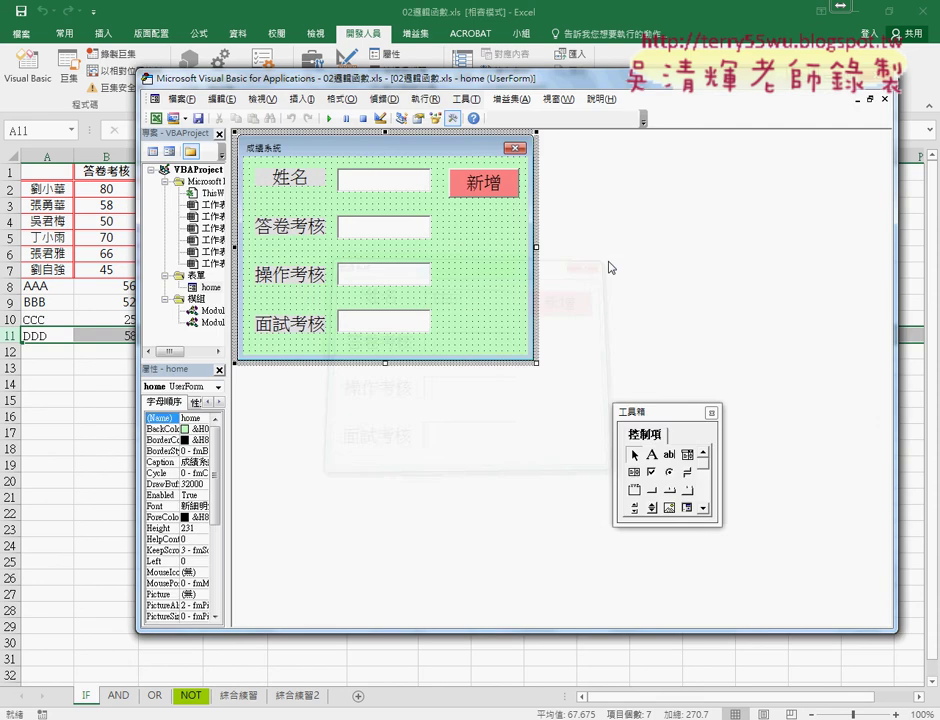
{"action": "double_click", "coordinate": [510, 192]}
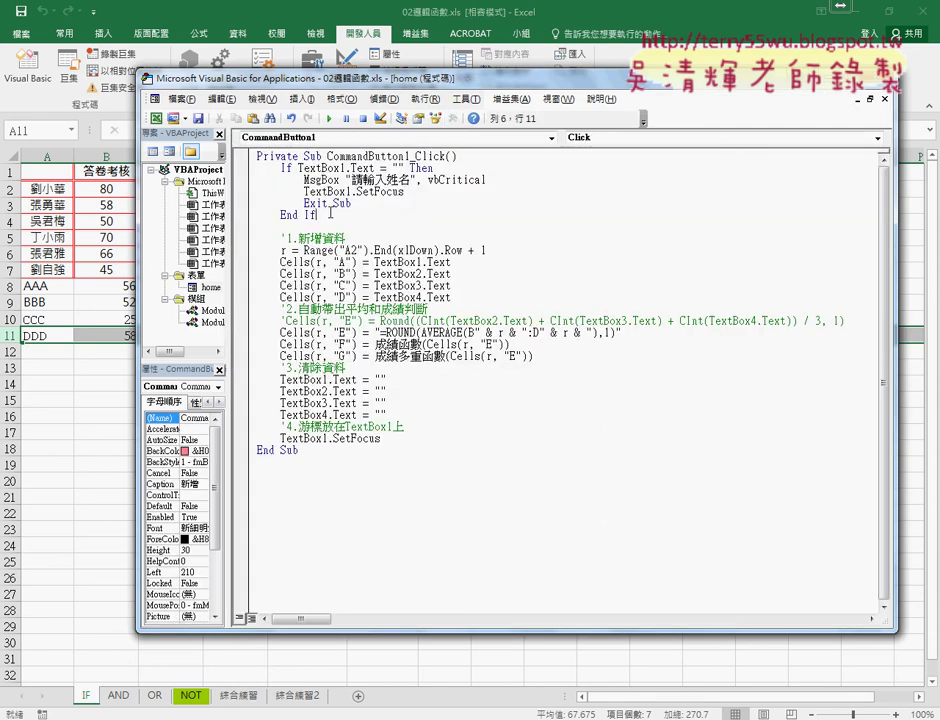
{"action": "mouse_move", "coordinate": [316, 215]}
{"action": "left_mouse_down"}
{"action": "mouse_move", "coordinate": [251, 172]}
{"action": "mouse_move", "coordinate": [265, 238]}
{"action": "left_mouse_up"}
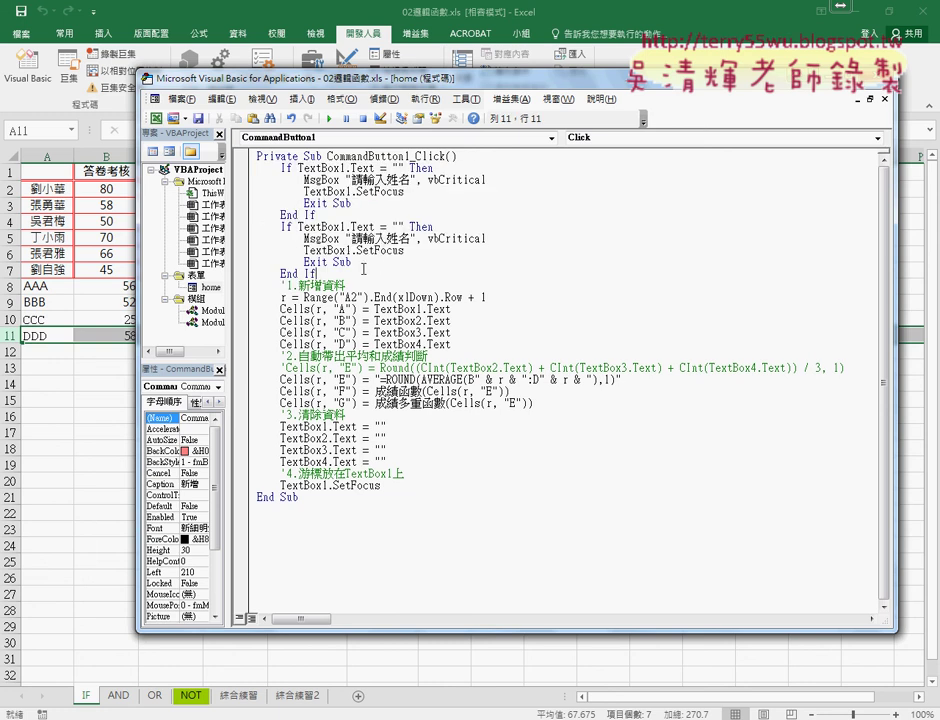
{"action": "key", "text": "Return"}
{"action": "key", "text": "BackSpace"}
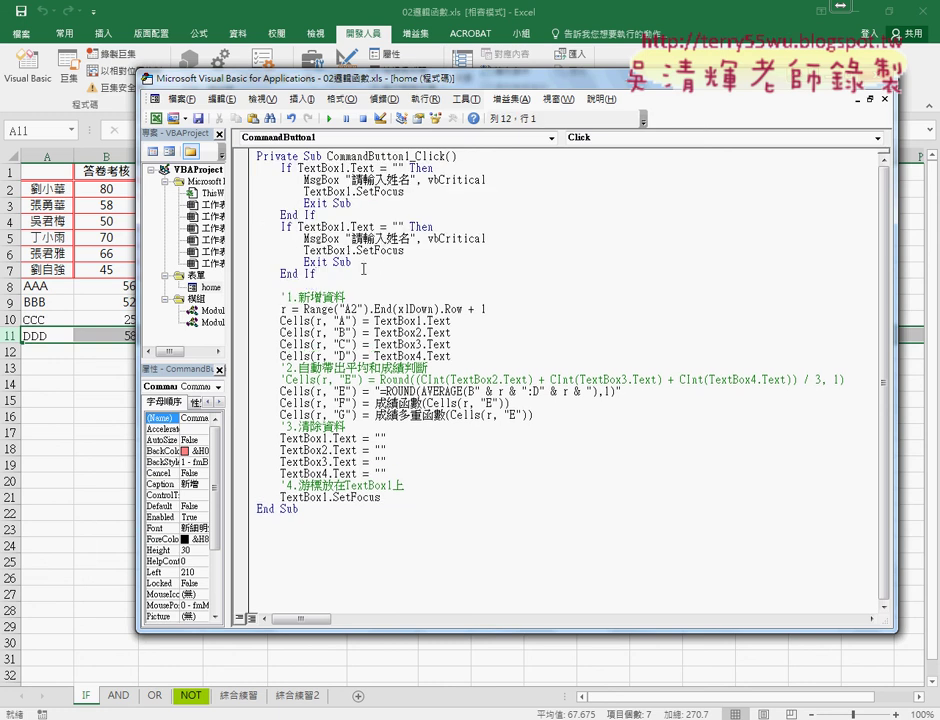
{"action": "left_click_drag", "start_coordinate": [364, 268], "coordinate": [253, 168]}
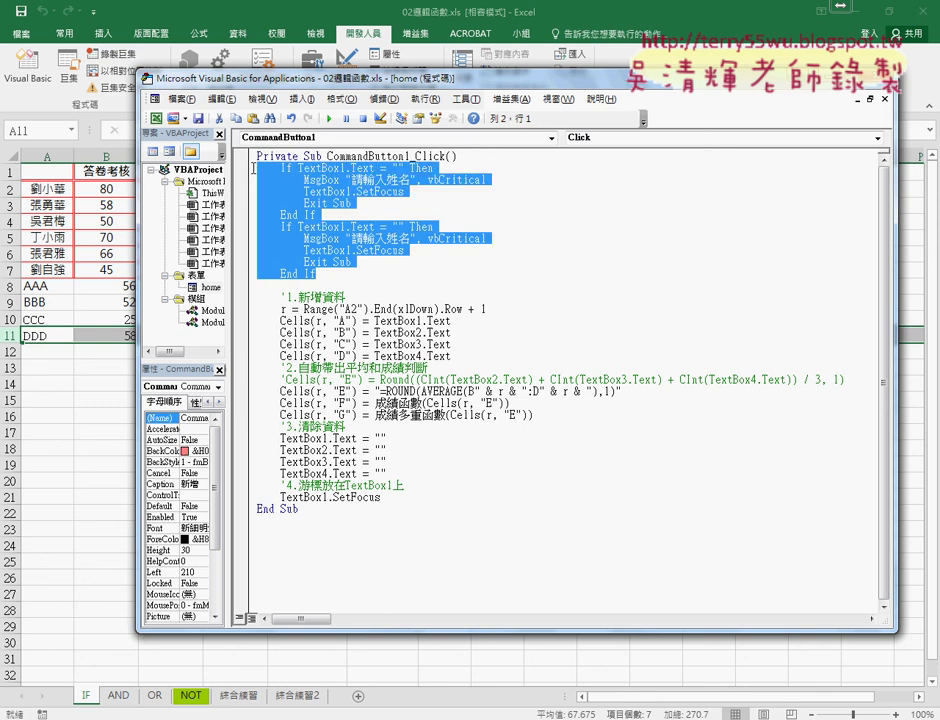
{"action": "key", "text": "ctrl+c"}
{"action": "left_click", "coordinate": [300, 285]}
{"action": "key", "text": "ctrl+v"}
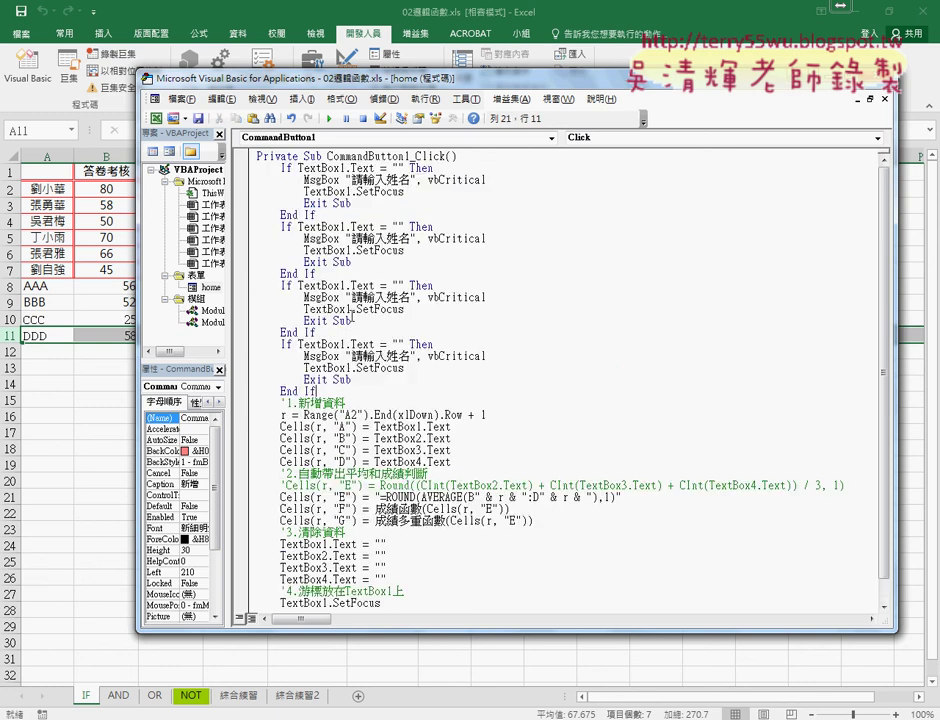
Change the copied checks' TextBox1 references to TextBox2, TextBox3 and TextBox4.
{"action": "left_click", "coordinate": [345, 228]}
{"action": "key", "text": "BackSpace"}
{"action": "type", "text": "2"}
{"action": "left_click", "coordinate": [349, 250]}
{"action": "key", "text": "BackSpace"}
{"action": "type", "text": "2"}
{"action": "left_click_drag", "start_coordinate": [347, 286], "coordinate": [344, 368]}
{"action": "type", "text": "3"}
{"action": "type", "text": "3"}
{"action": "type", "text": "4"}
{"action": "left_click", "coordinate": [350, 368]}
{"action": "left_click", "coordinate": [349, 391]}
Add blank lines after the last check and review the 姓名 warnings in the copied checks.
{"action": "key", "text": "Return"}
{"action": "key", "text": "Return"}
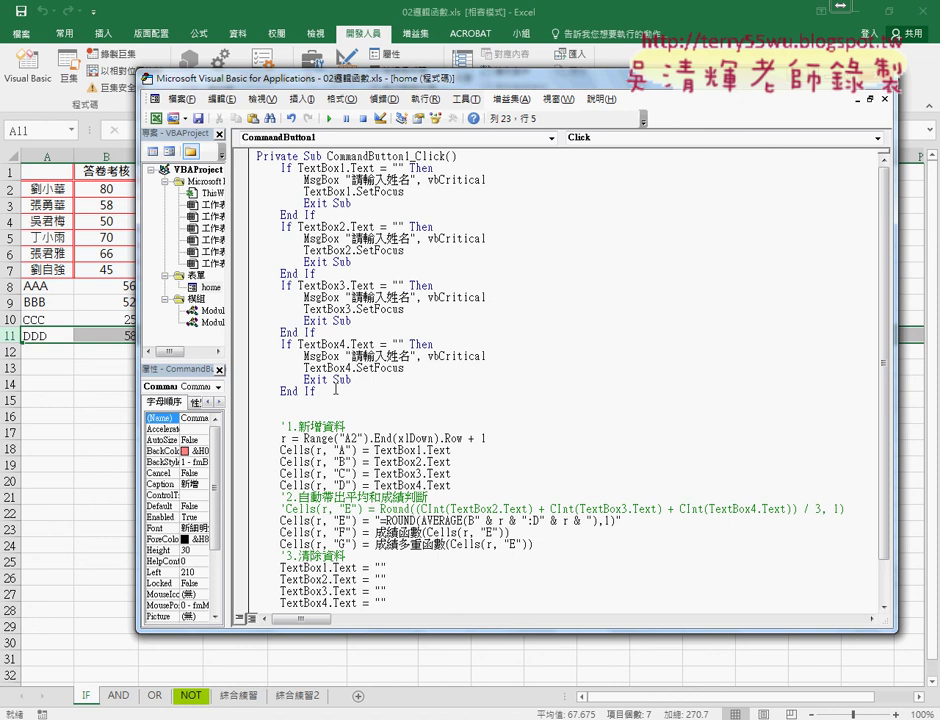
{"action": "left_click", "coordinate": [348, 169]}
{"action": "left_click_drag", "start_coordinate": [386, 238], "coordinate": [410, 238]}
{"action": "left_click_drag", "start_coordinate": [397, 297], "coordinate": [387, 297]}
{"action": "left_click_drag", "start_coordinate": [386, 356], "coordinate": [410, 356]}
{"action": "left_click", "coordinate": [358, 356]}
Add a comment line '1. below the Sub header, above the checks.
{"action": "left_click", "coordinate": [484, 160]}
{"action": "key", "text": "Return"}
{"action": "key", "text": "Tab"}
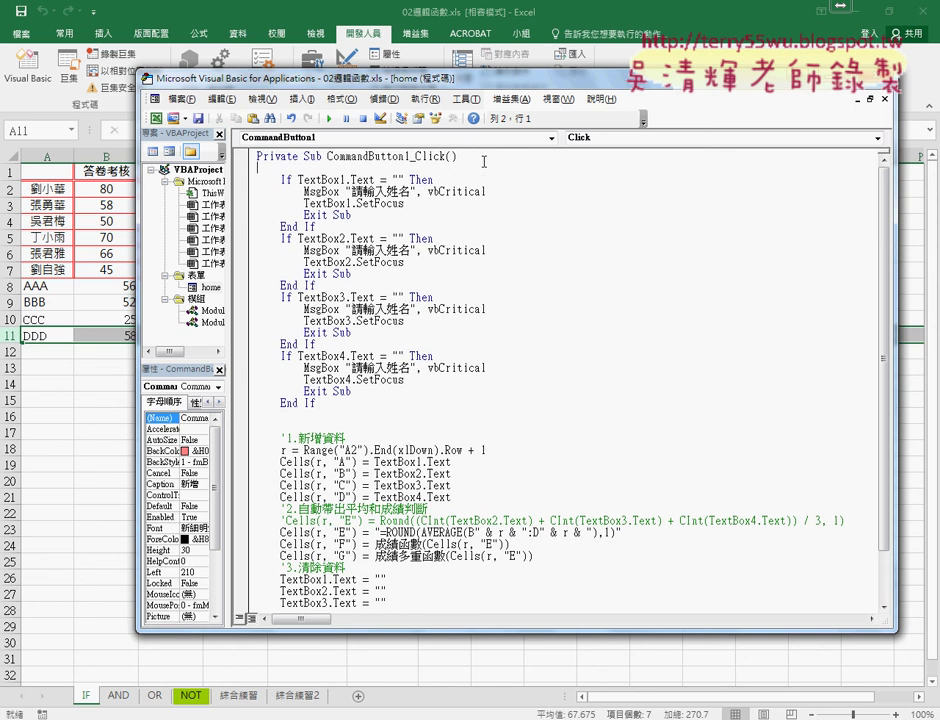
{"action": "key", "text": "ctrl+space"}
{"action": "type", "text": "'1."}
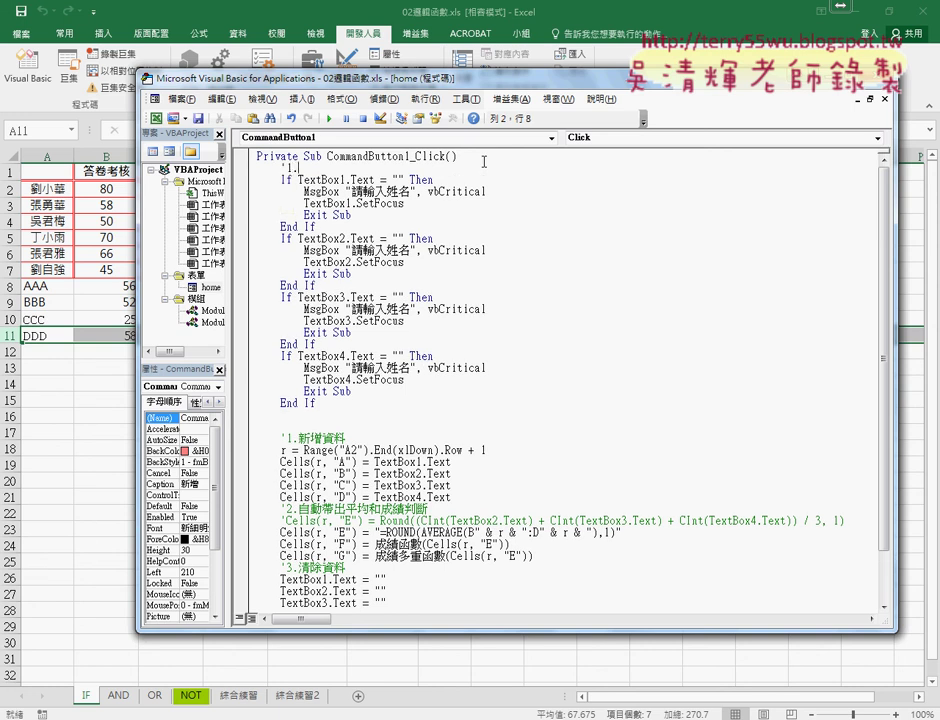